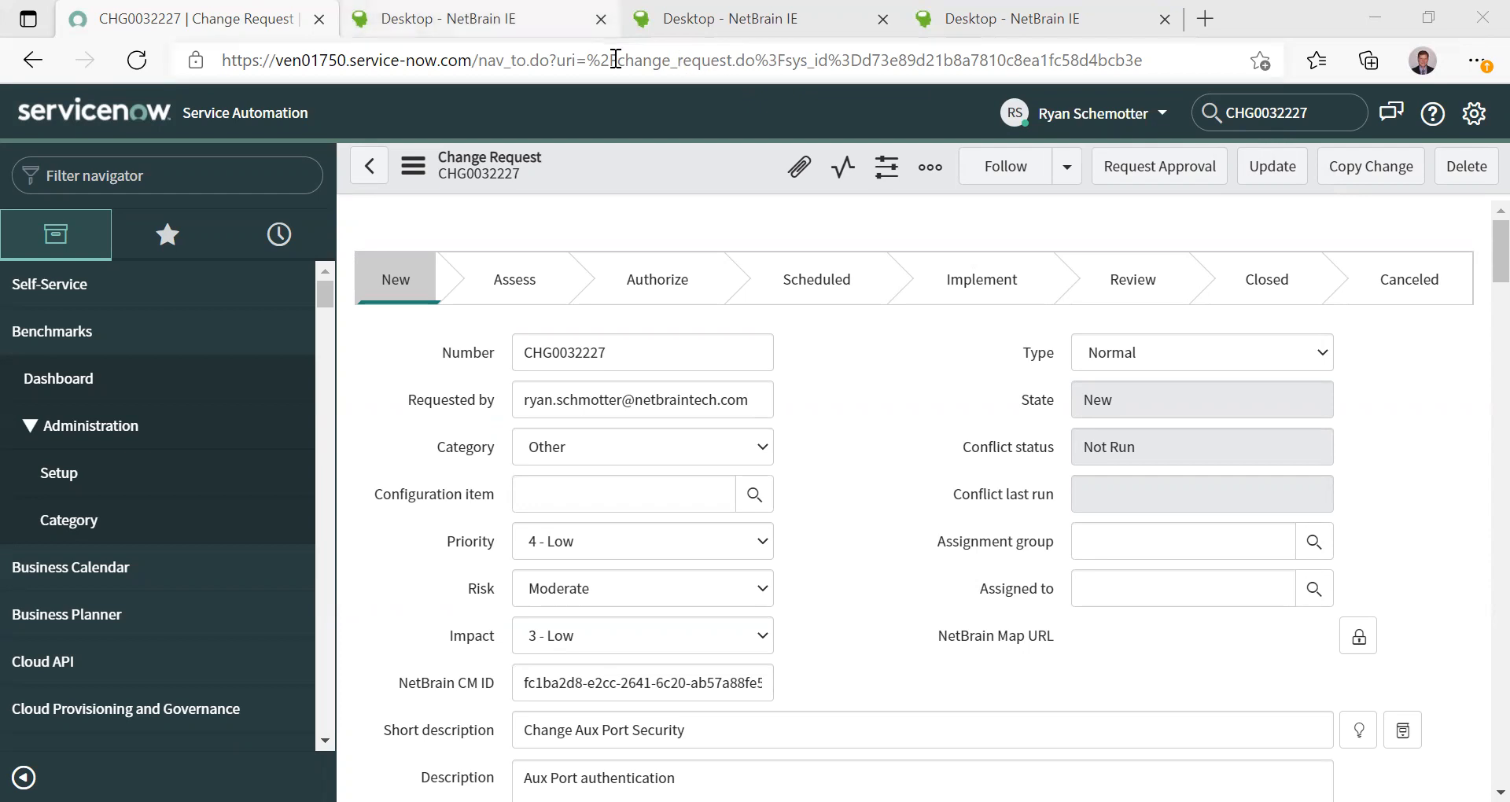
Step: Switch to the NetBrain Integration map showing US-LAX-SW2 and start a new network change
key(ctrl+Tab)
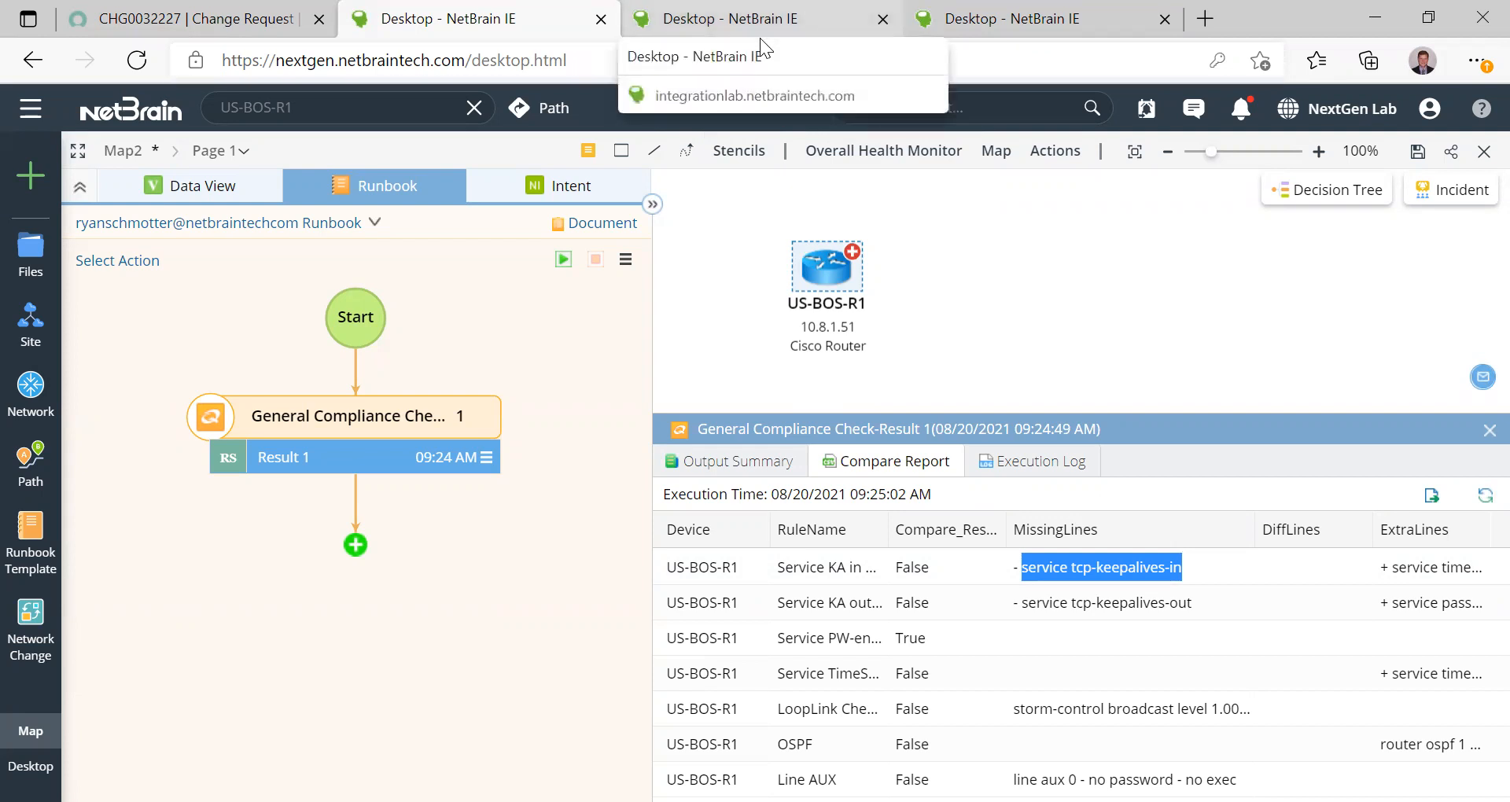
click(760, 38)
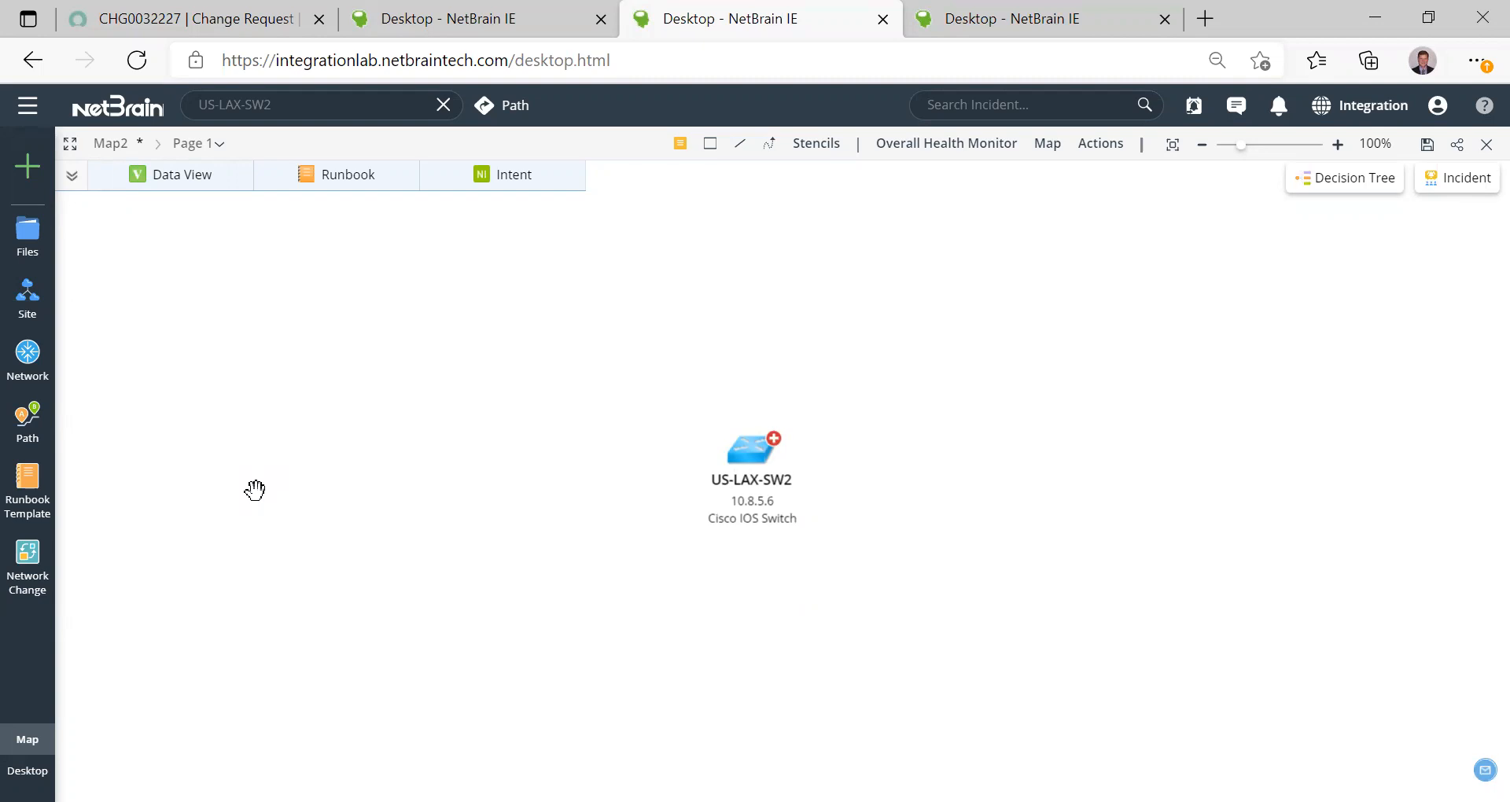
click(33, 558)
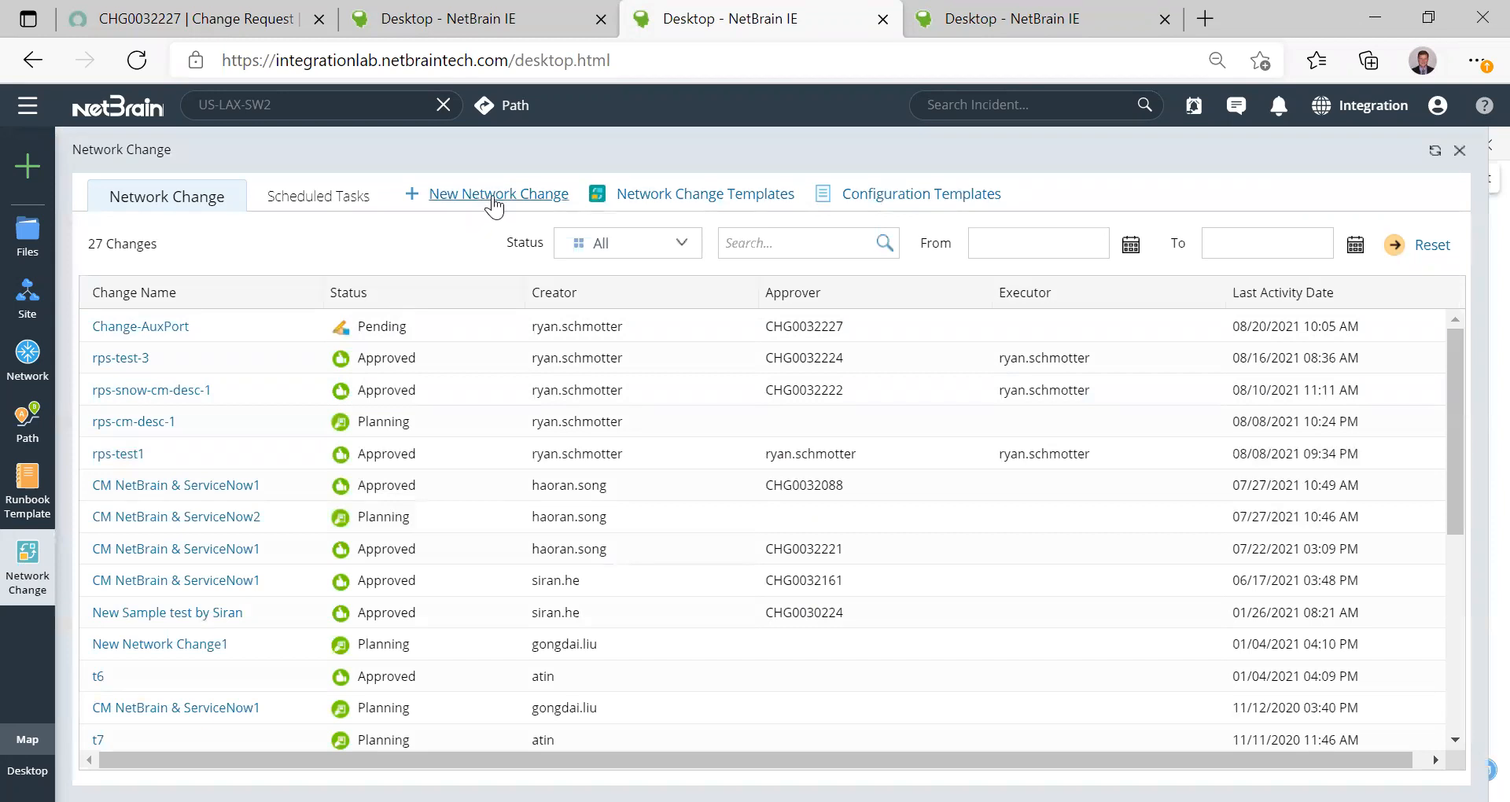
click(493, 198)
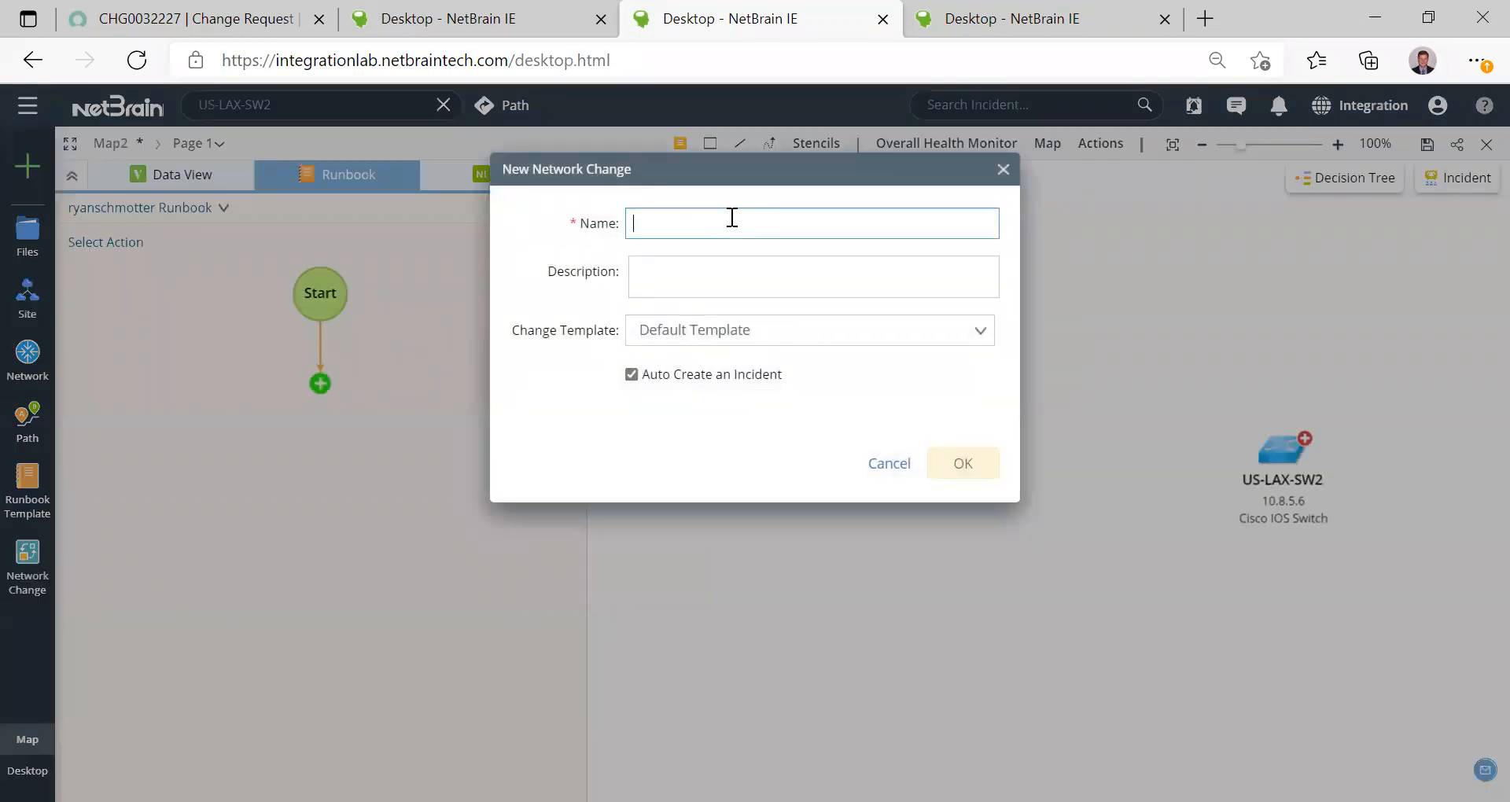
Step: Create the network change with name and description "change aux port", template CM NetBrain & ServiceNow, and automatic incident creation turned off
text(change aux port)
click(697, 275)
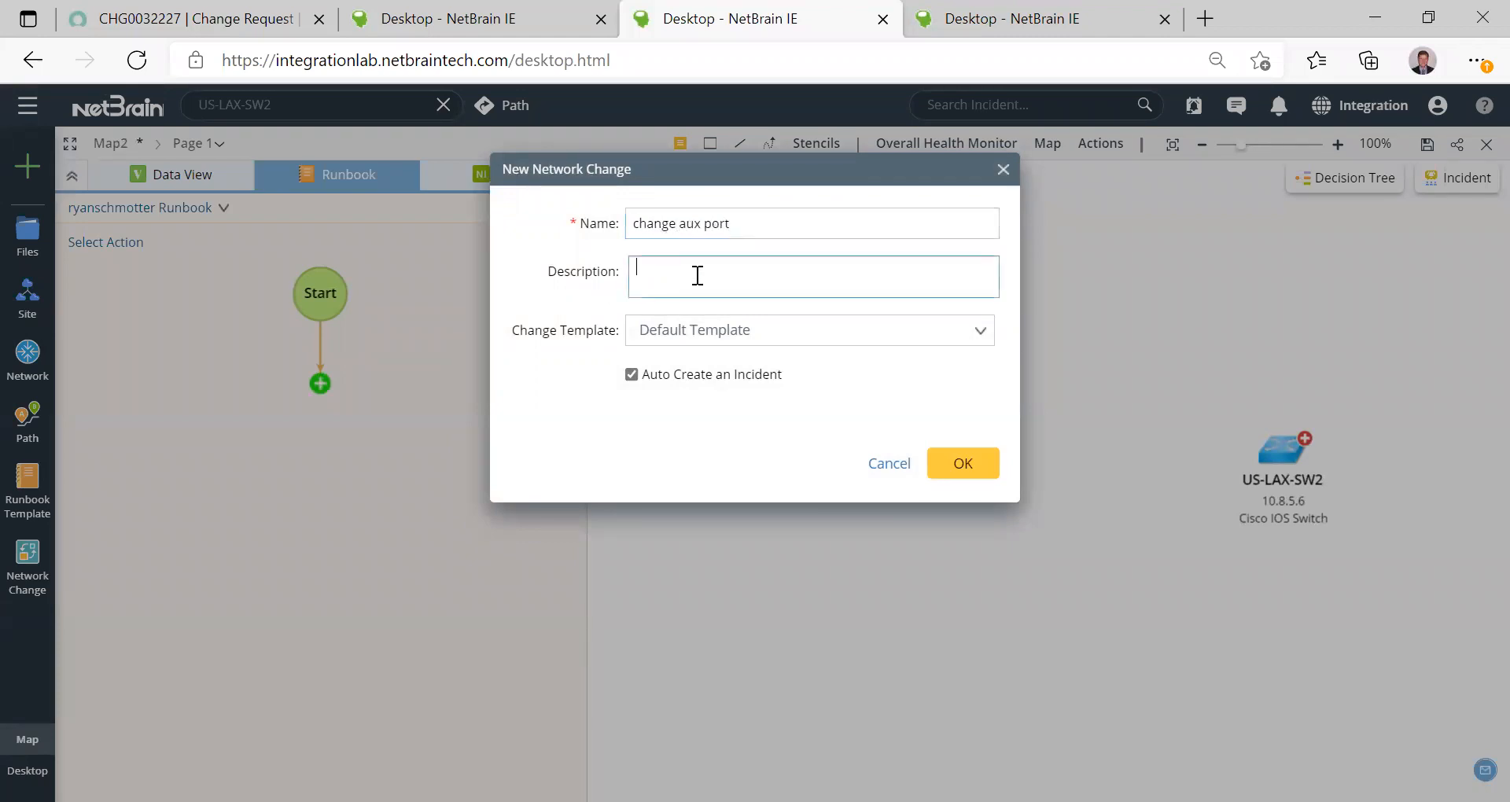
text(change aux port)
click(726, 330)
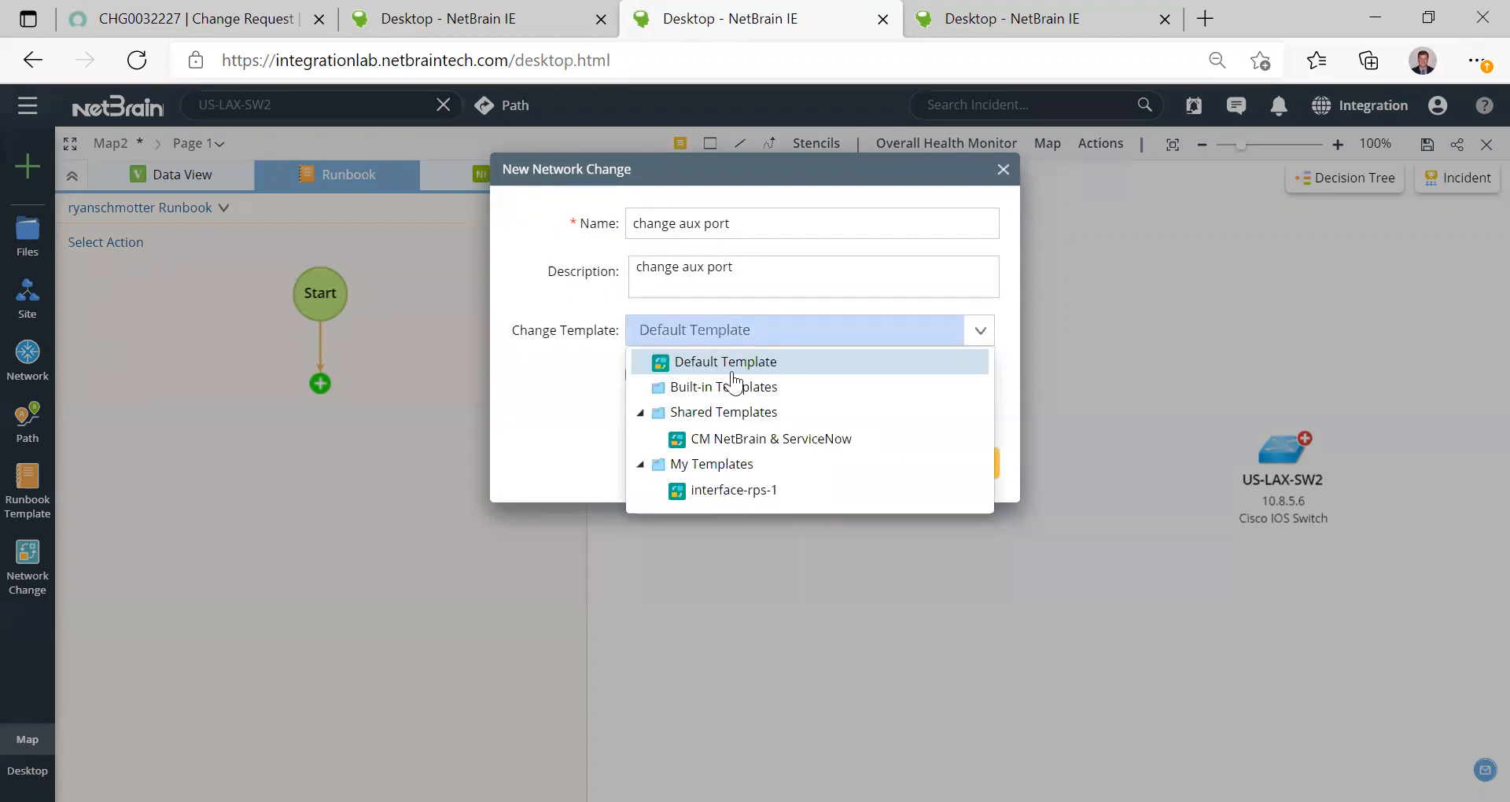
click(747, 449)
click(646, 380)
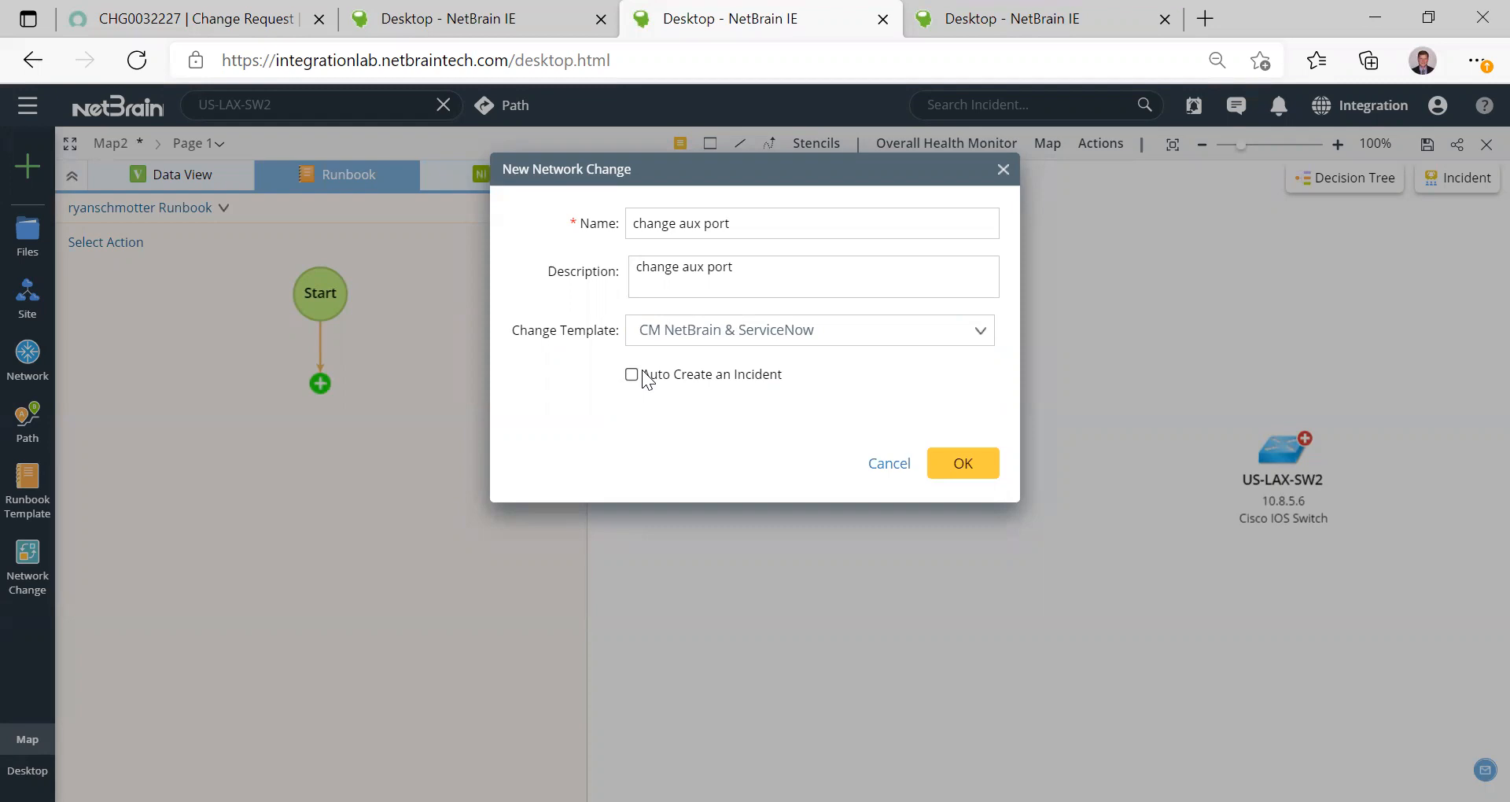
click(976, 467)
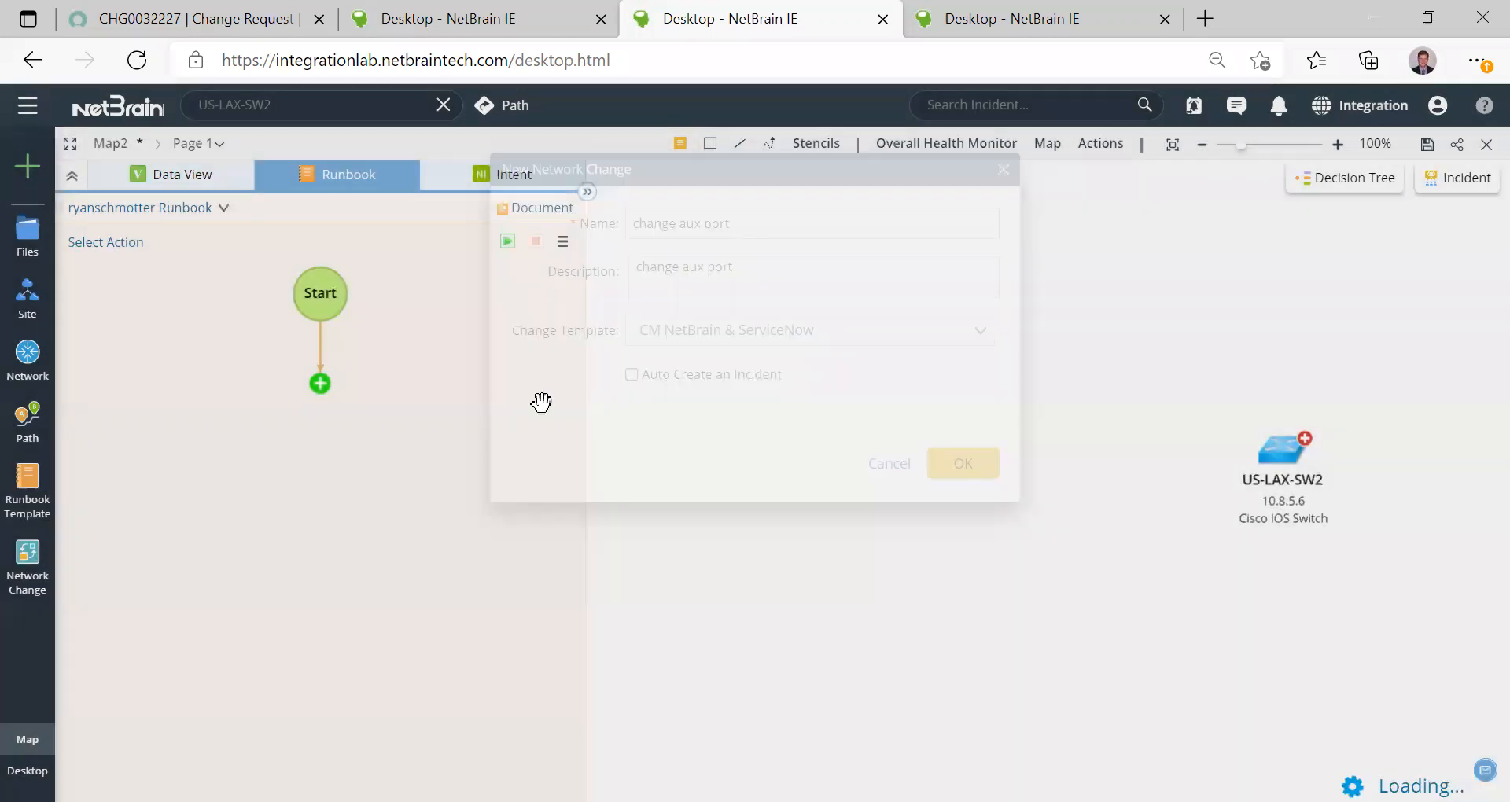
Step: Look over the new change runbook's flow and open the approval settings of its Planning stage
drag(519, 320, 518, 441)
drag(512, 383, 522, 617)
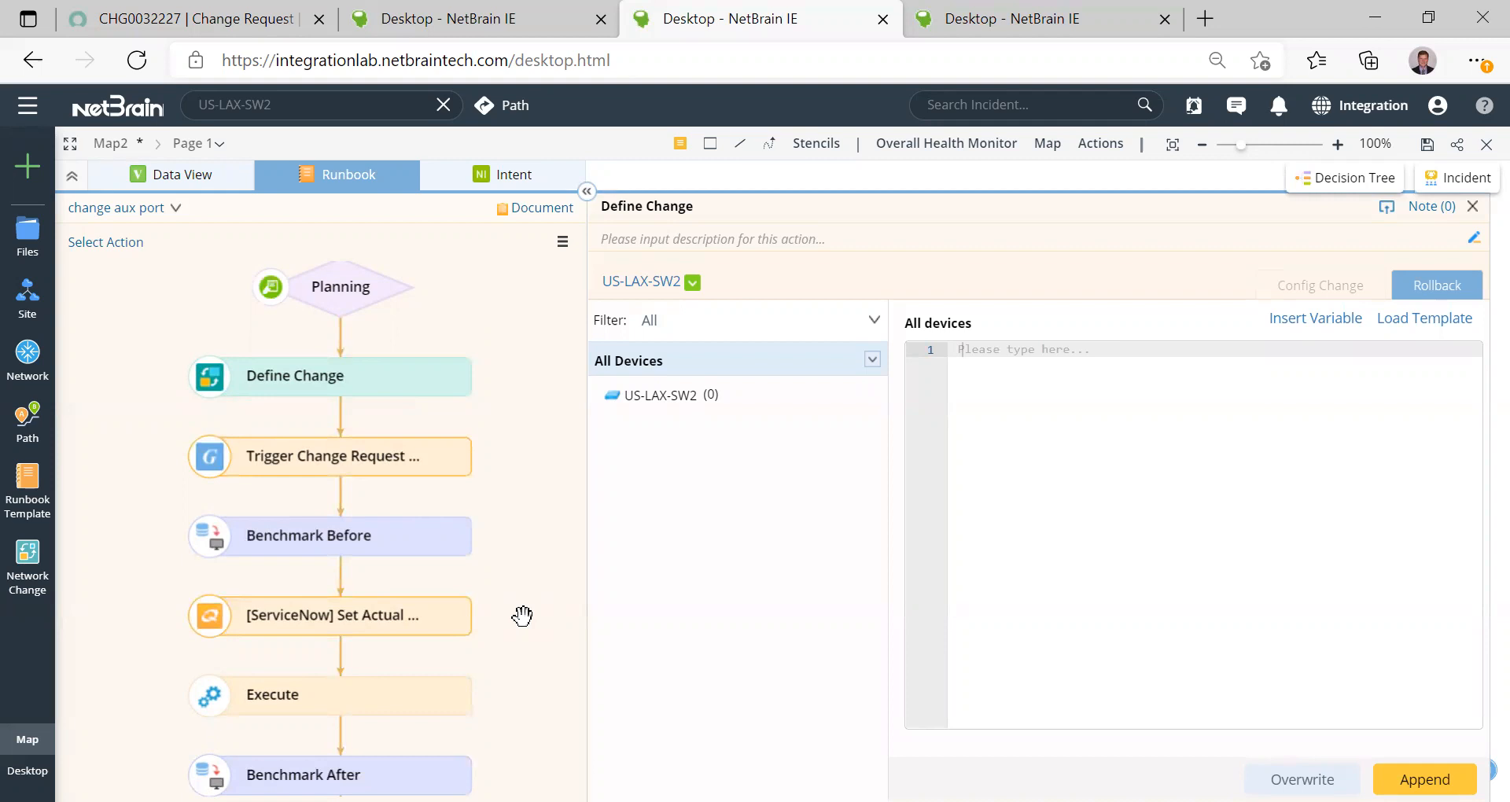
drag(531, 458, 529, 536)
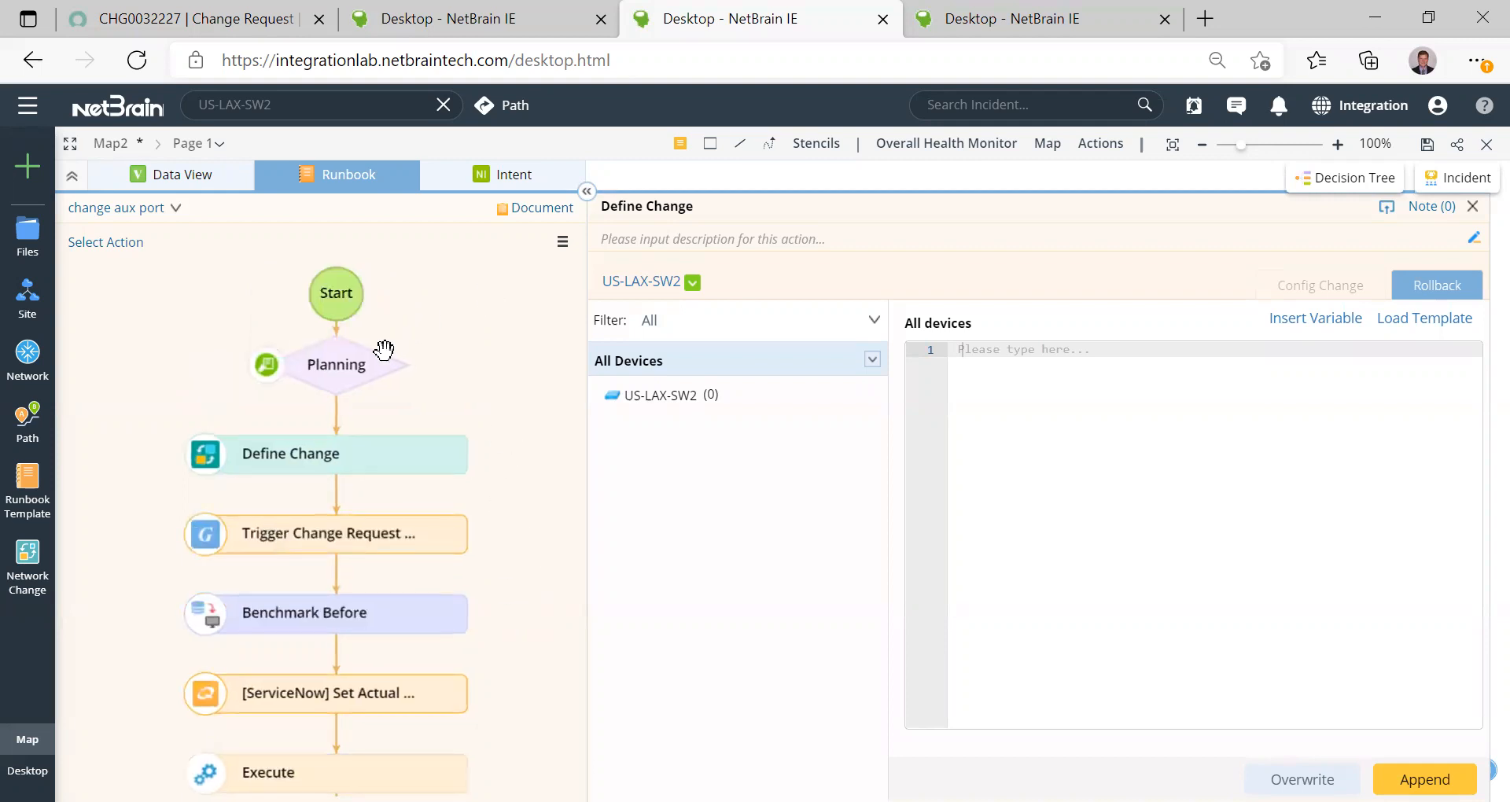
click(347, 371)
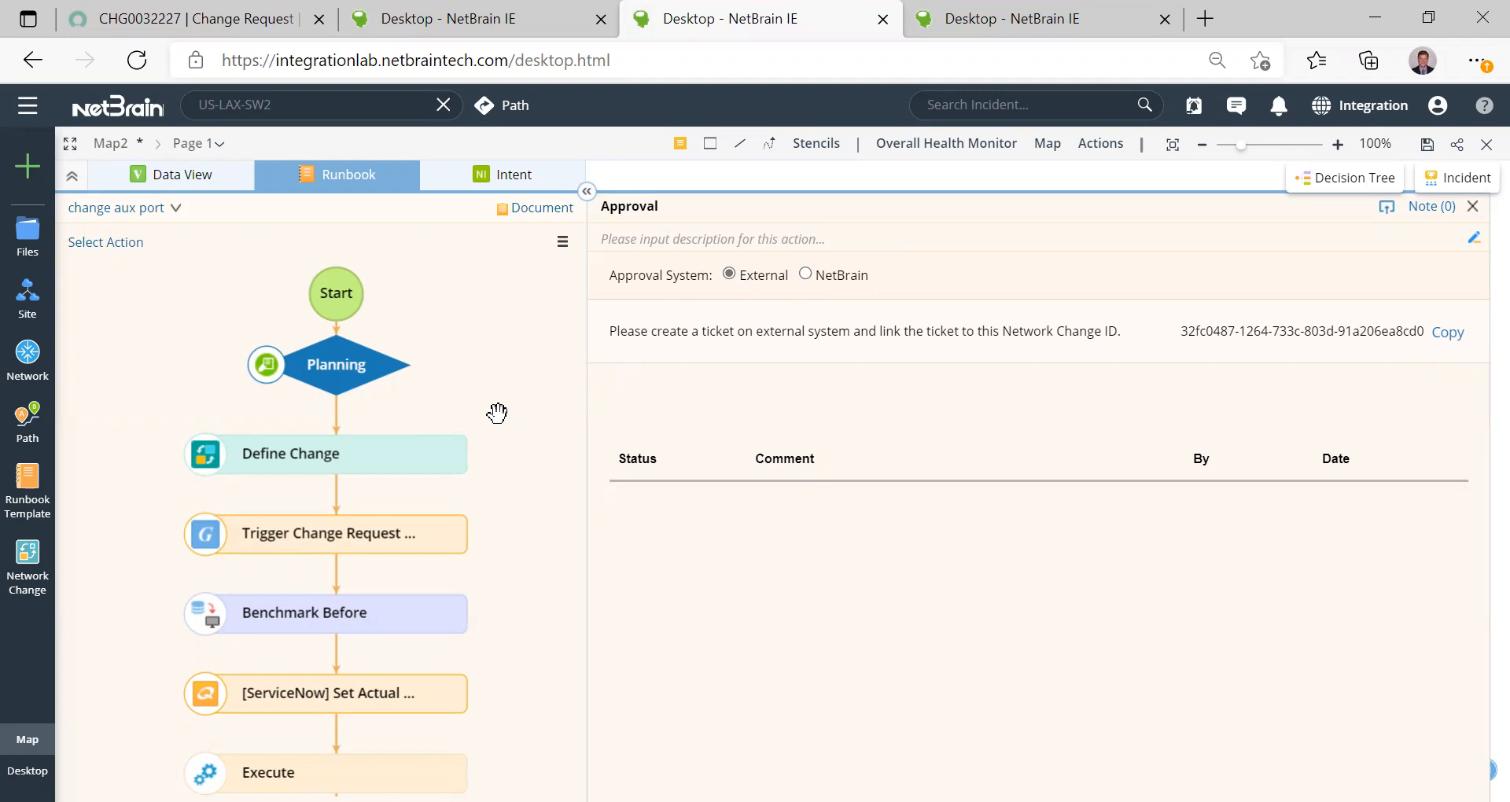
Step: Define the configuration change for US-LAX-SW2 with the commands "conf t", "int eth 0/0" and "description test"
click(346, 455)
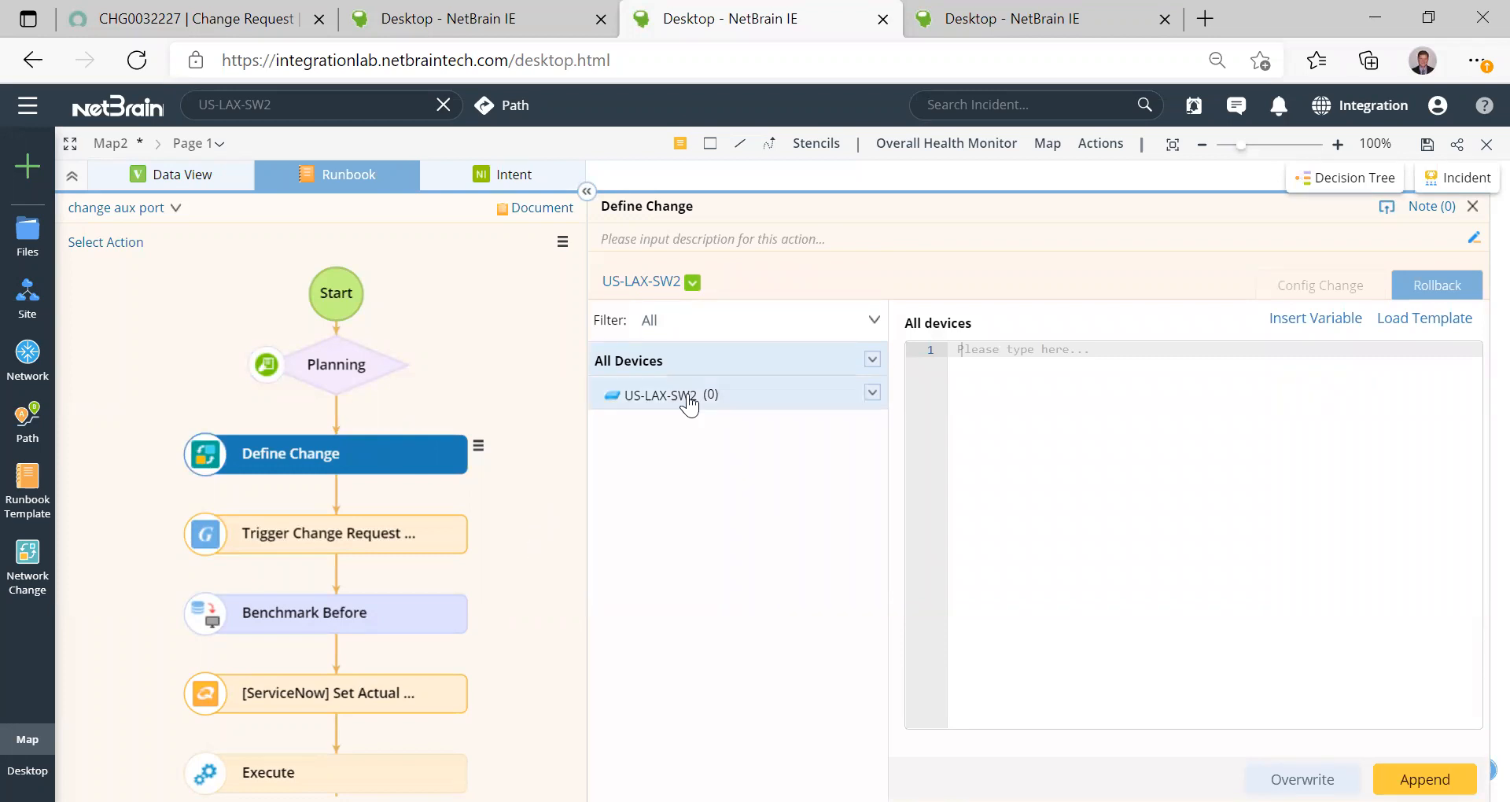
click(697, 396)
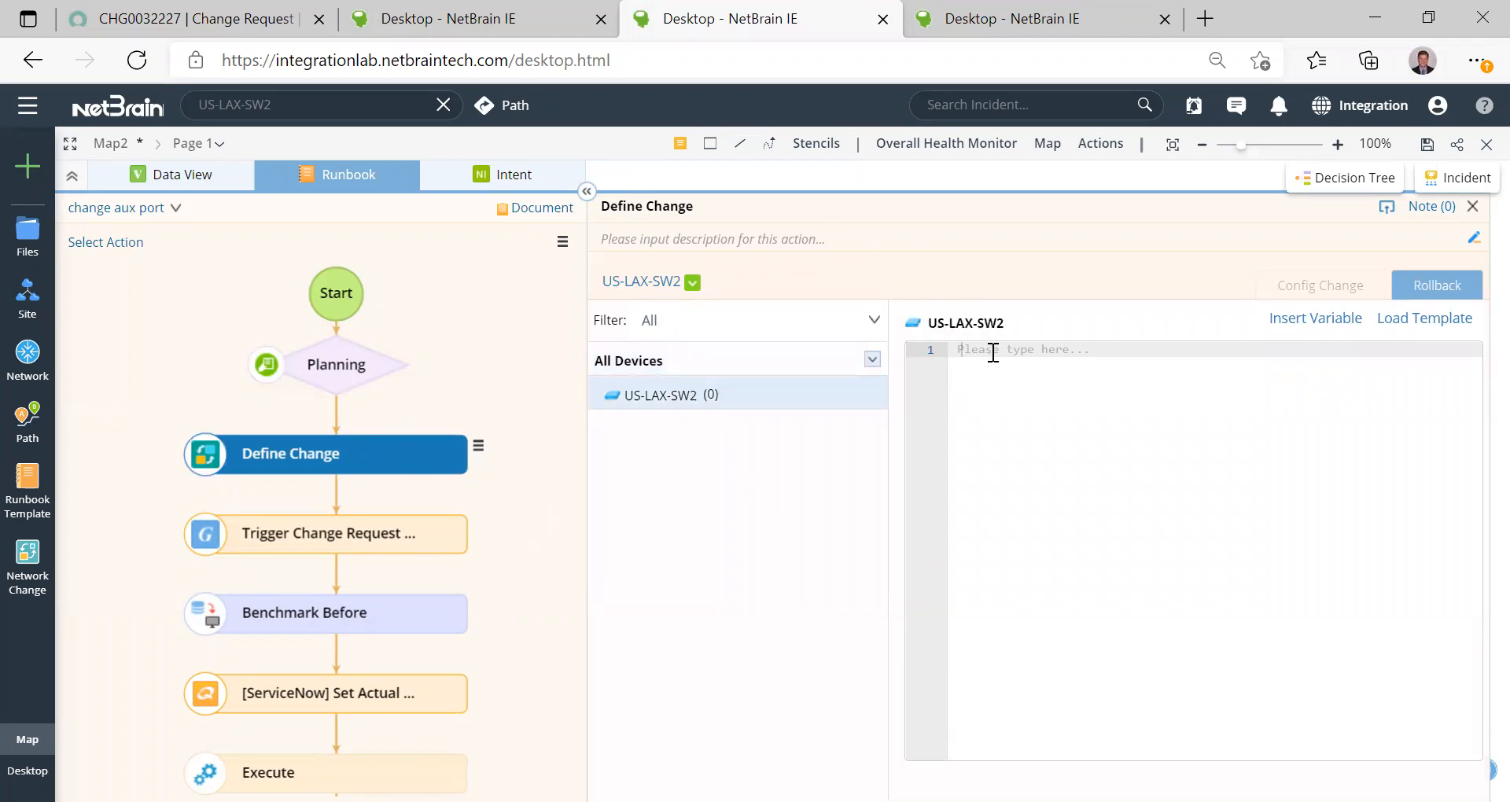
text(conf t)
key(Return)
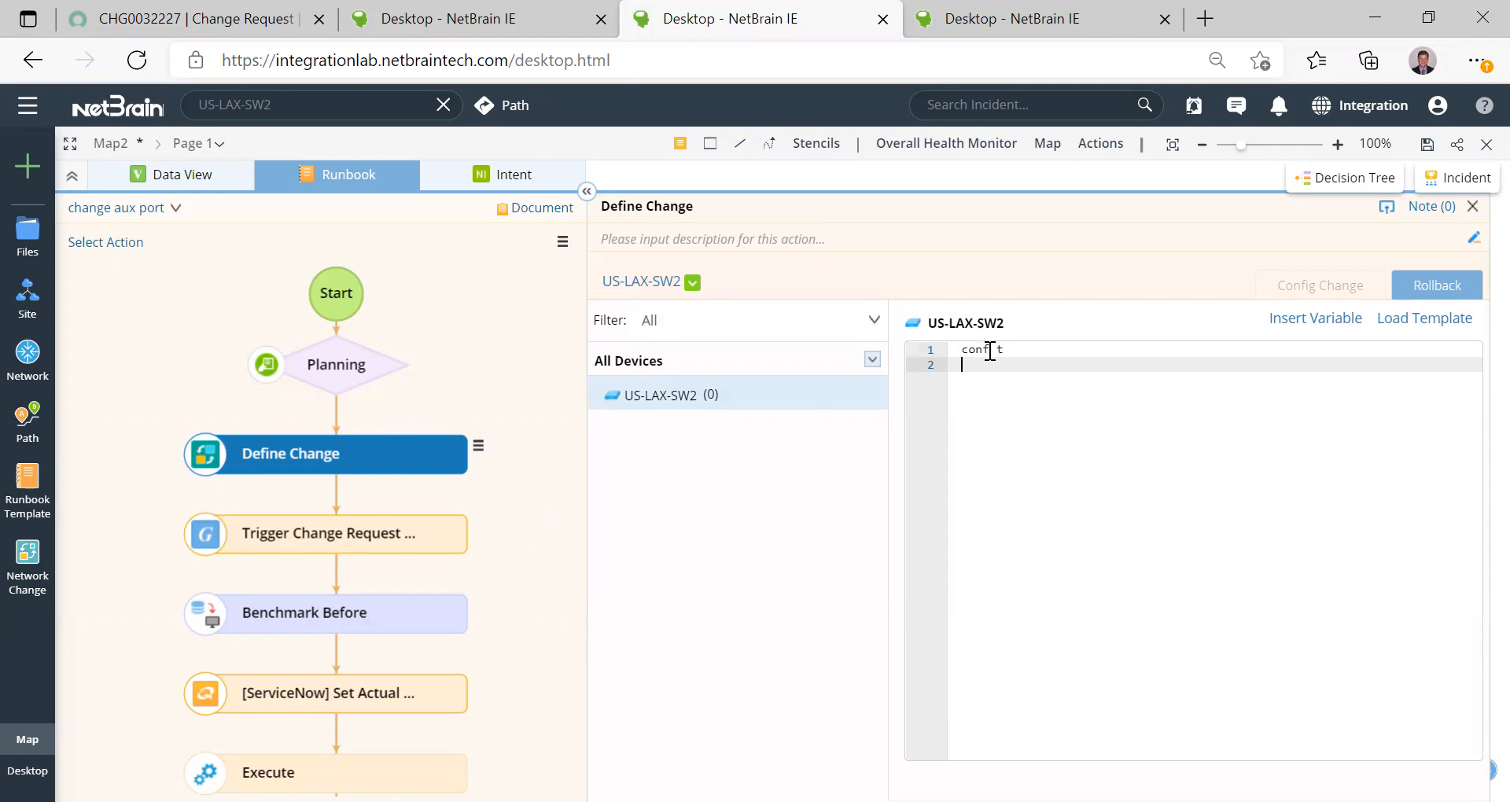
text(int eth 0/0)
key(Return)
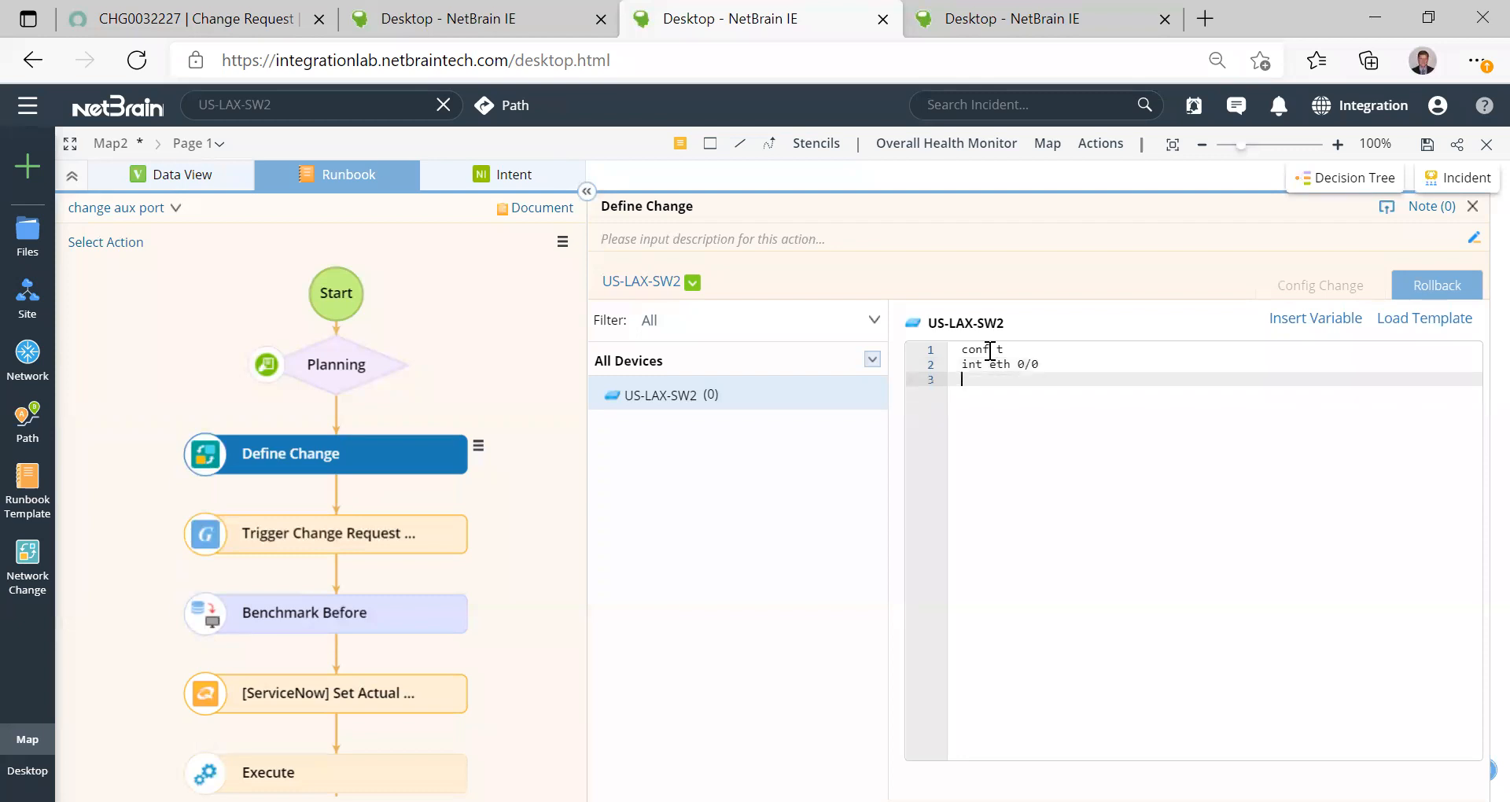
text(description test)
key(Return)
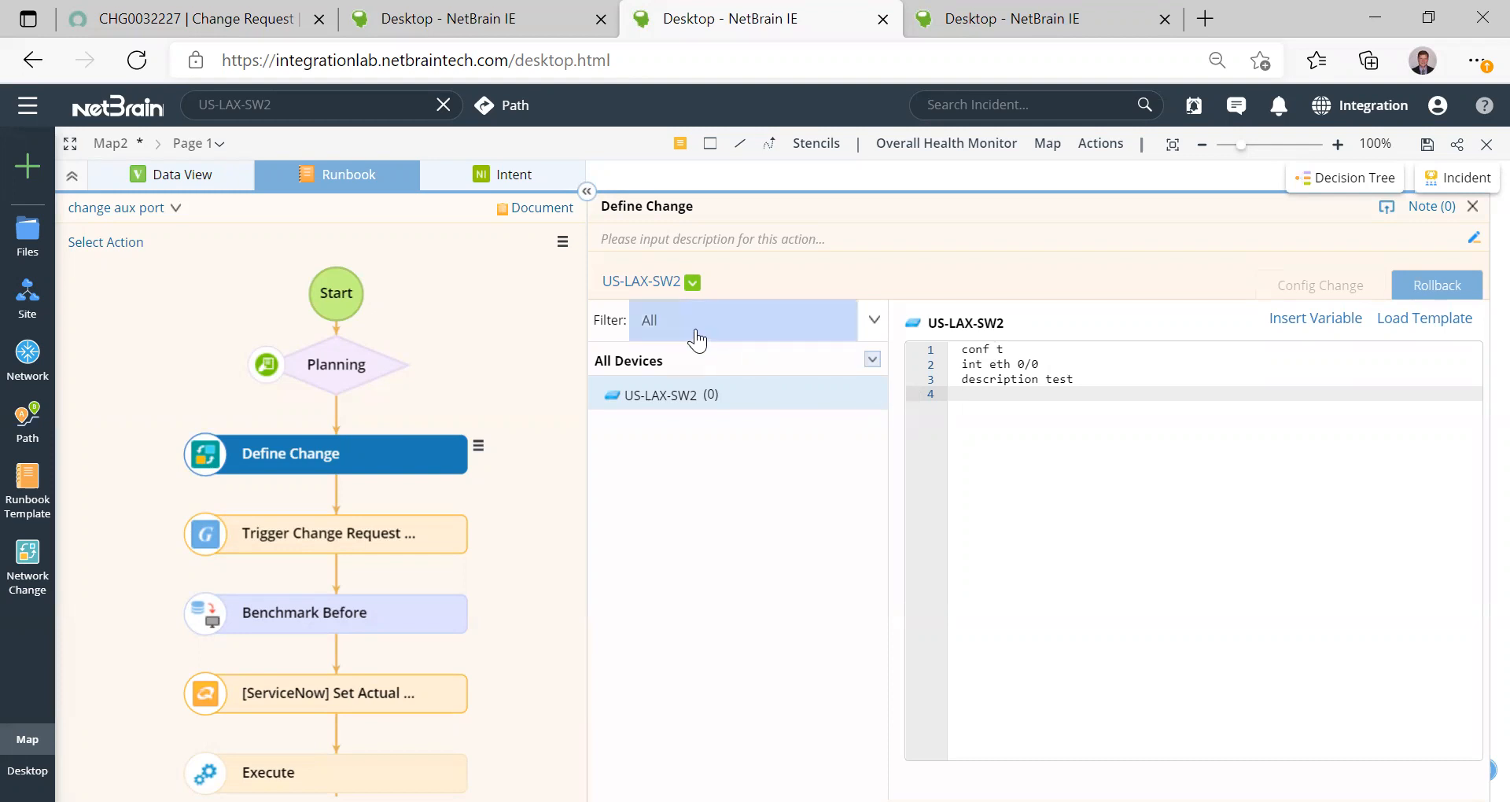
click(838, 403)
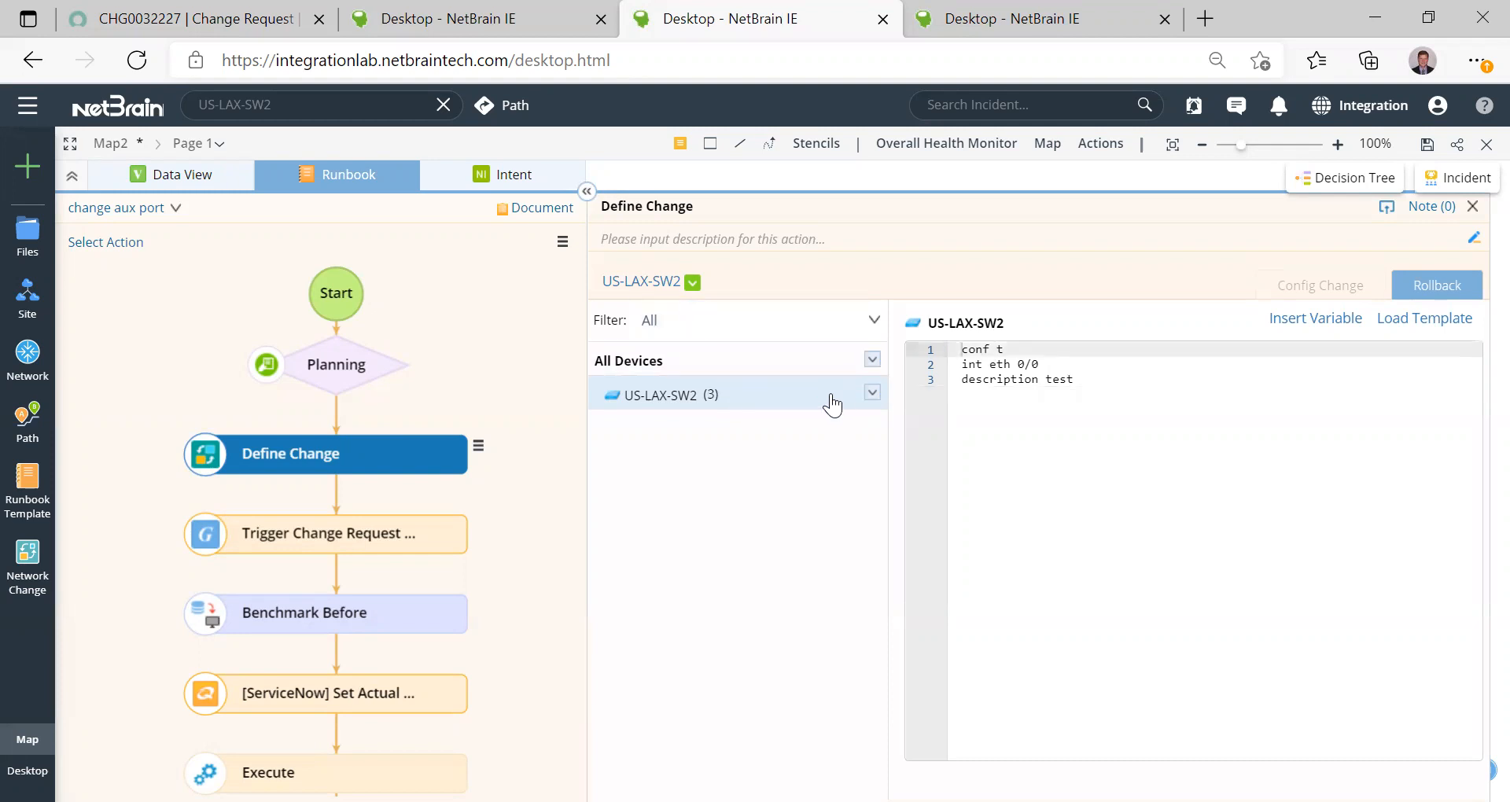
Step: Copy the US-LAX-SW2 change commands into its rollback configuration and prefix the description line with "no"
click(1430, 286)
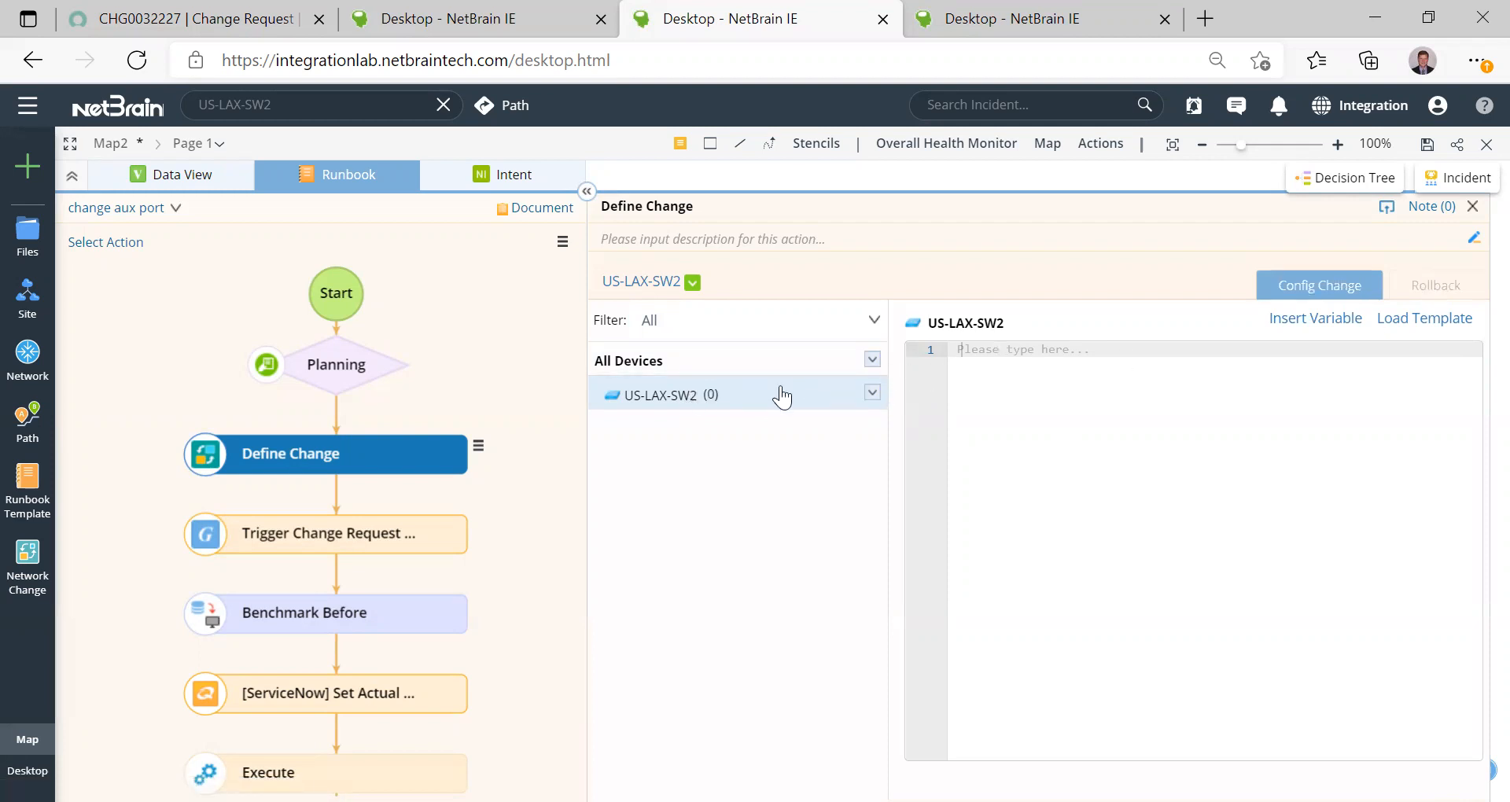
click(1302, 285)
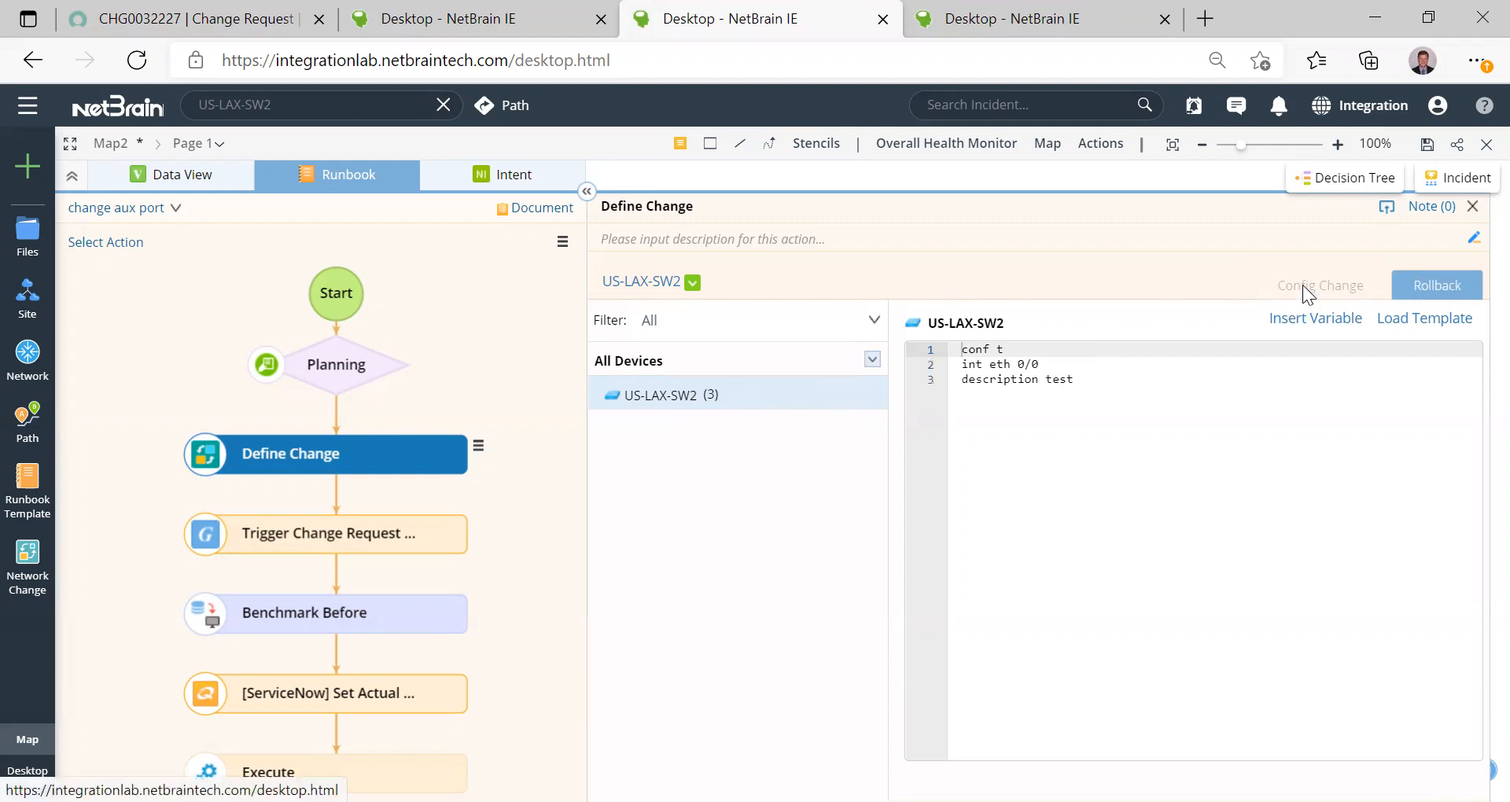
drag(1105, 385, 900, 357)
key(ctrl+c)
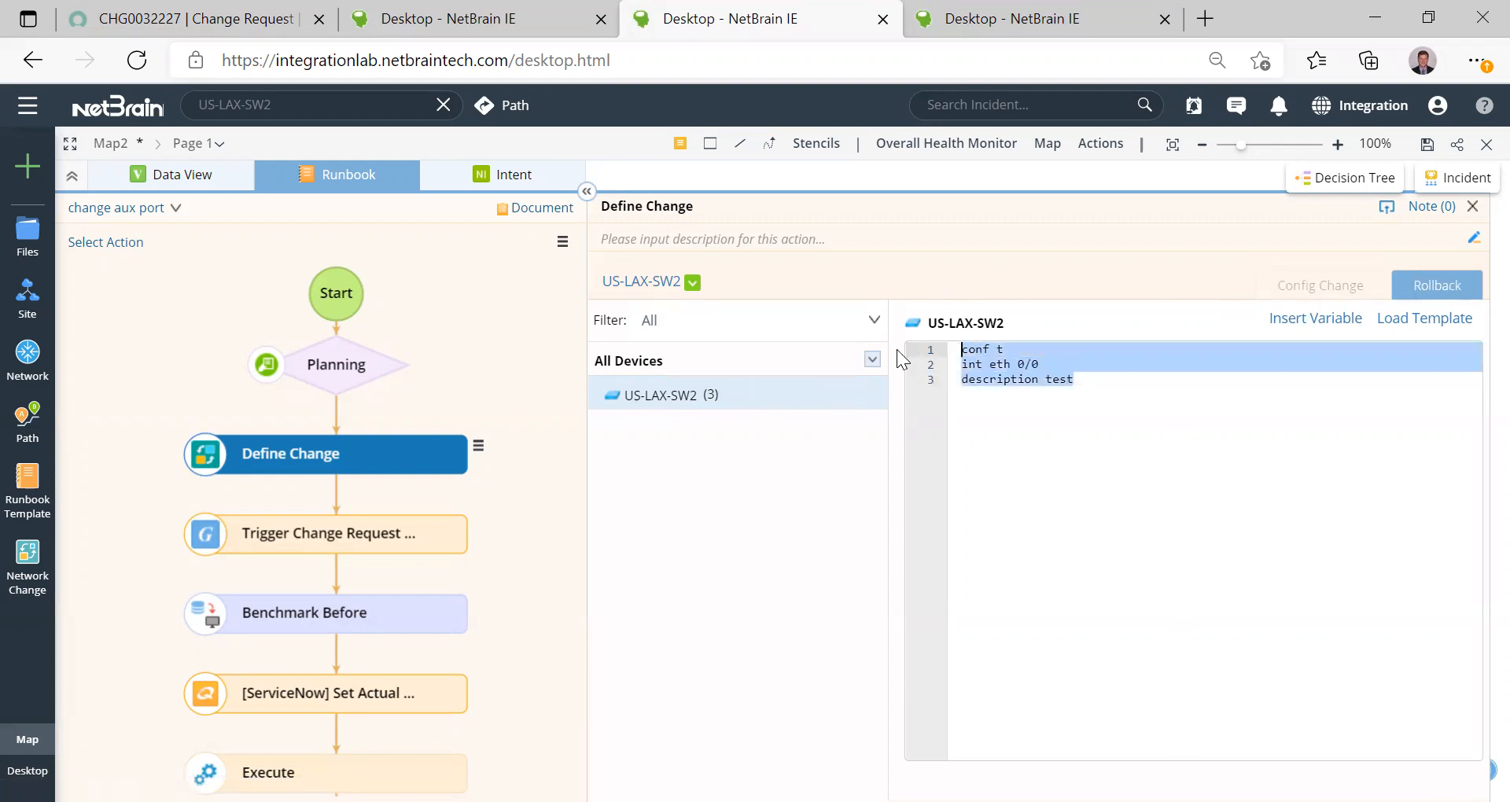
click(1435, 287)
key(ctrl+v)
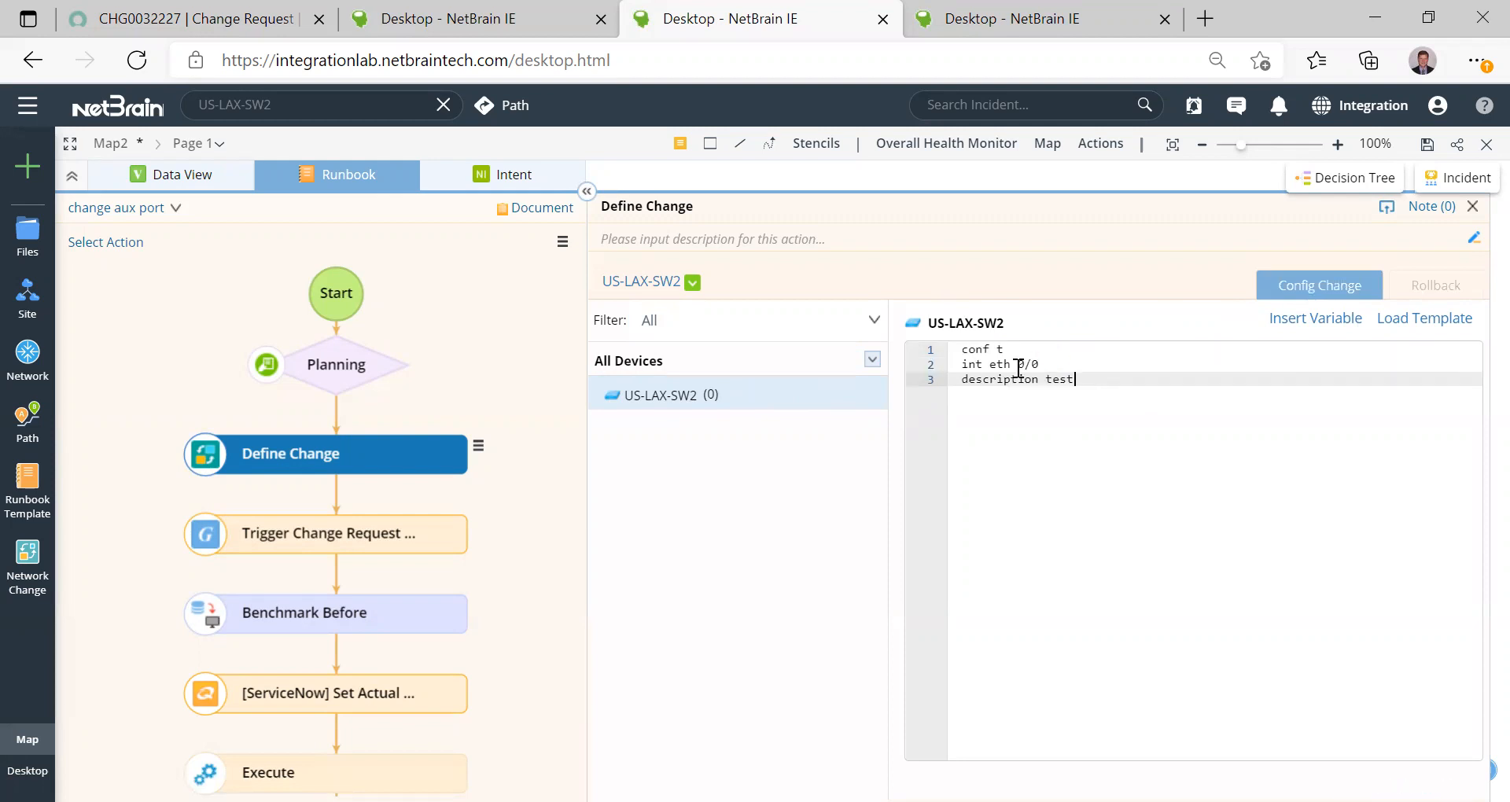
click(962, 380)
text(no)
Step: View the ServiceNow ticket trigger's inputs and compare them with the filled-in request and ticket note in the Change-AuxPort runbook
click(356, 541)
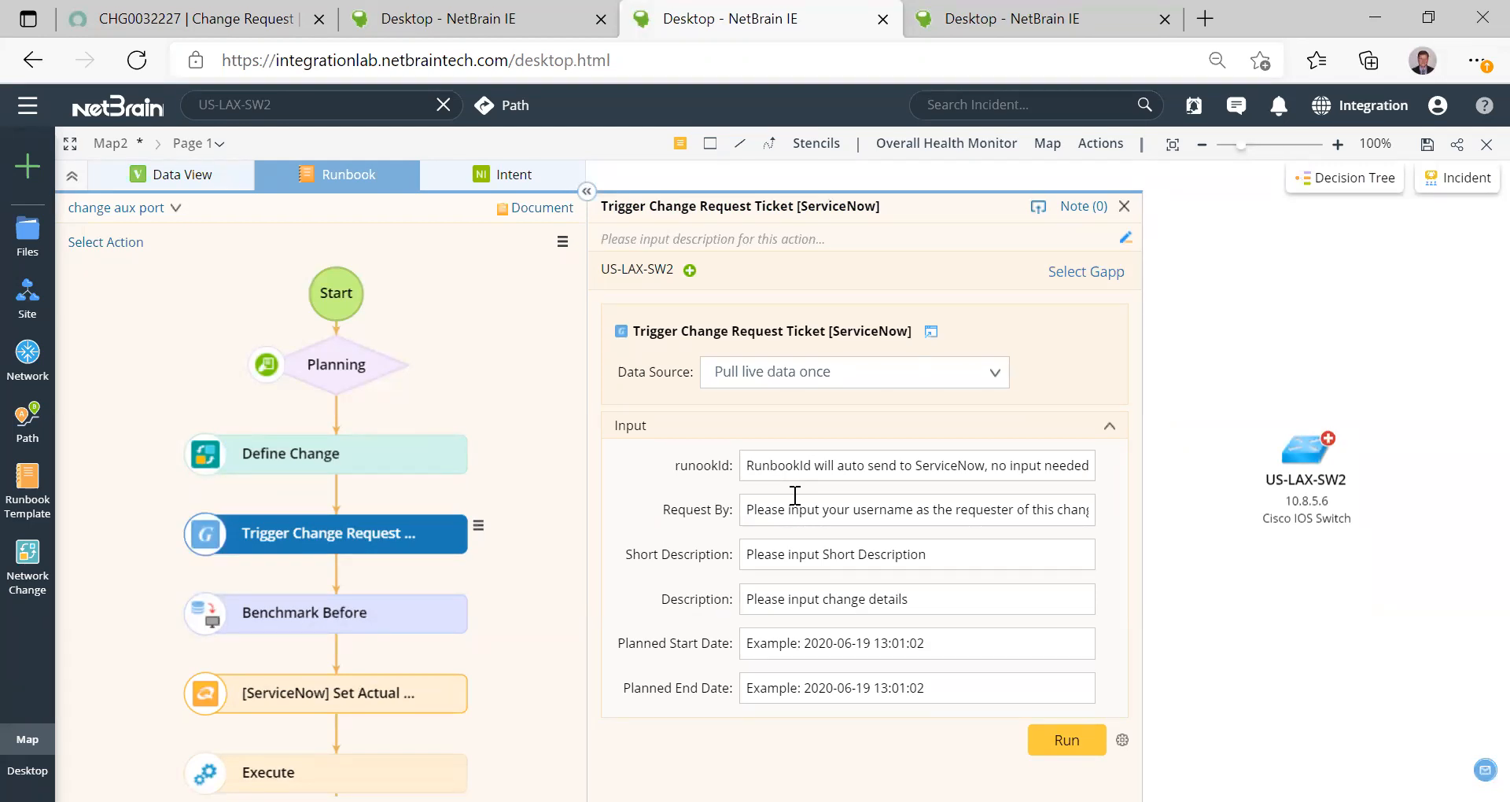
click(1094, 34)
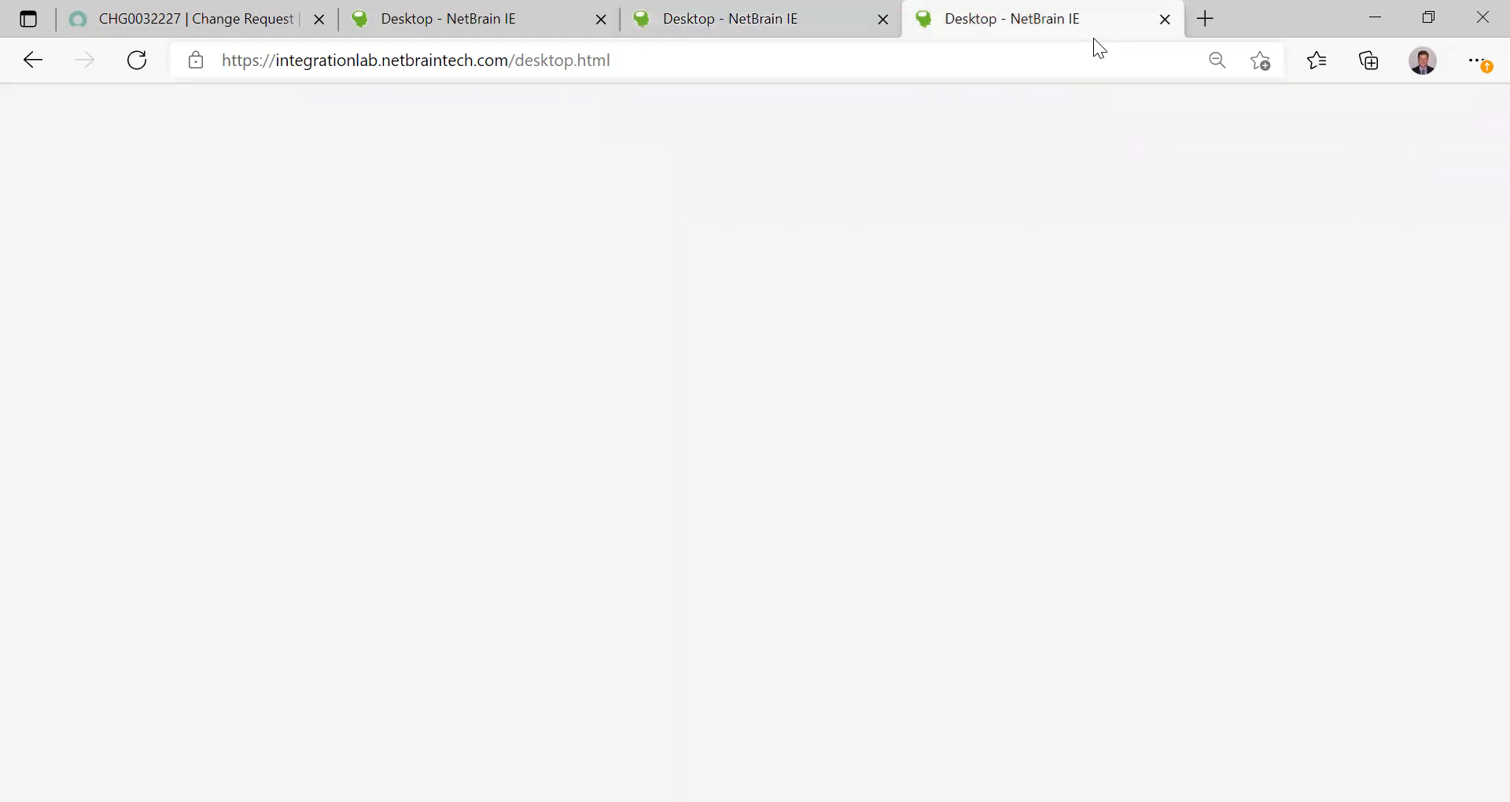
click(829, 37)
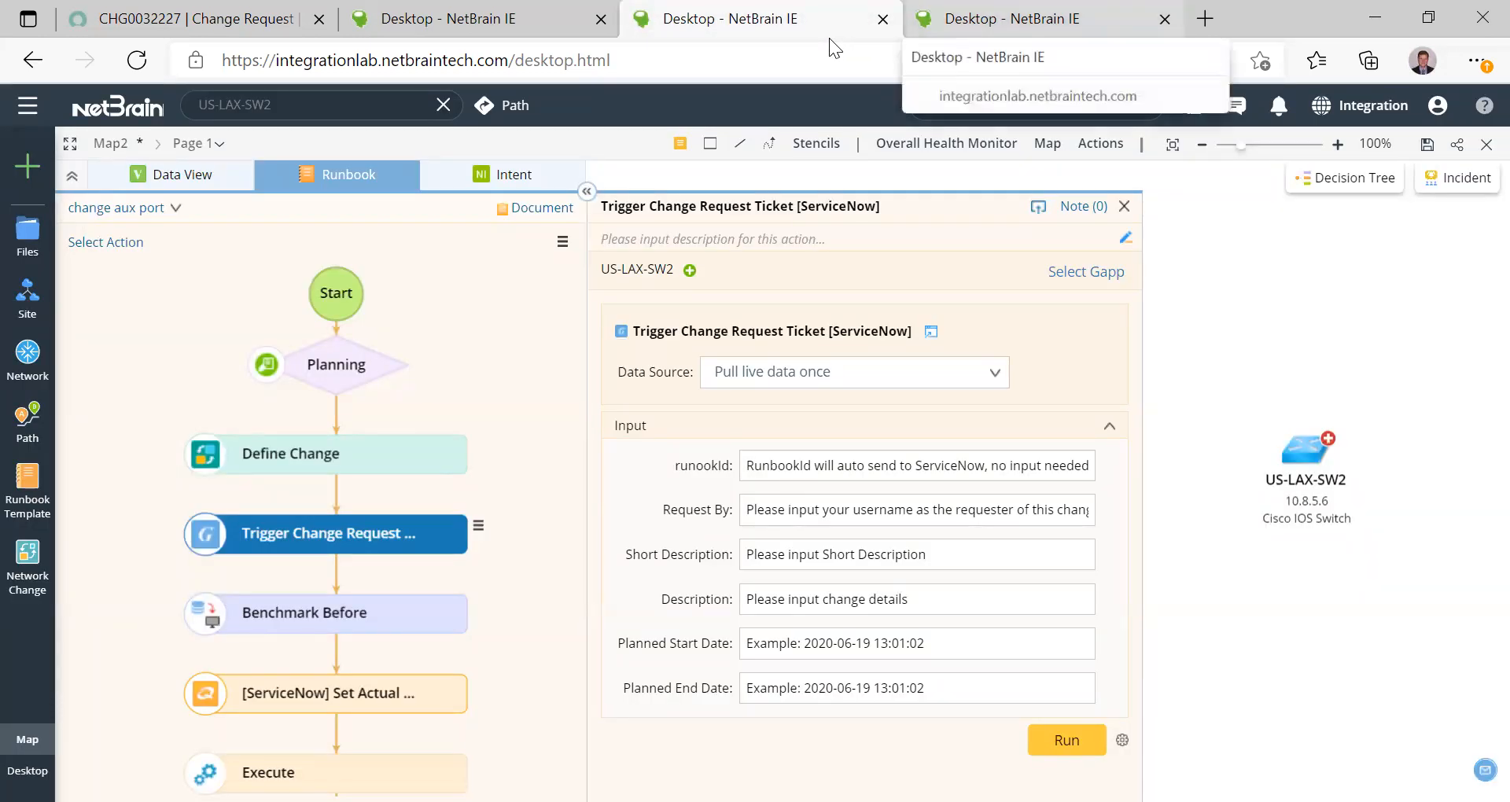
key(ctrl+Tab)
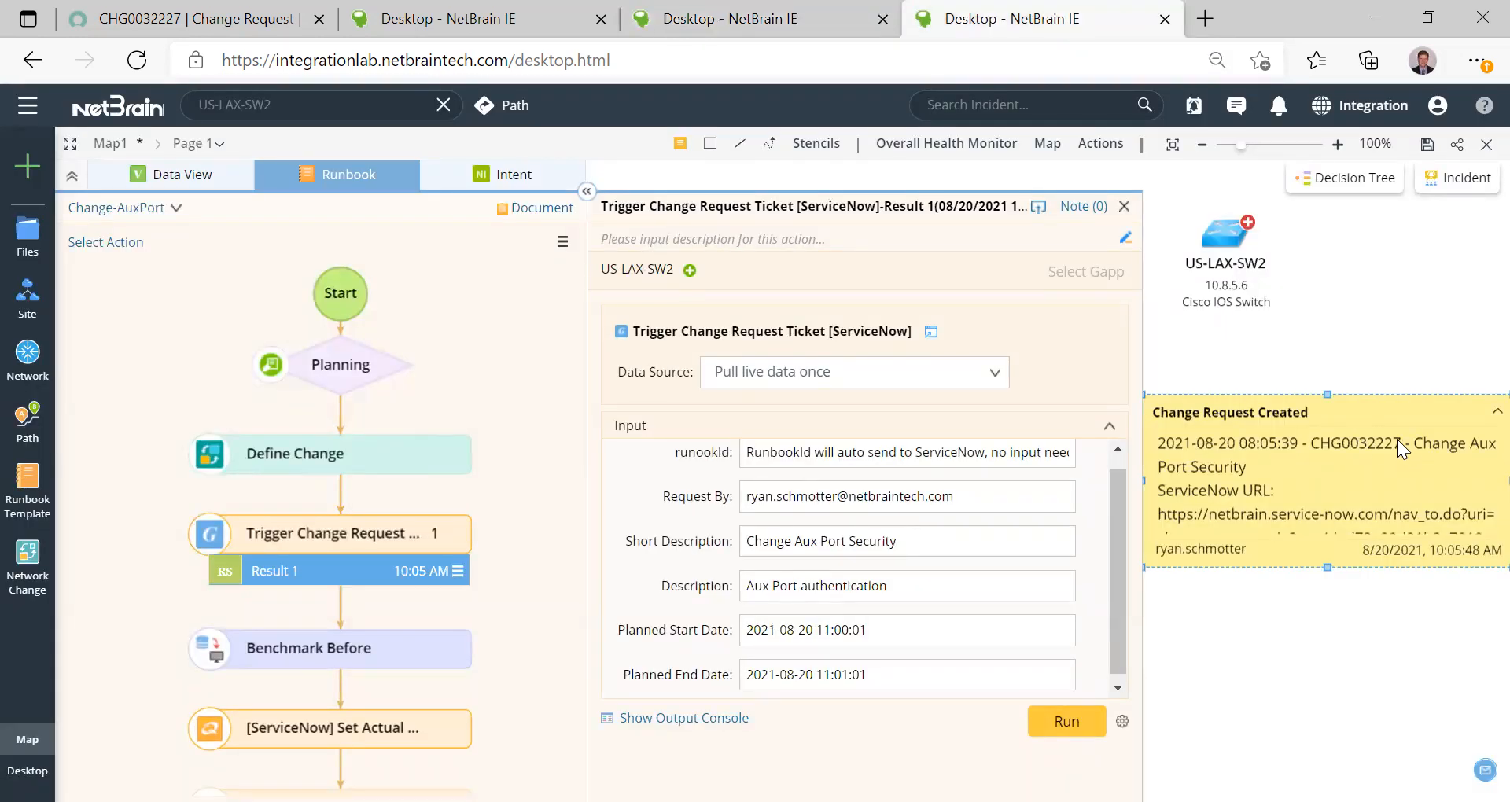
drag(1397, 439, 1374, 436)
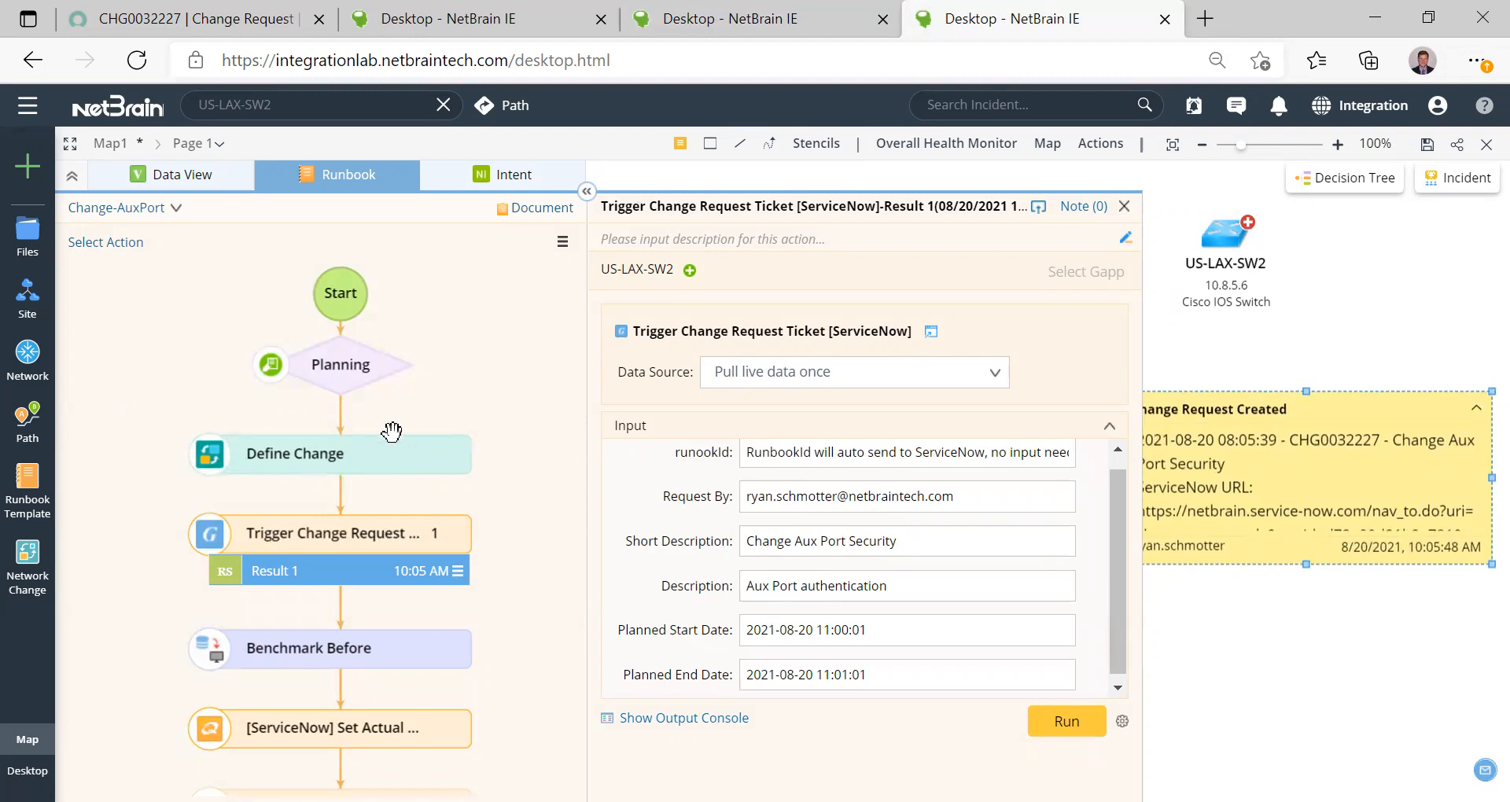
Step: Check the Change-AuxPort runbook's approval status and the commands defined for US-LAX-SW2
click(358, 383)
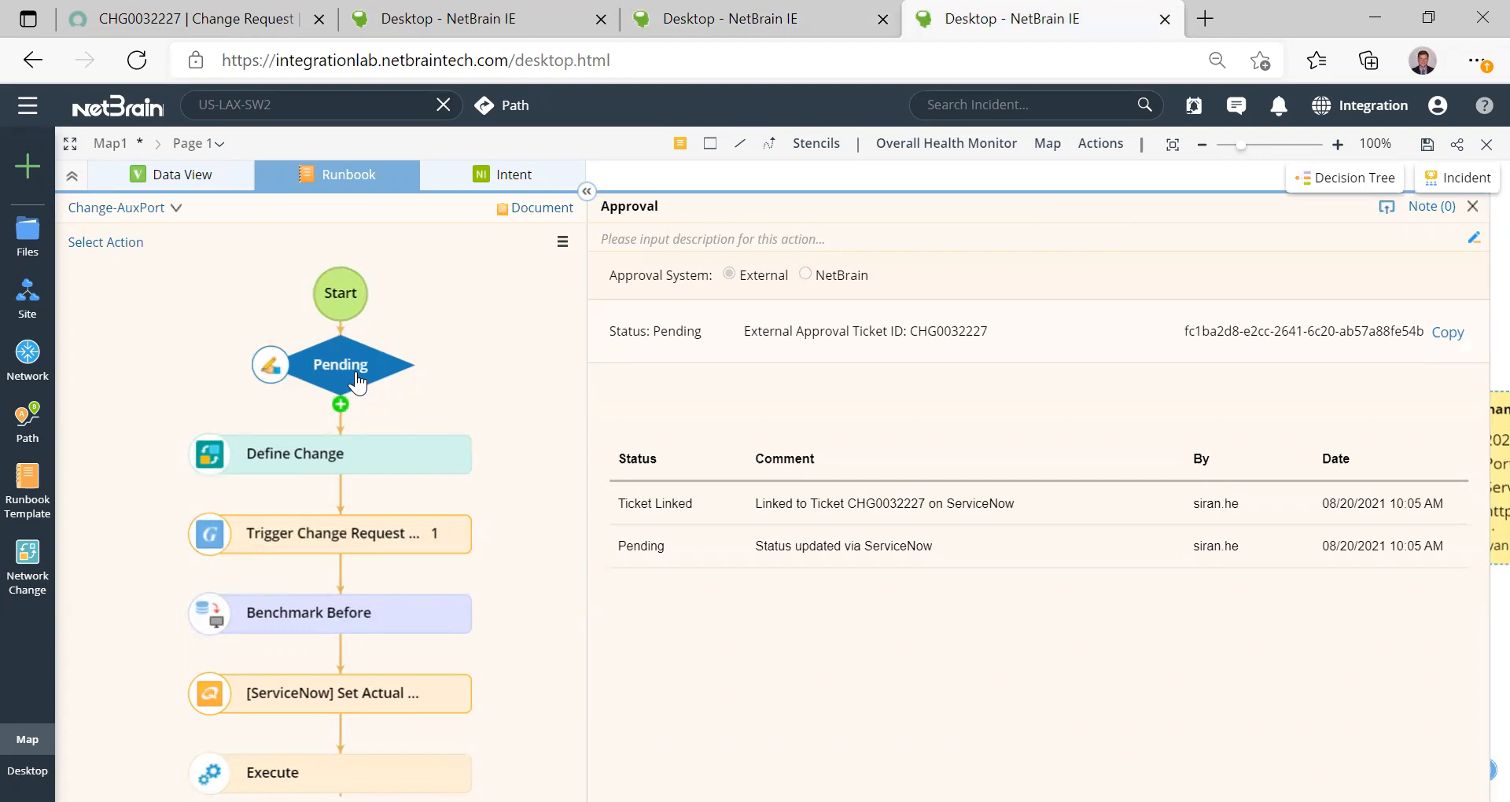
click(330, 444)
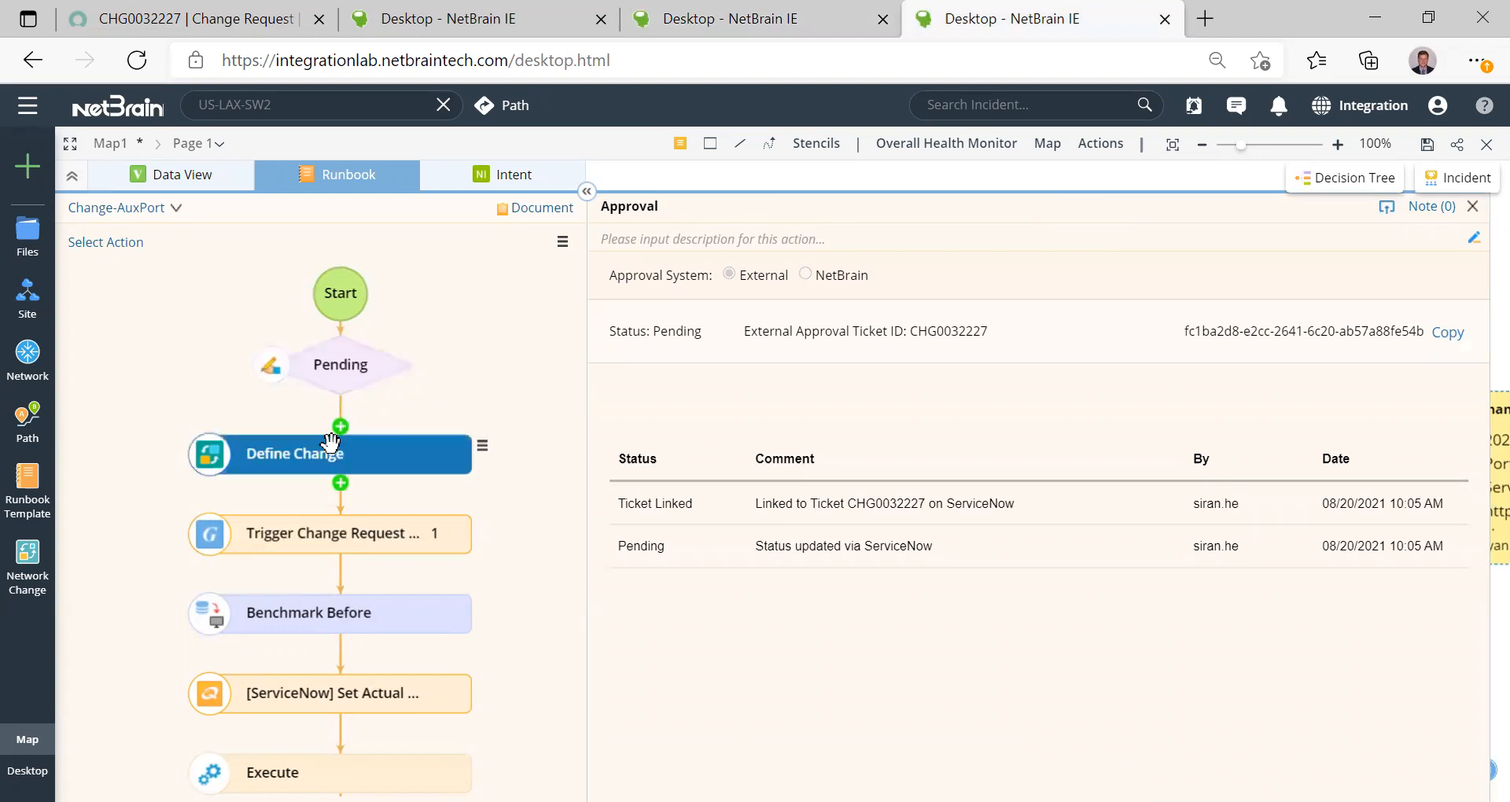
click(769, 397)
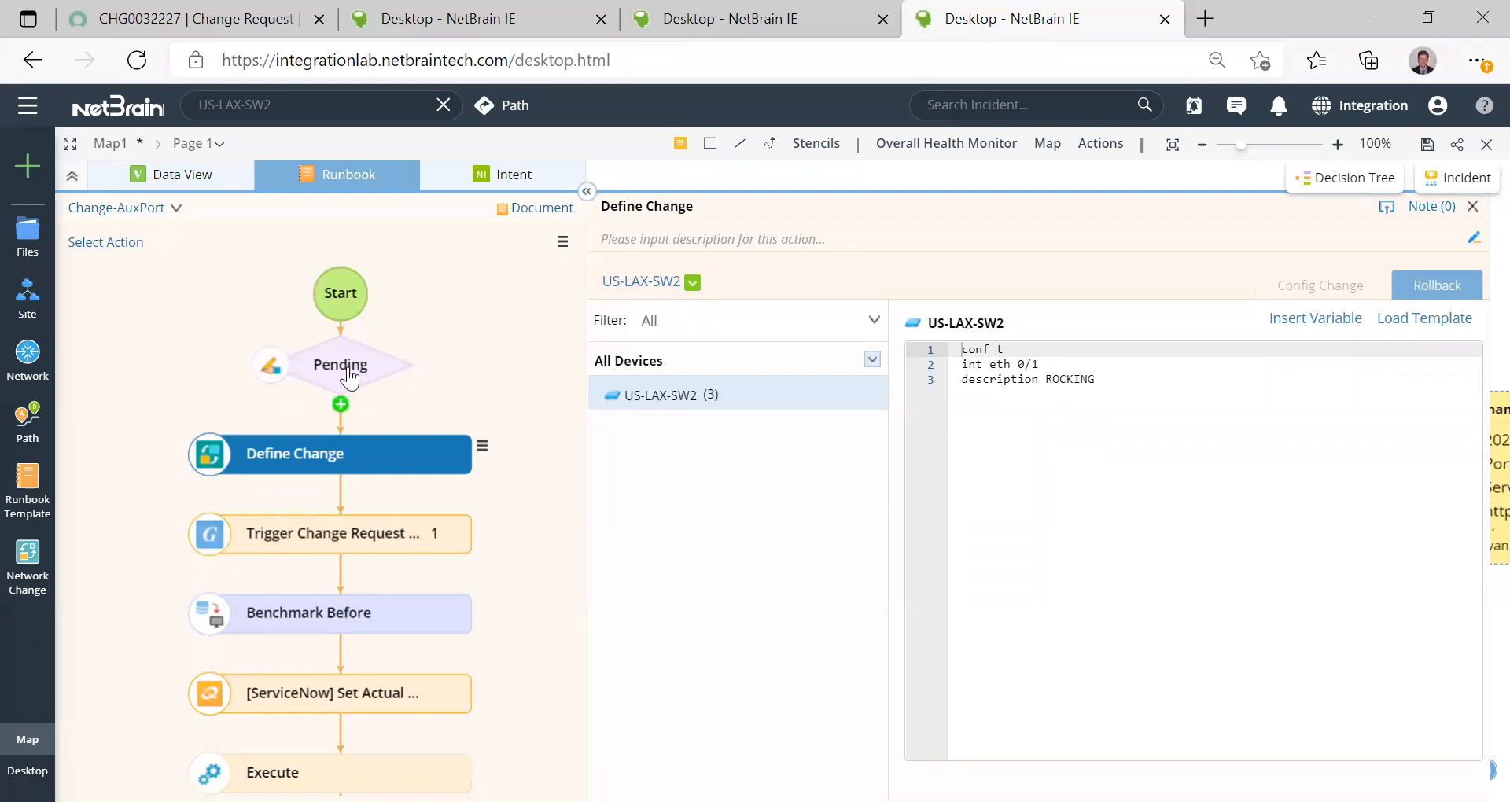
click(348, 376)
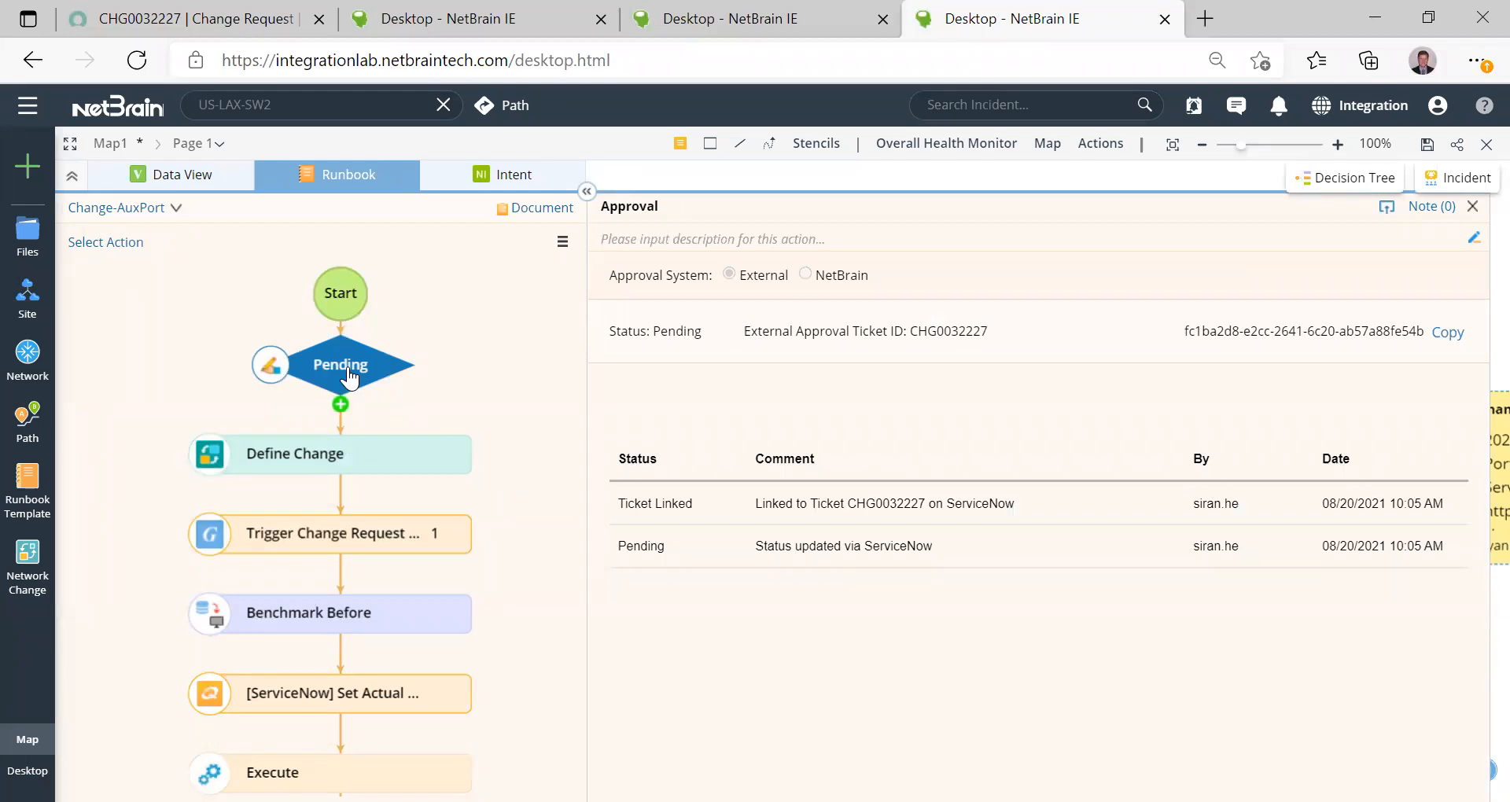
Step: Switch to the ServiceNow change request and set its configuration item to US-LAX-SW2
click(211, 19)
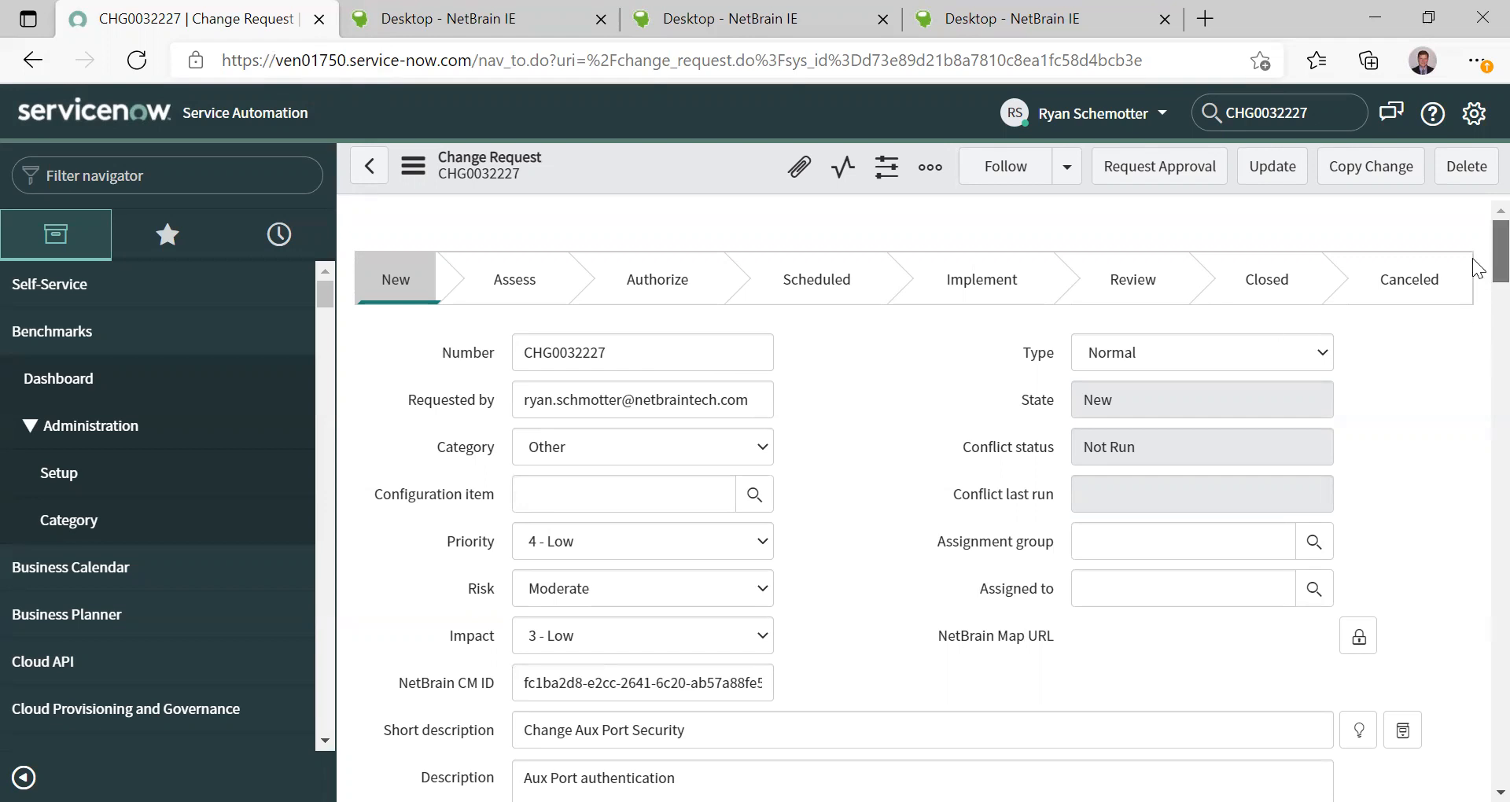
scroll(1474, 258, down, 1)
scroll(1476, 256, up, 1)
click(595, 491)
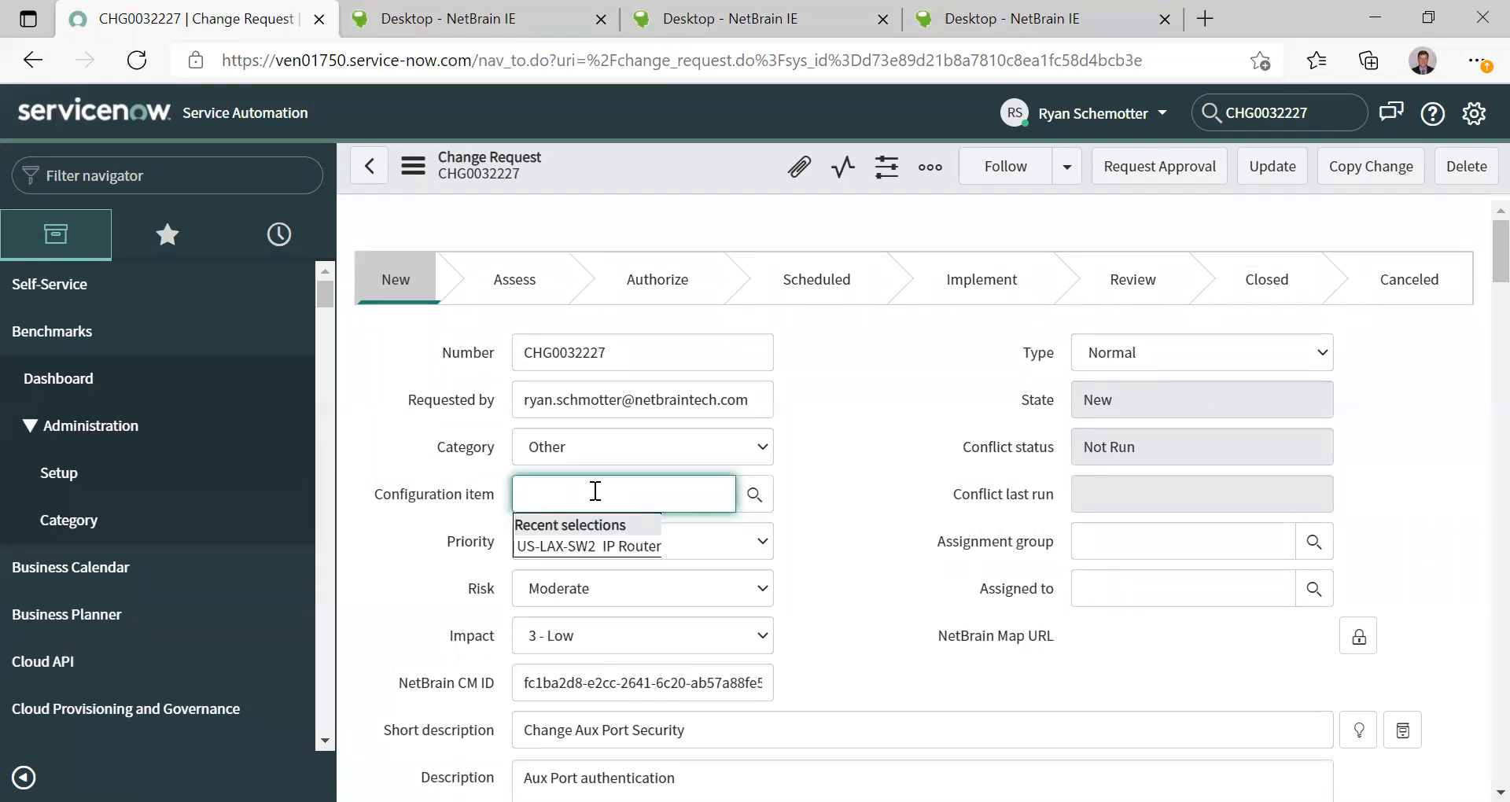
click(588, 545)
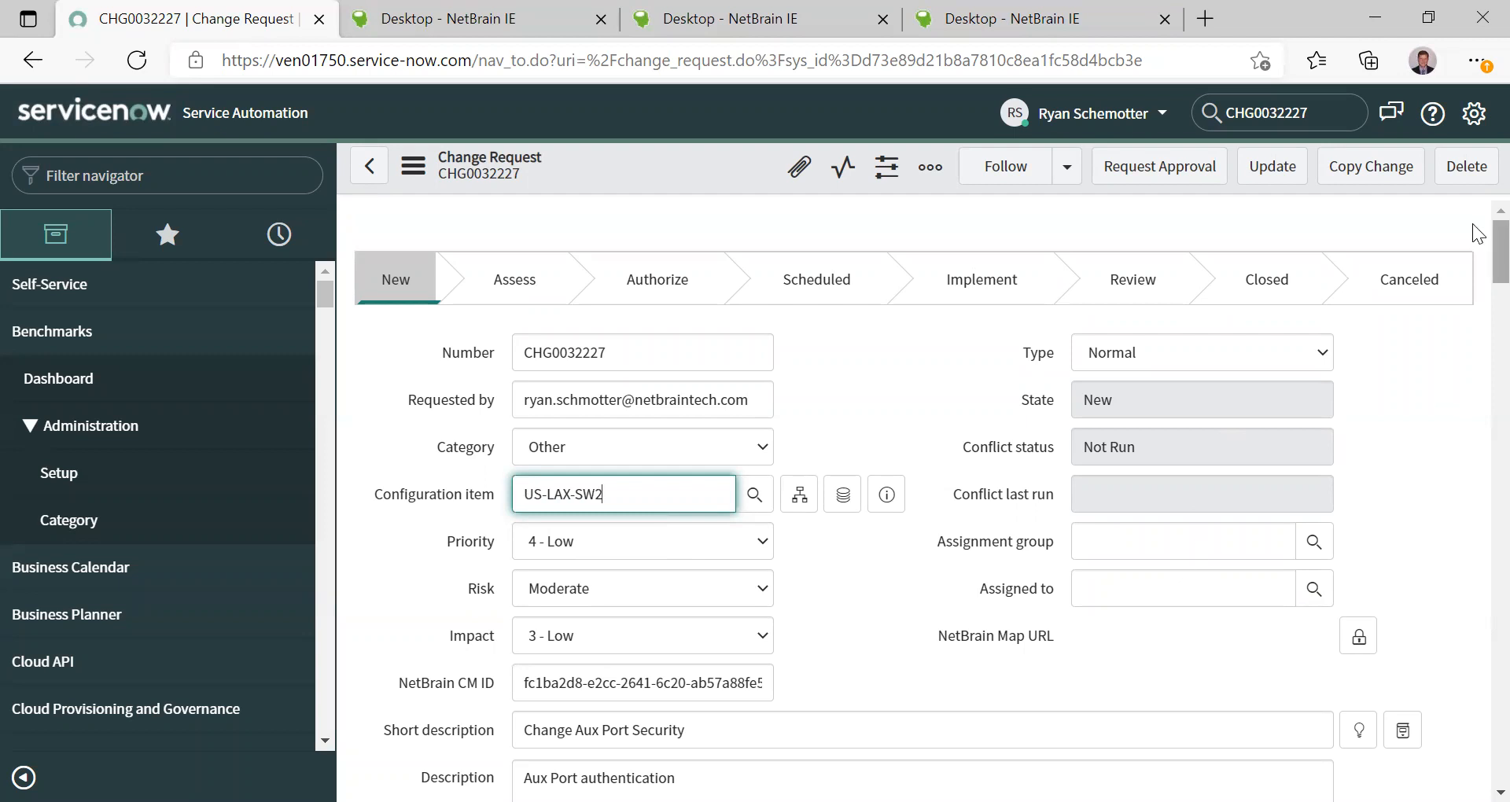
Step: Review the change request's general details, planning fields, planned start and end dates, conflicts and notes
scroll(1478, 252, down, 2)
scroll(1478, 251, down, 2)
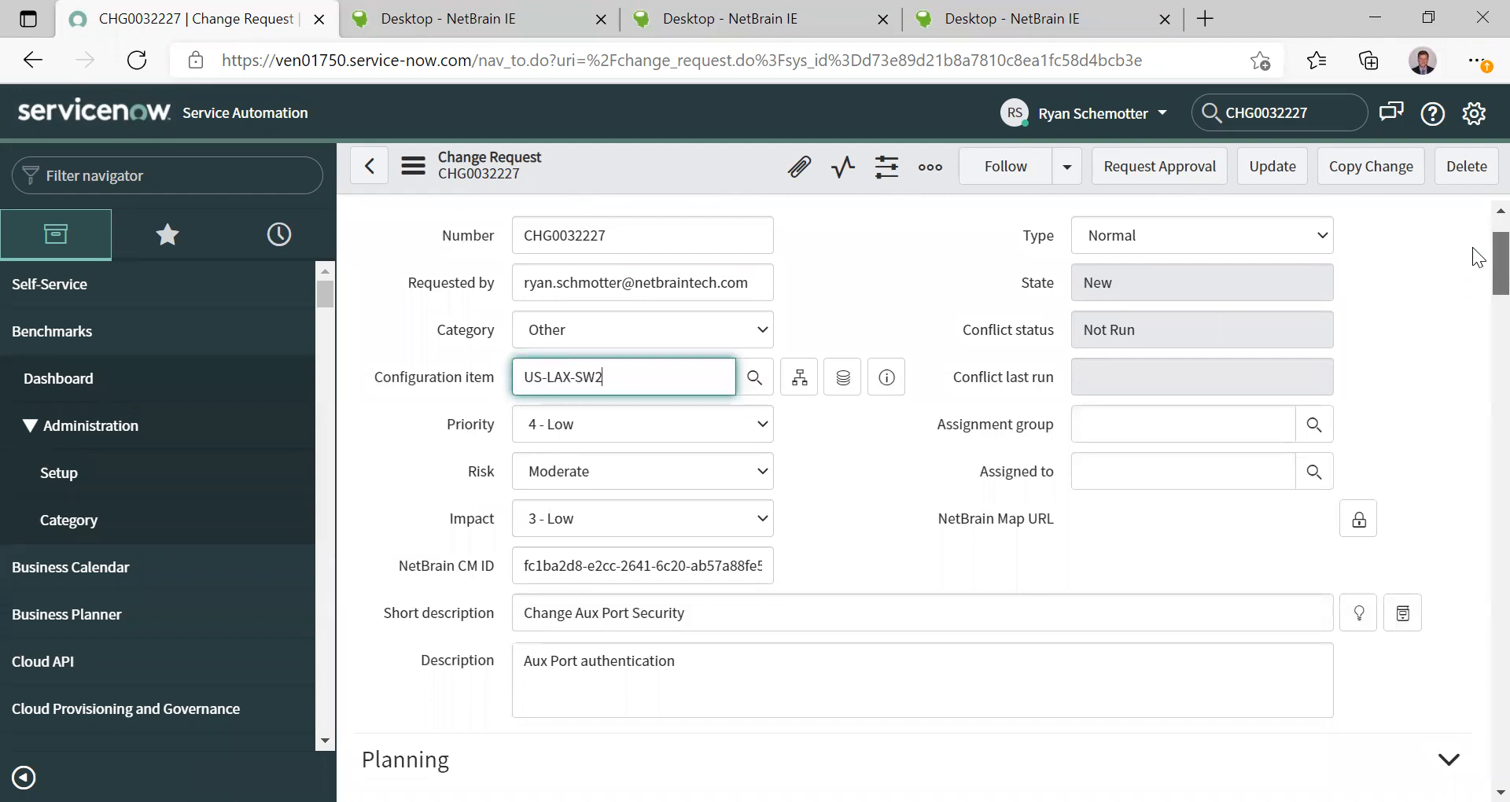
scroll(1478, 257, down, 2)
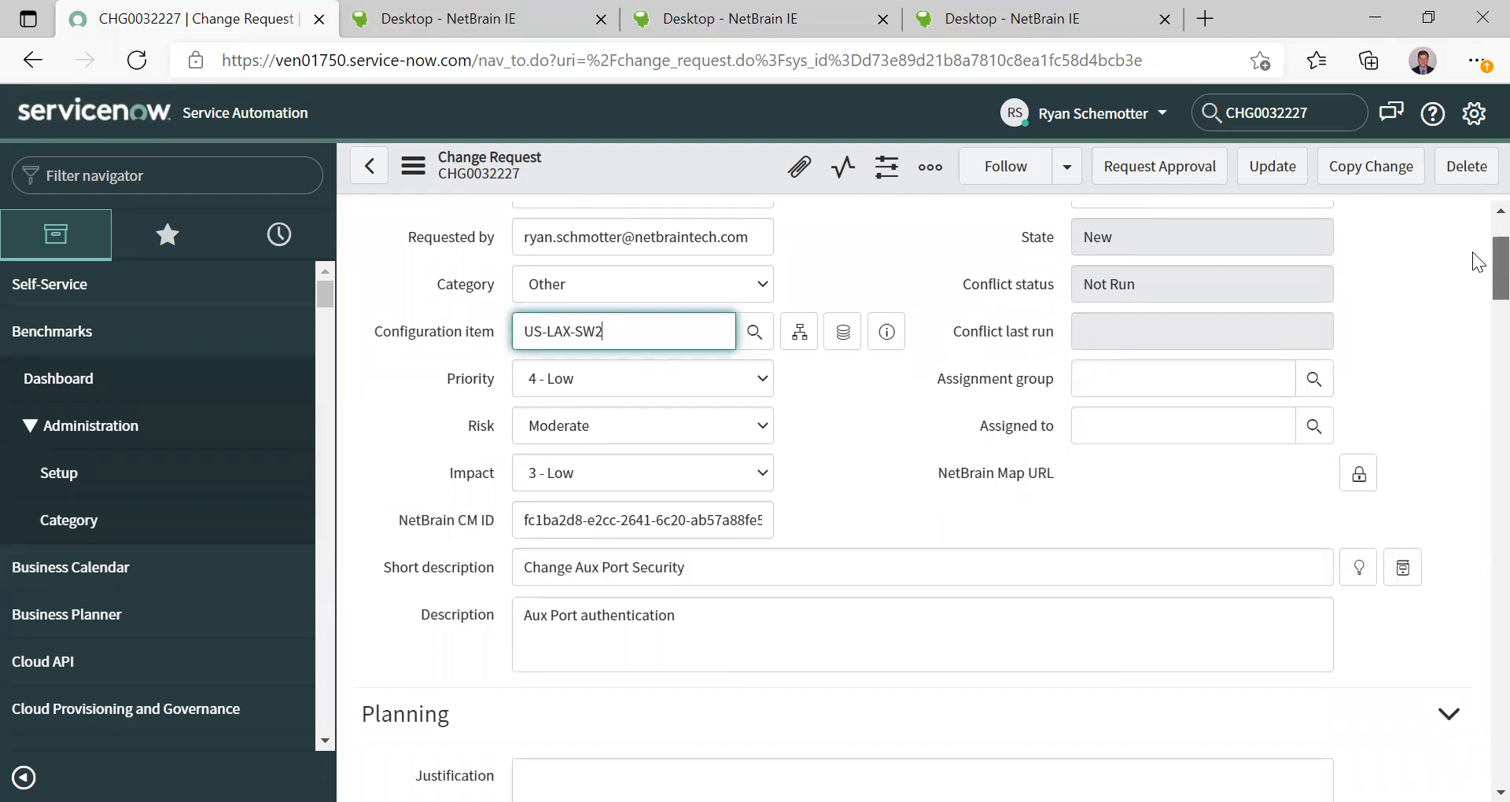
scroll(1478, 263, down, 2)
scroll(1478, 269, down, 4)
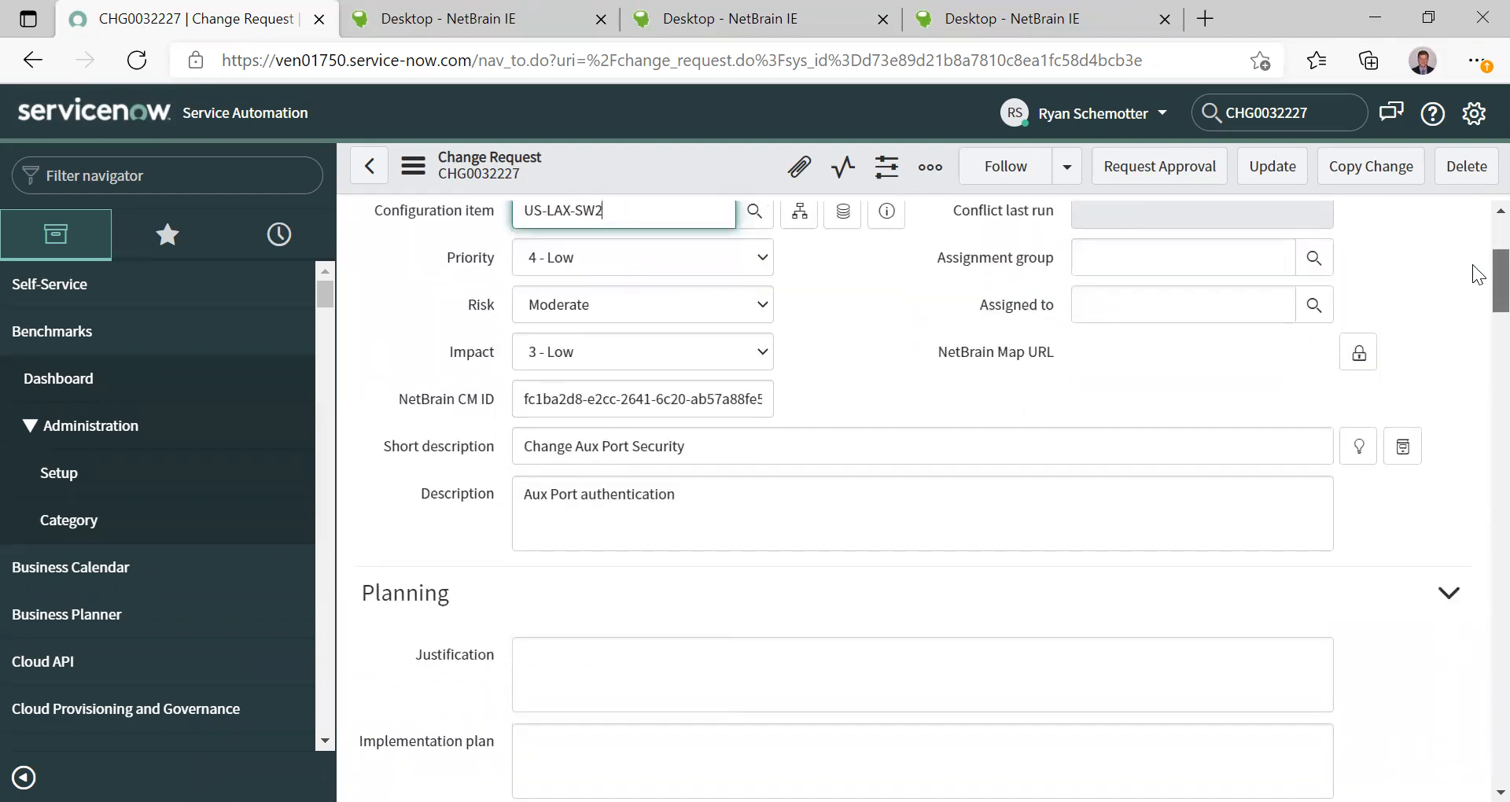
scroll(1477, 283, up, 1)
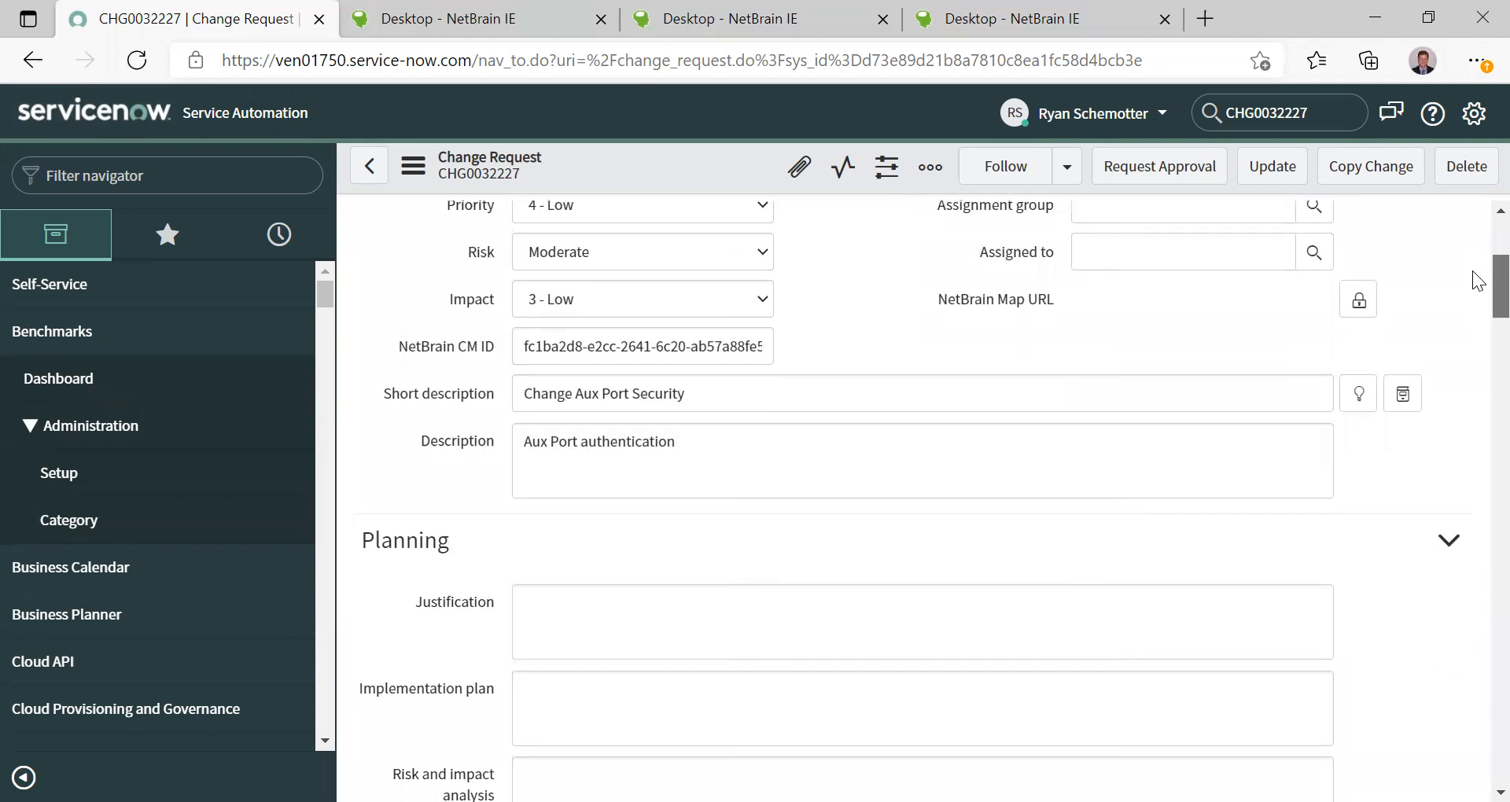
scroll(1478, 283, down, 7)
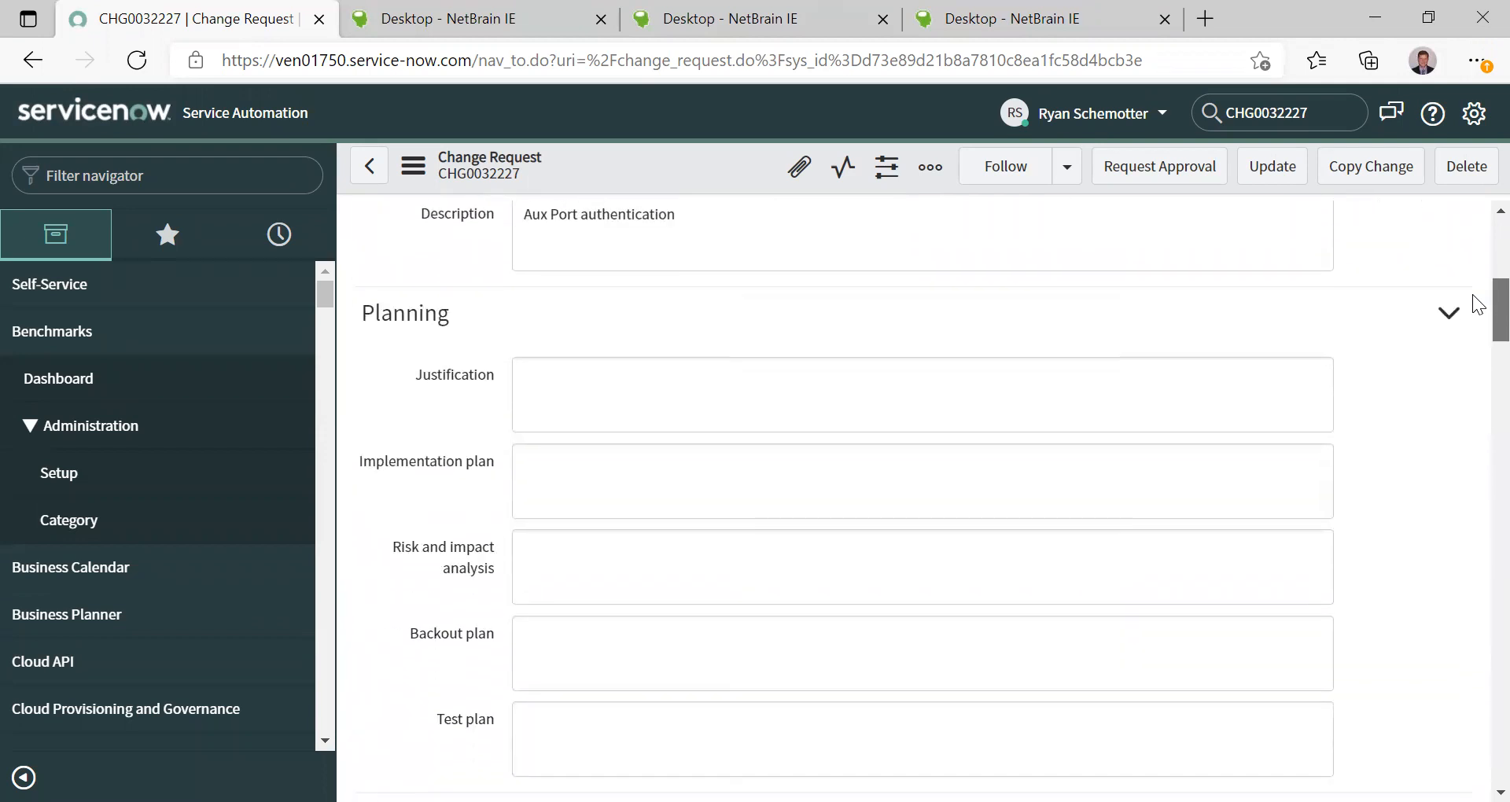
scroll(1477, 311, down, 1)
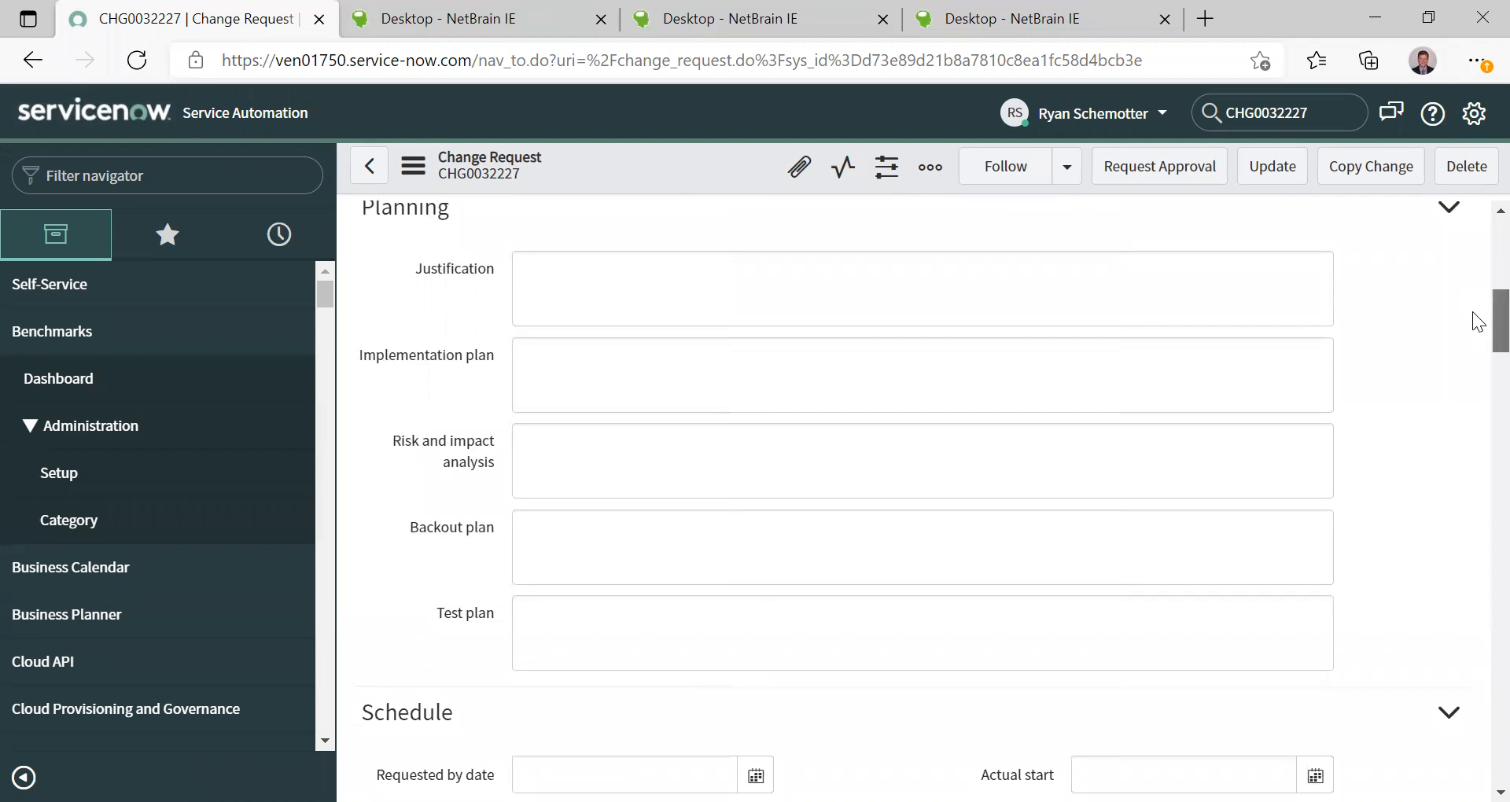
scroll(1477, 321, down, 1)
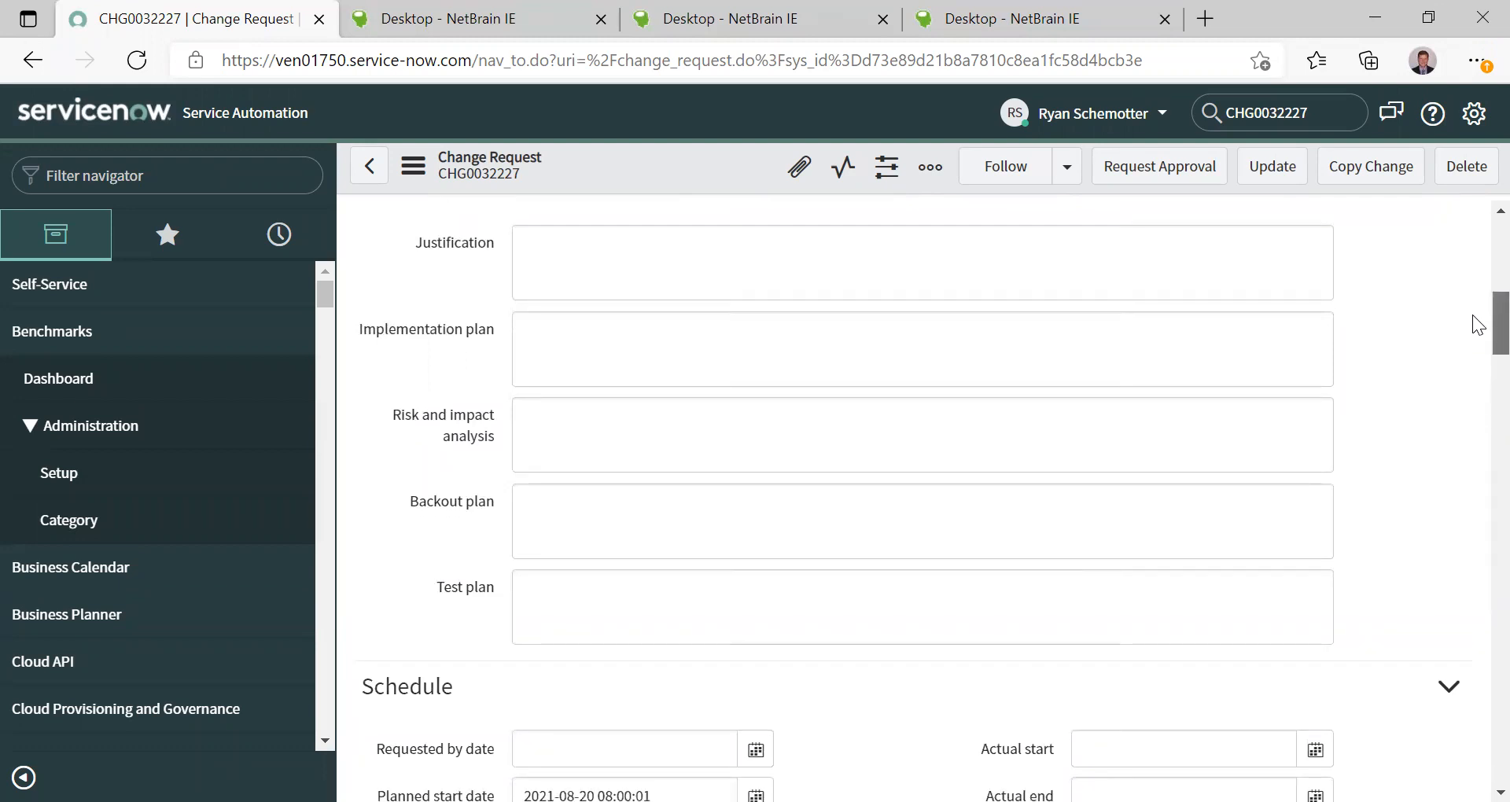
scroll(1477, 328, down, 5)
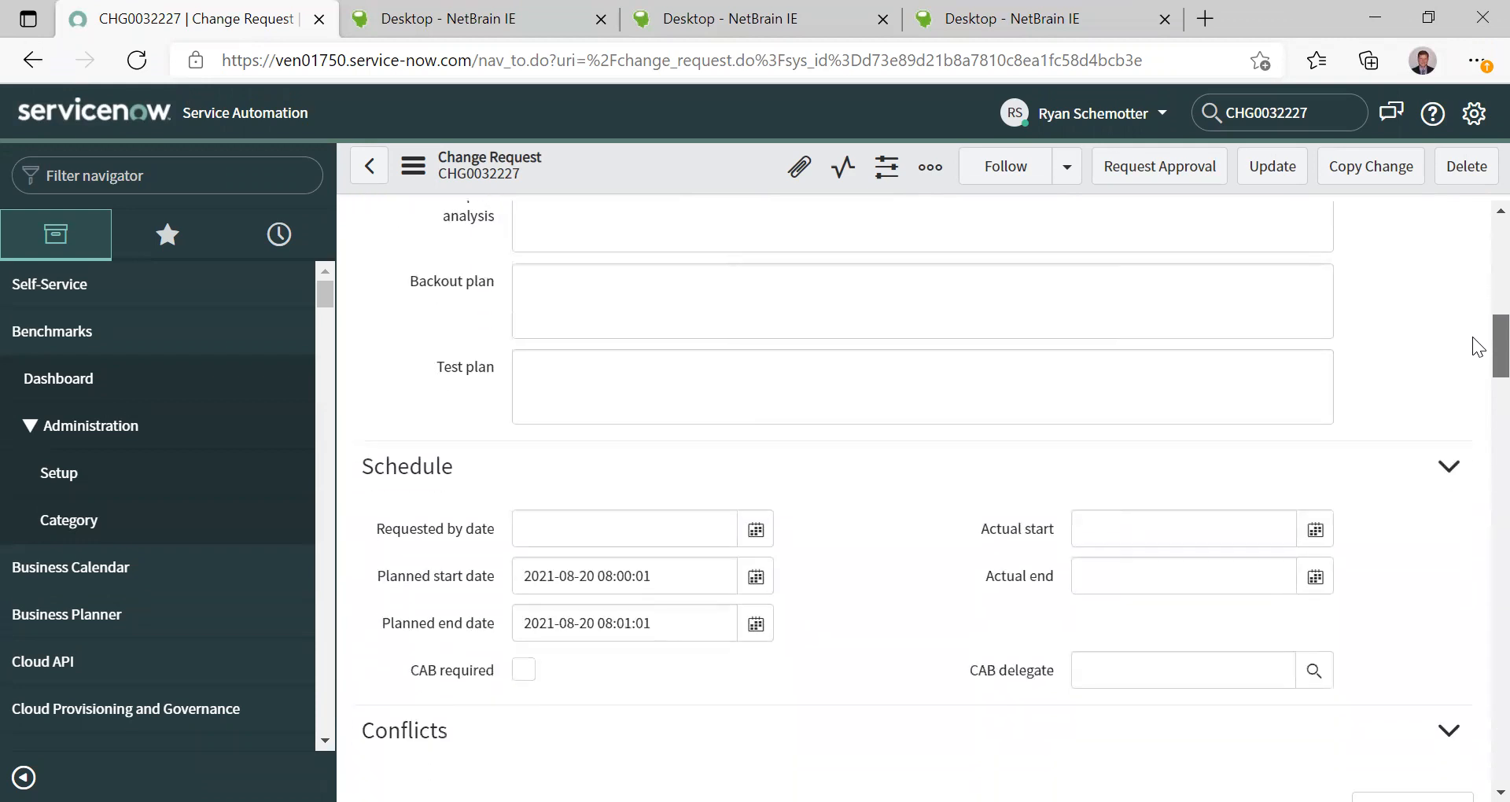
scroll(1477, 361, down, 2)
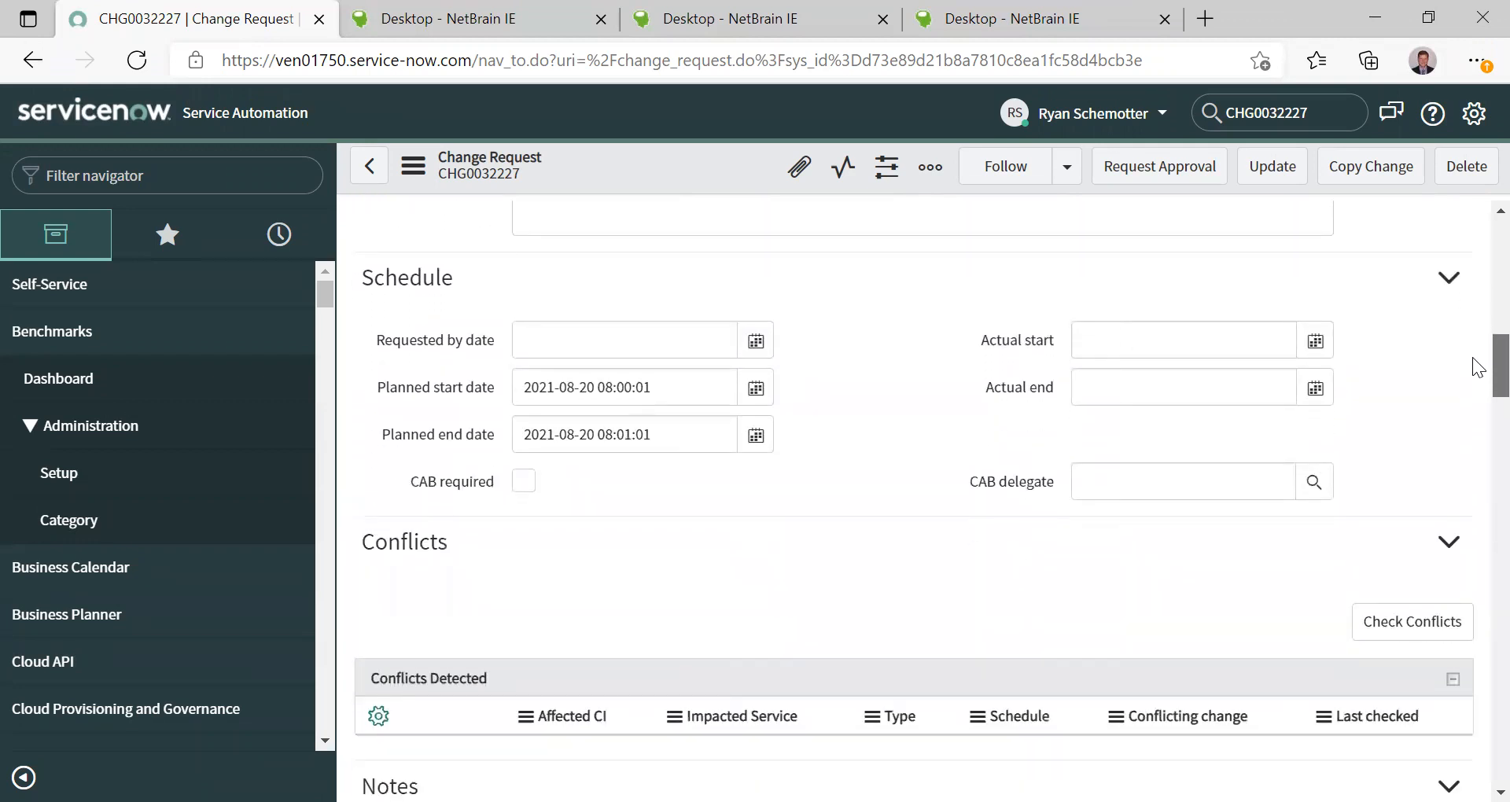
mouse_move(697, 376)
scroll(1477, 381, down, 1)
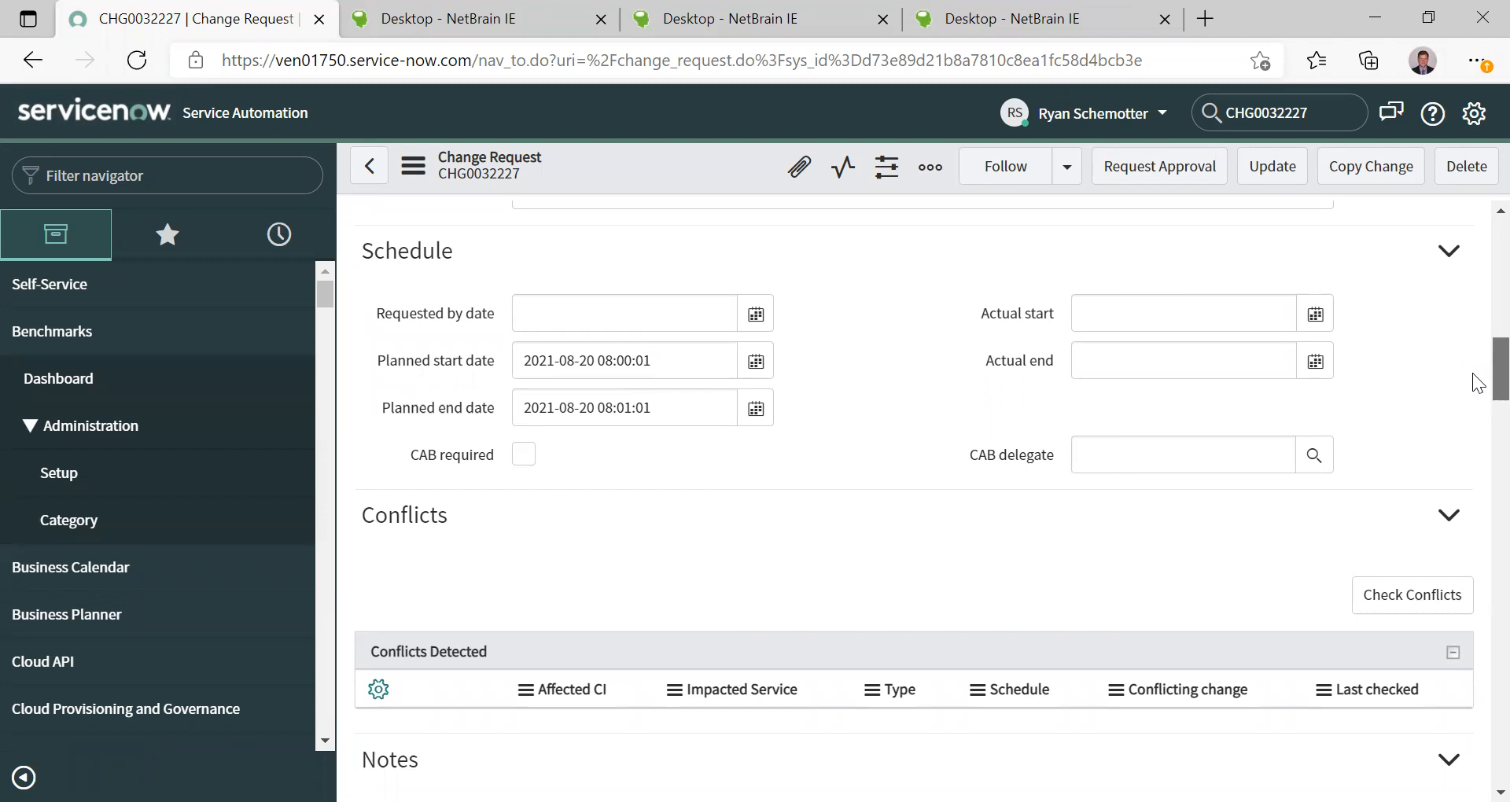
scroll(1478, 383, down, 1)
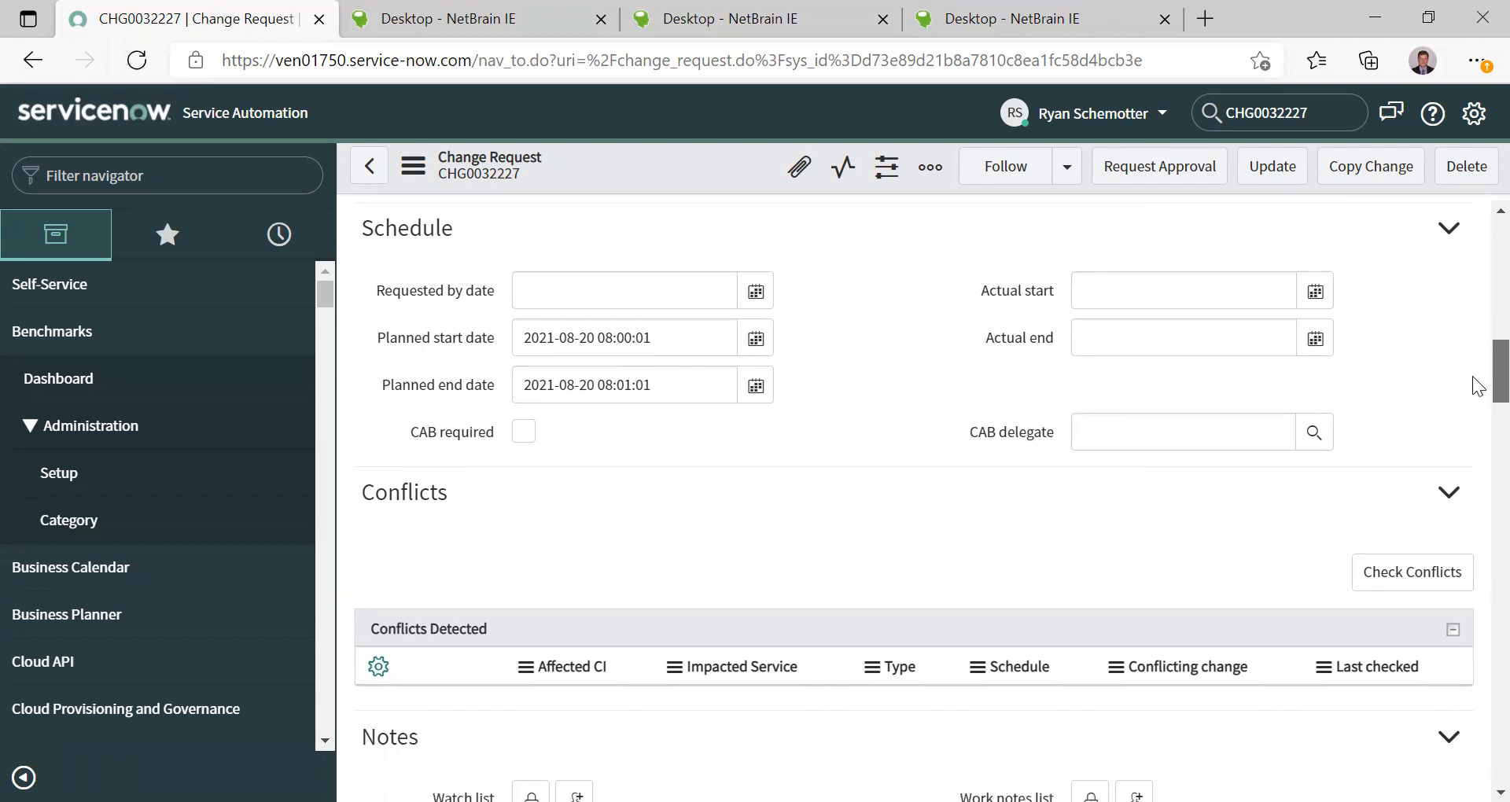
scroll(1478, 385, down, 3)
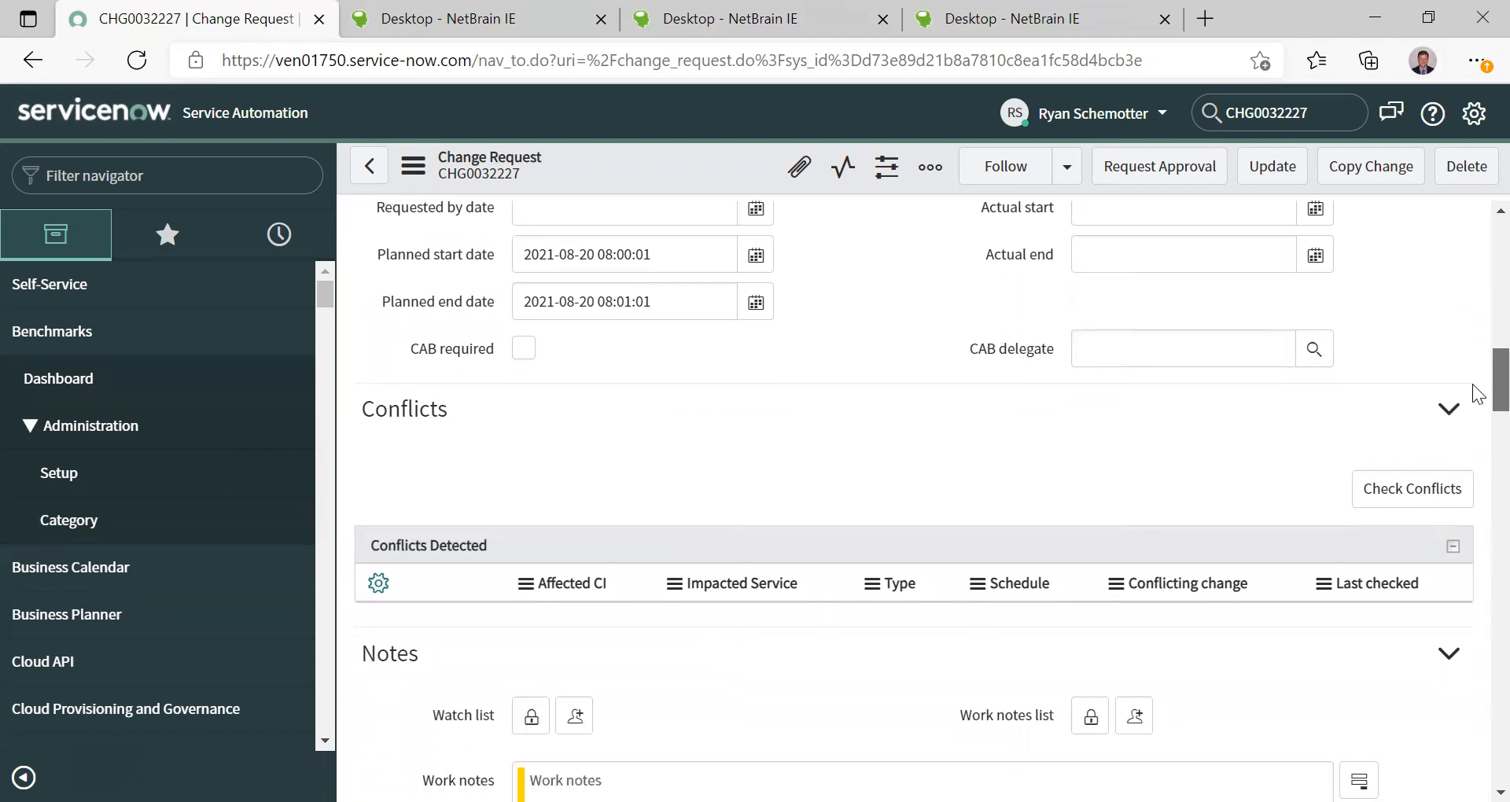
scroll(1478, 408, down, 10)
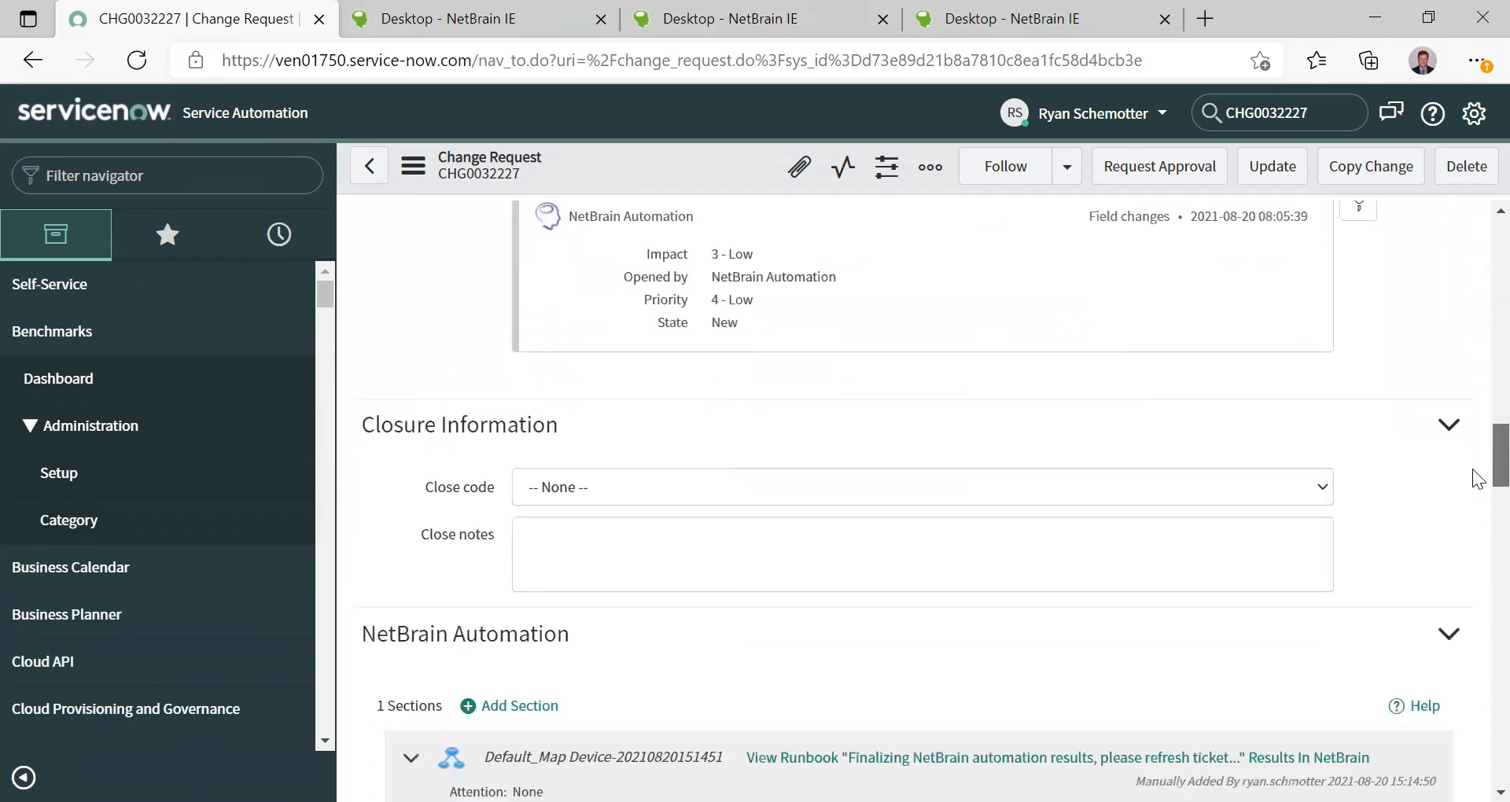
Step: Examine the change request's activity log and NetBrain Automation section, and view the Create Netbrain Map form without submitting it
scroll(1475, 471, up, 2)
scroll(1476, 452, down, 1)
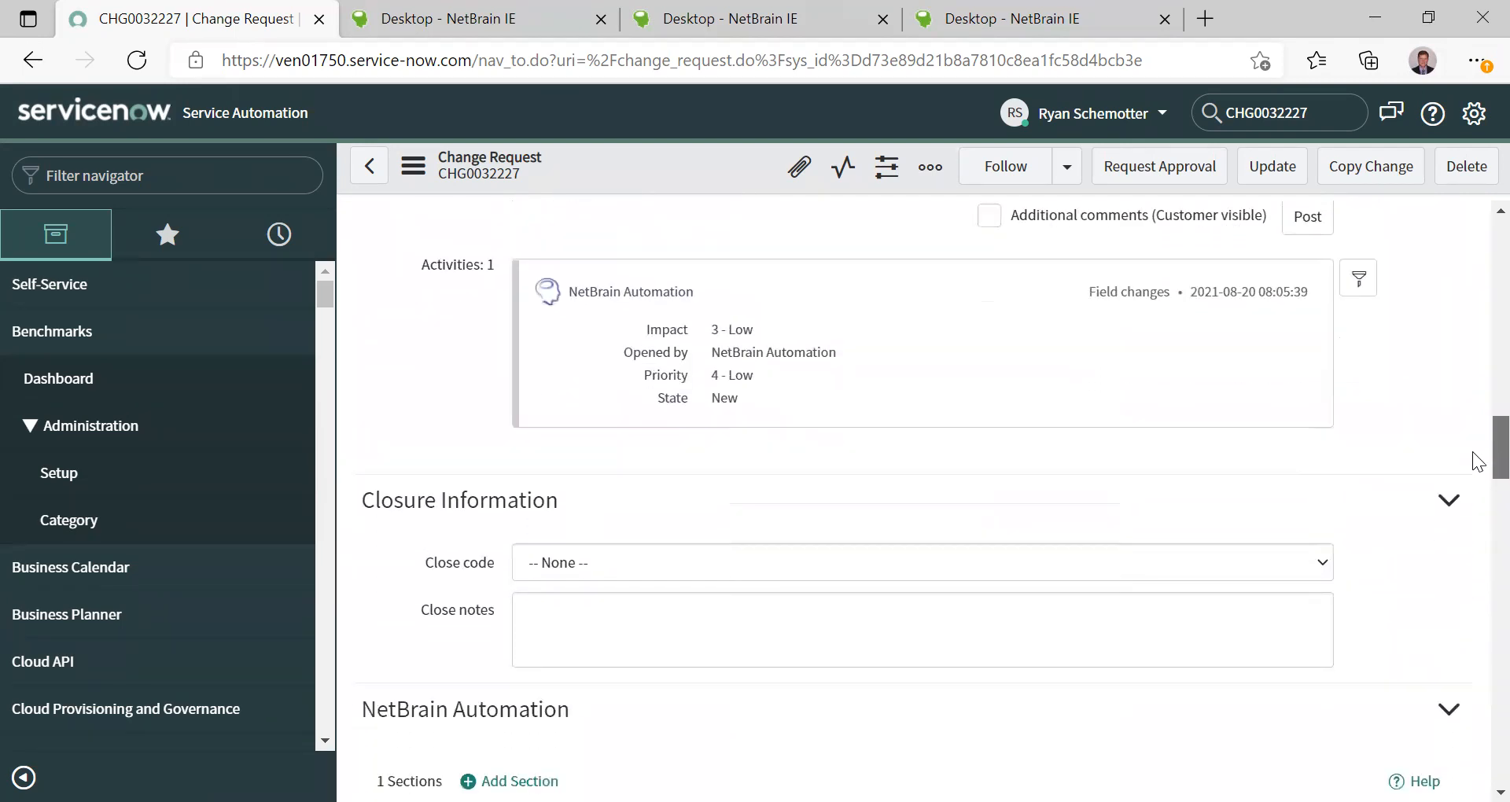
scroll(1477, 464, down, 3)
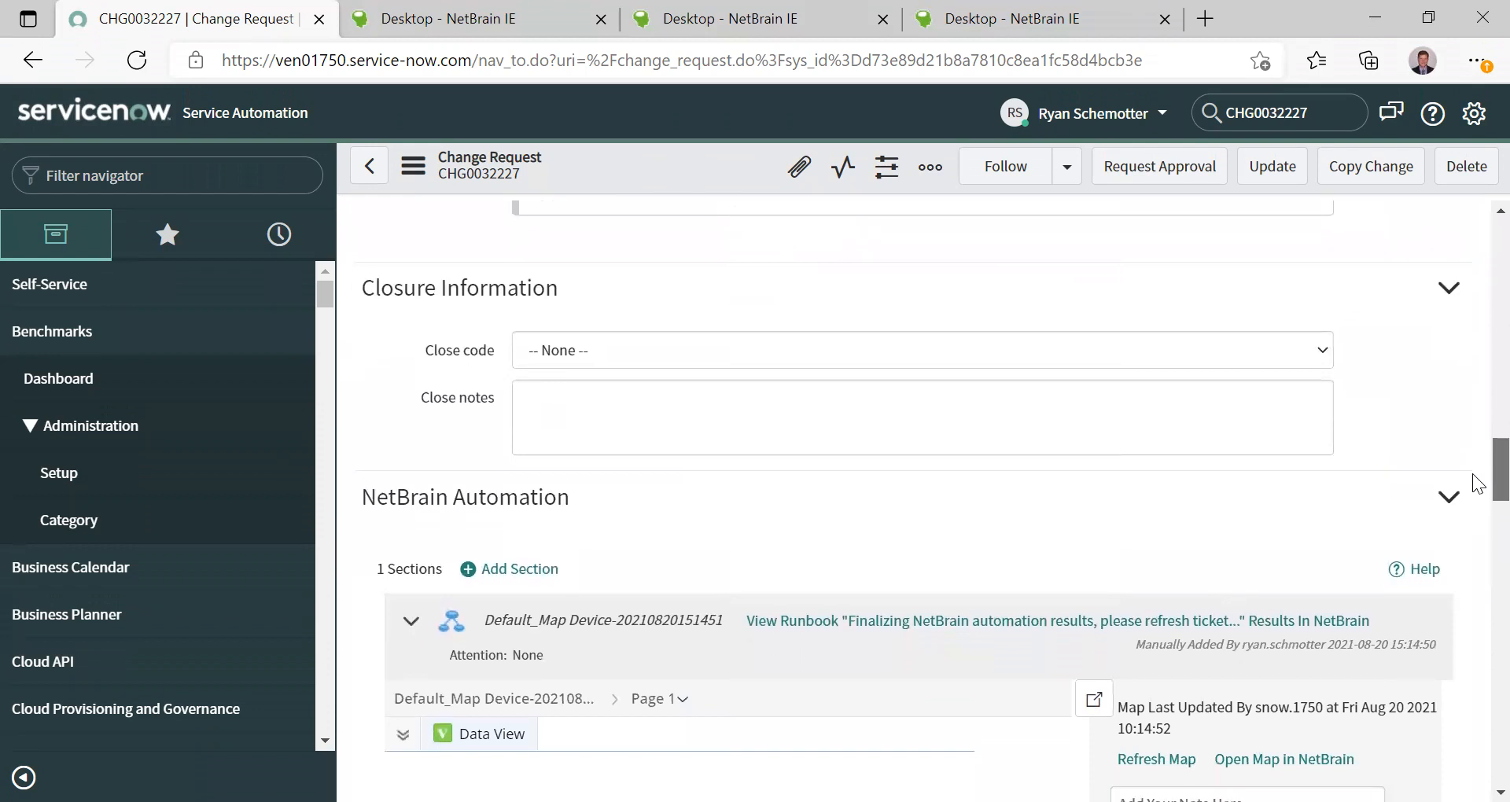
scroll(1478, 477, down, 1)
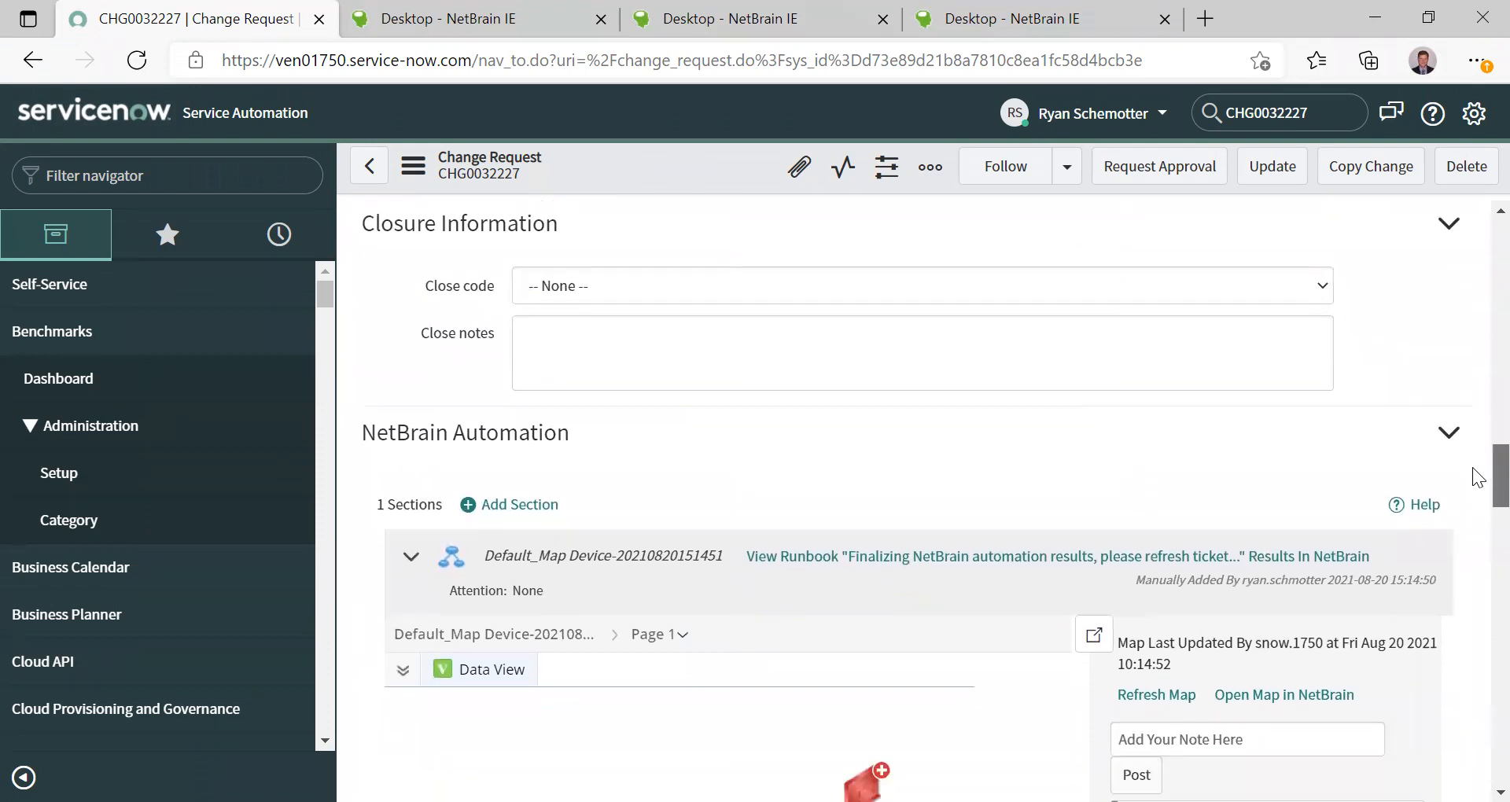
scroll(1478, 477, down, 3)
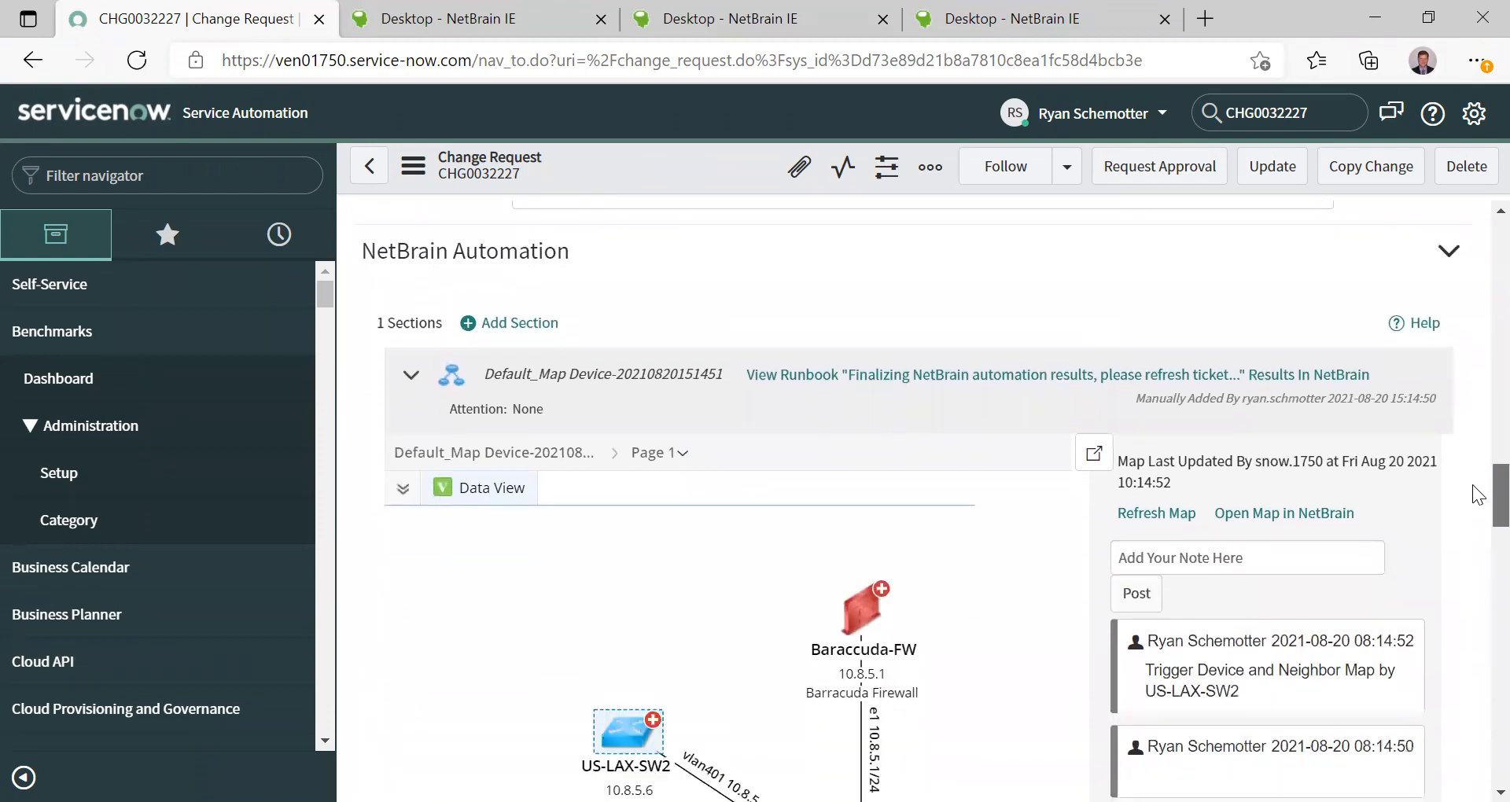
scroll(1478, 495, down, 6)
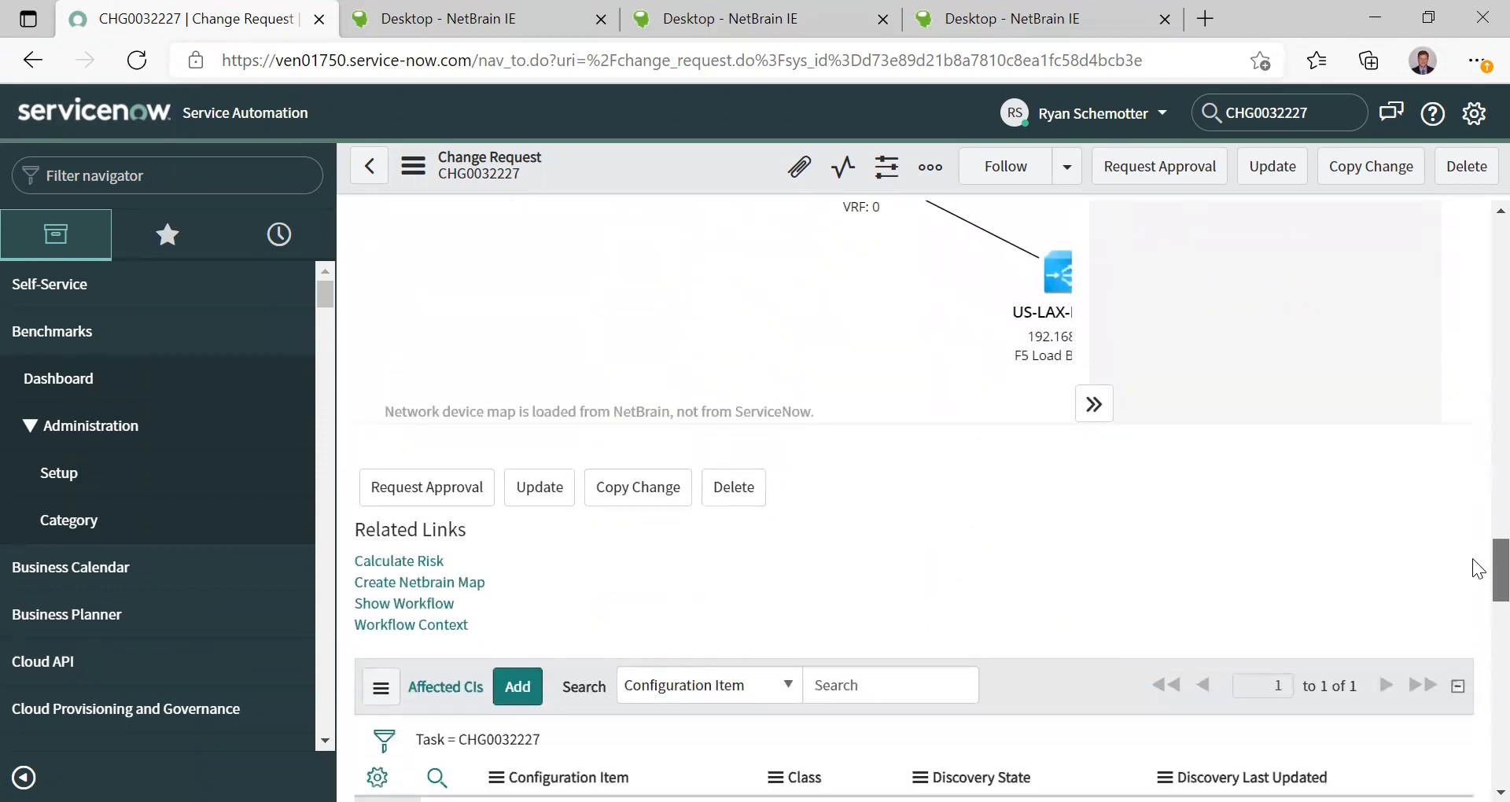
click(450, 582)
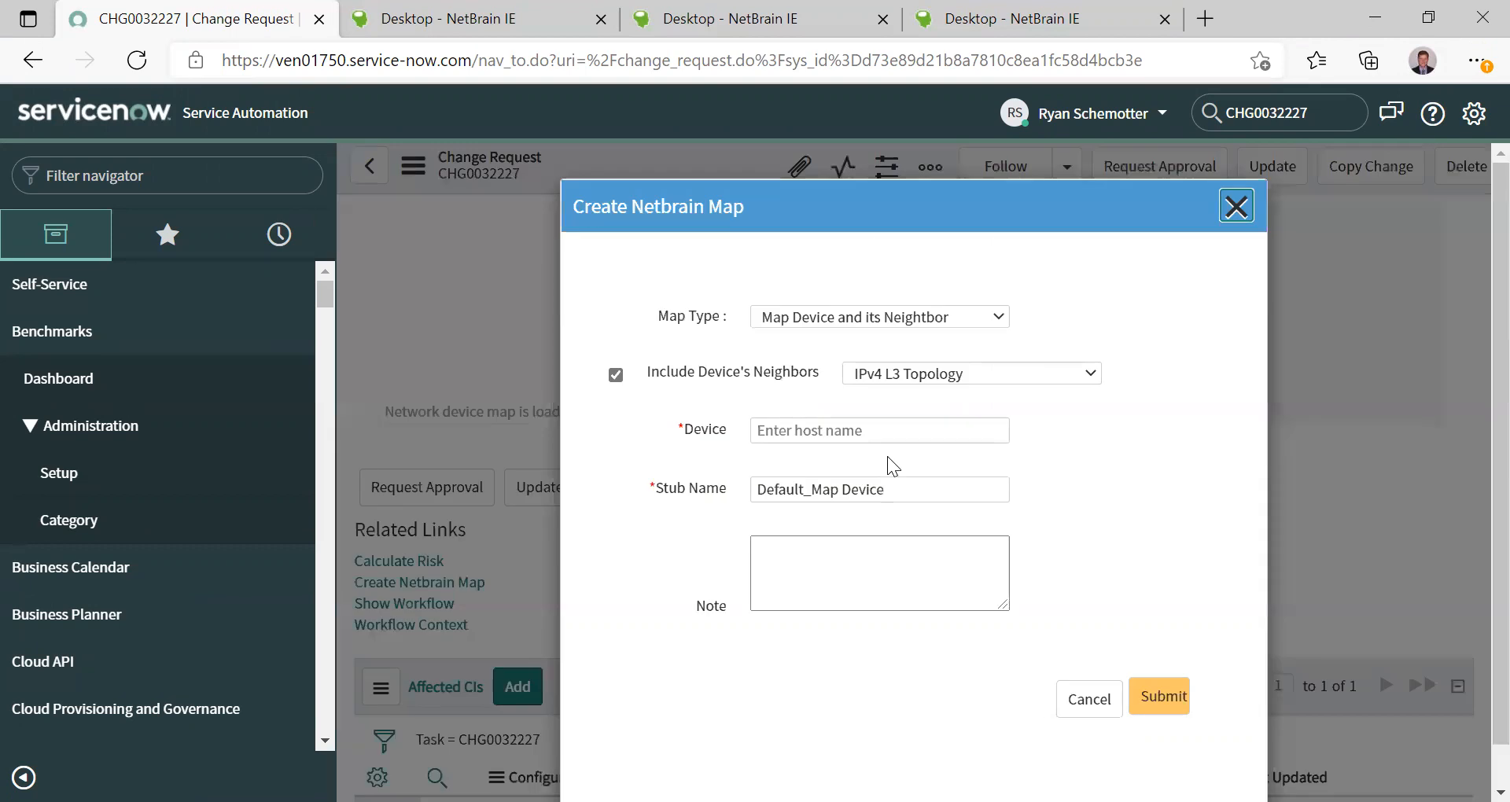
click(1084, 700)
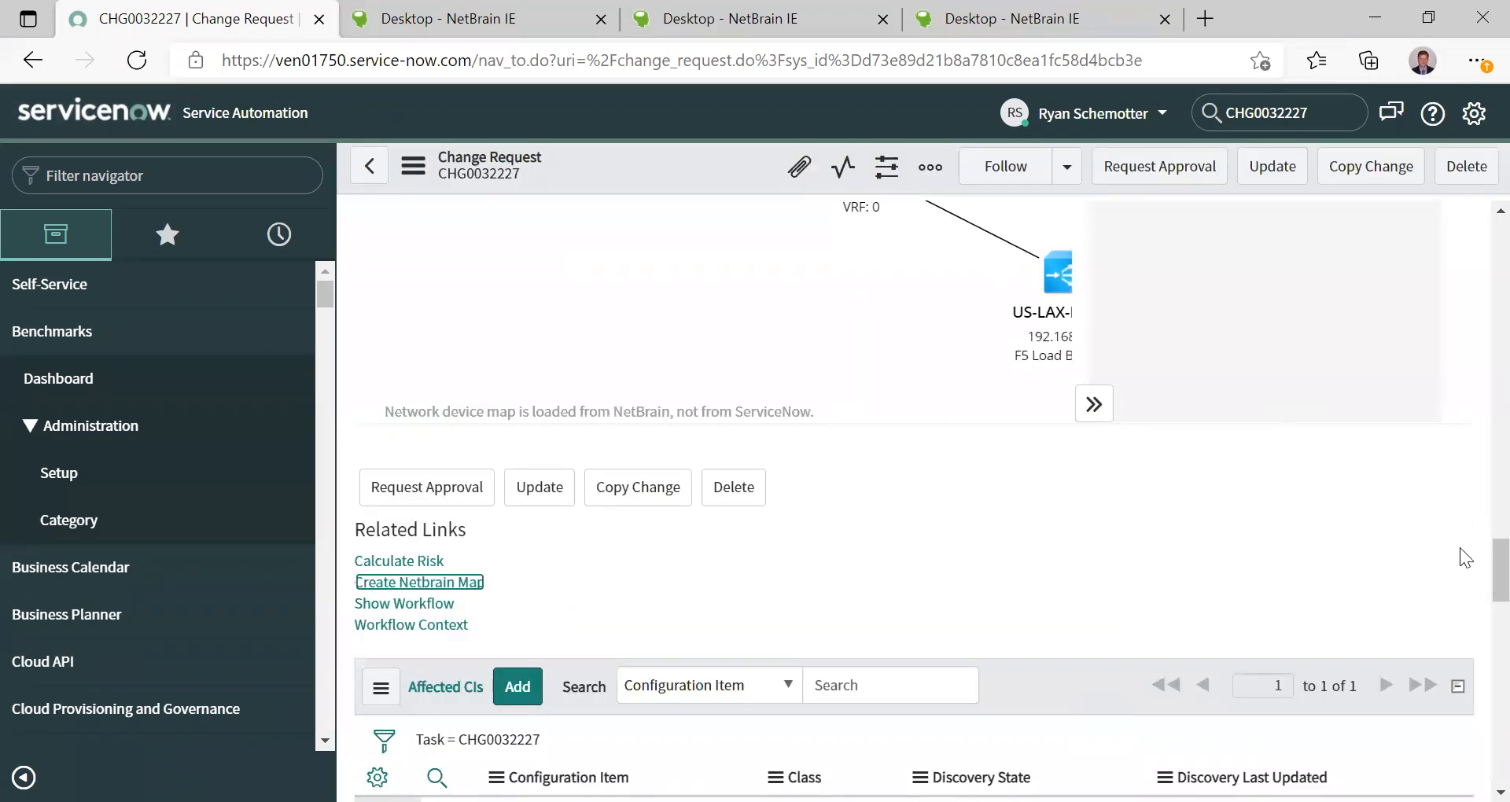
Step: Inspect the embedded US-LAX-SW2 neighbor map with its notes, and the change request's Affected CIs list
scroll(1473, 586, up, 5)
scroll(1478, 507, up, 2)
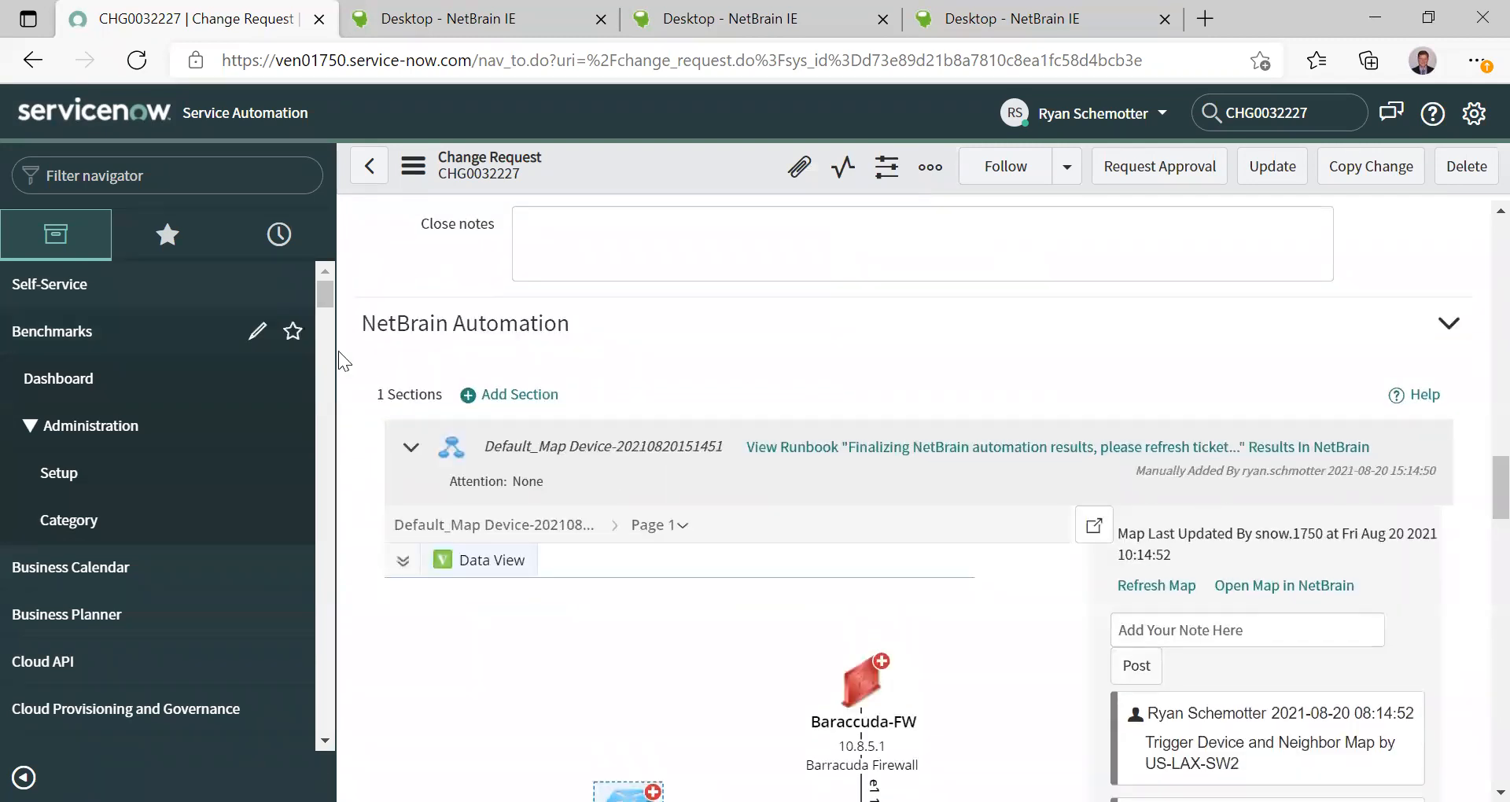
mouse_move(1283, 464)
scroll(1476, 497, down, 1)
scroll(1478, 497, down, 3)
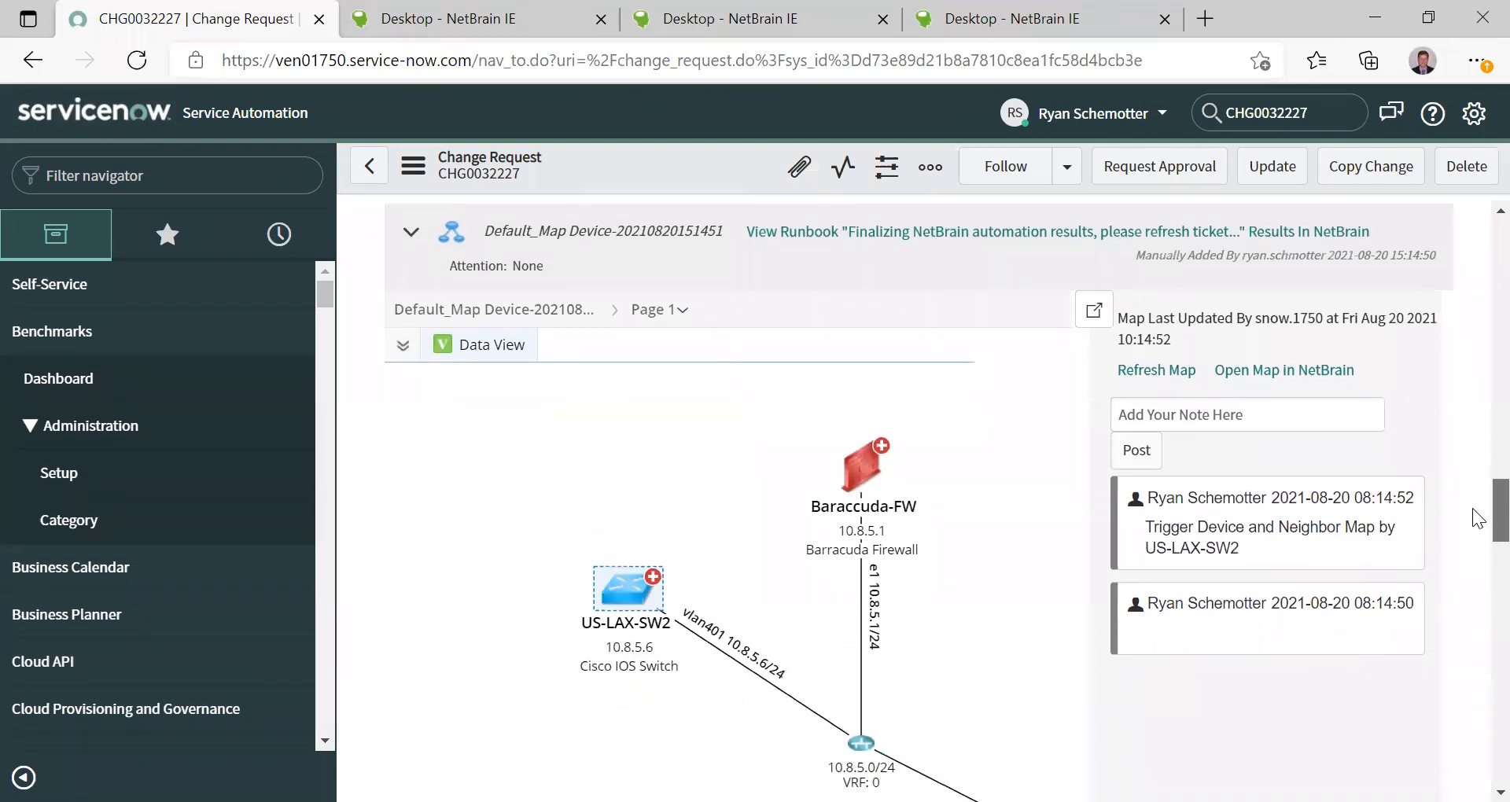
scroll(1478, 518, down, 1)
scroll(1478, 523, down, 1)
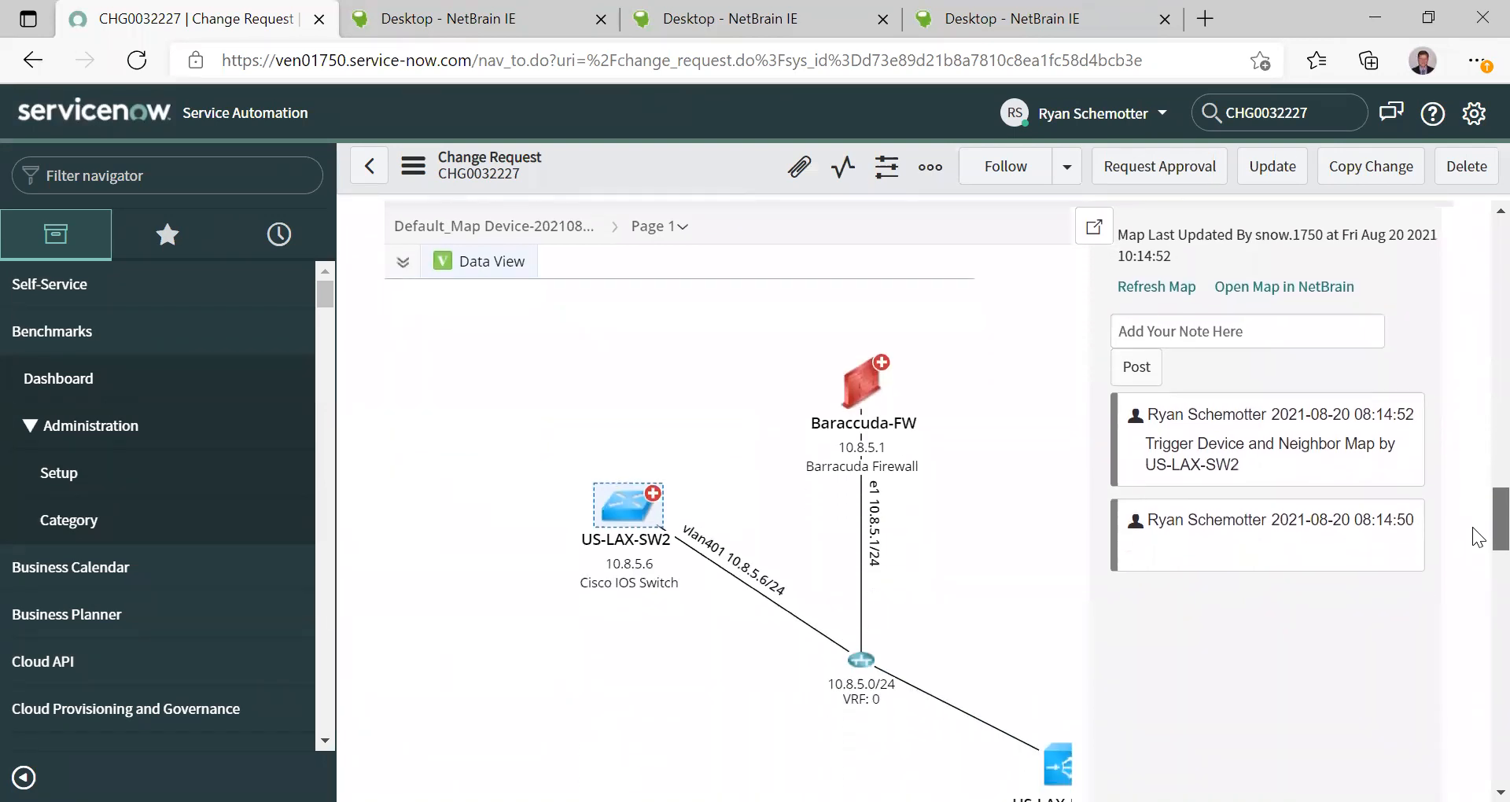
scroll(1478, 550, down, 6)
scroll(1478, 576, down, 4)
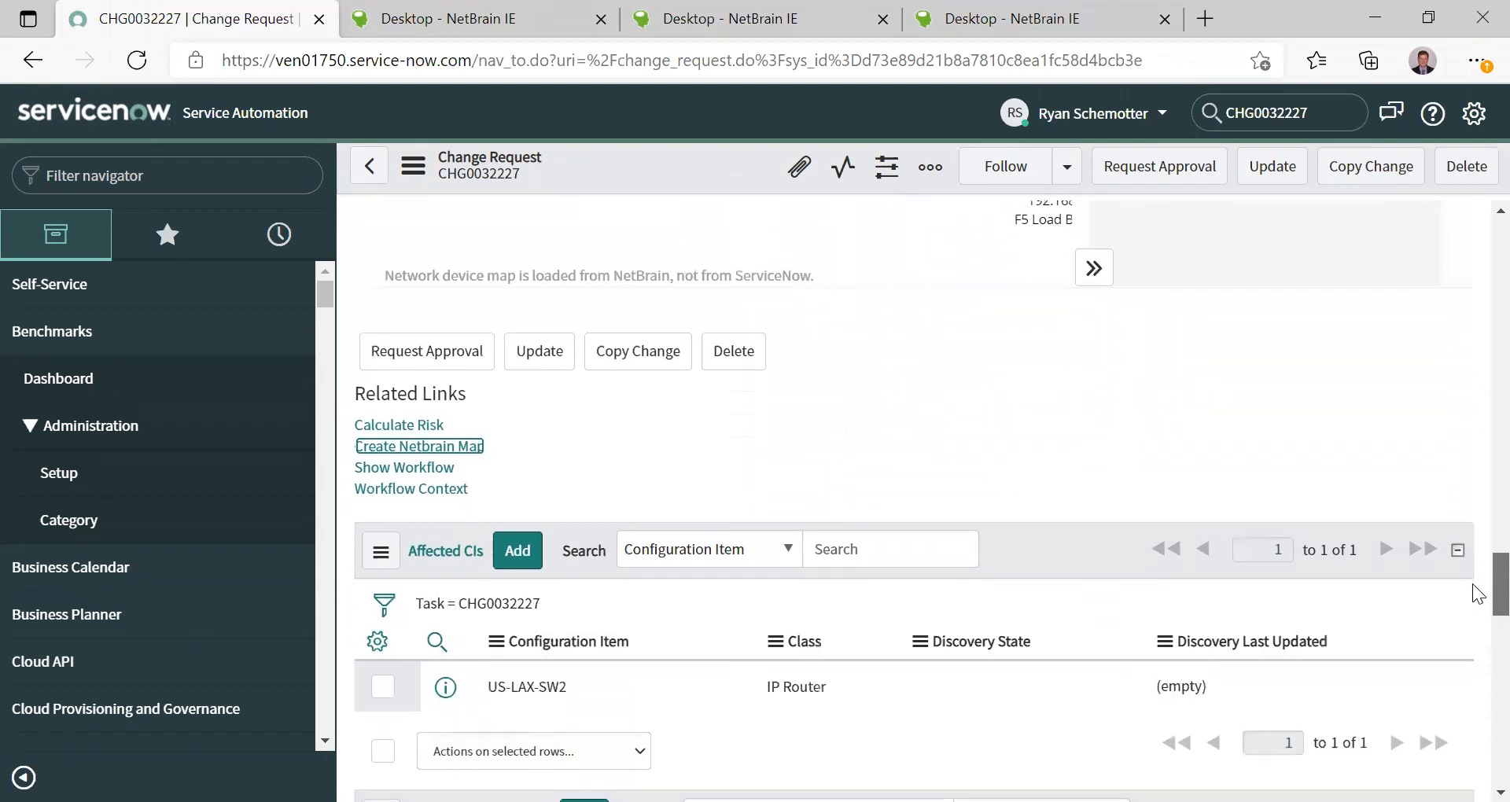
scroll(1479, 601, down, 1)
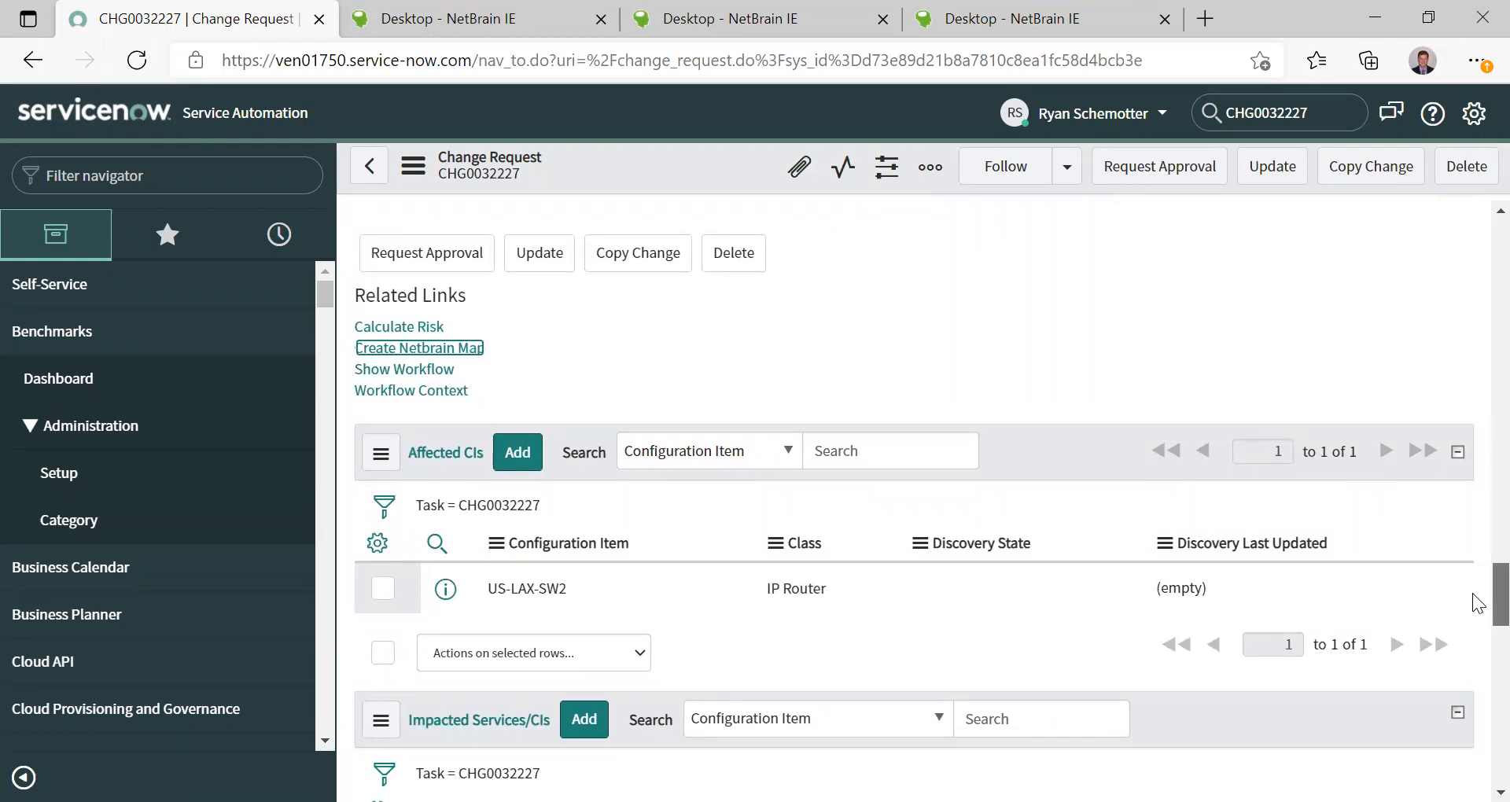
scroll(1478, 602, down, 4)
scroll(1478, 601, up, 4)
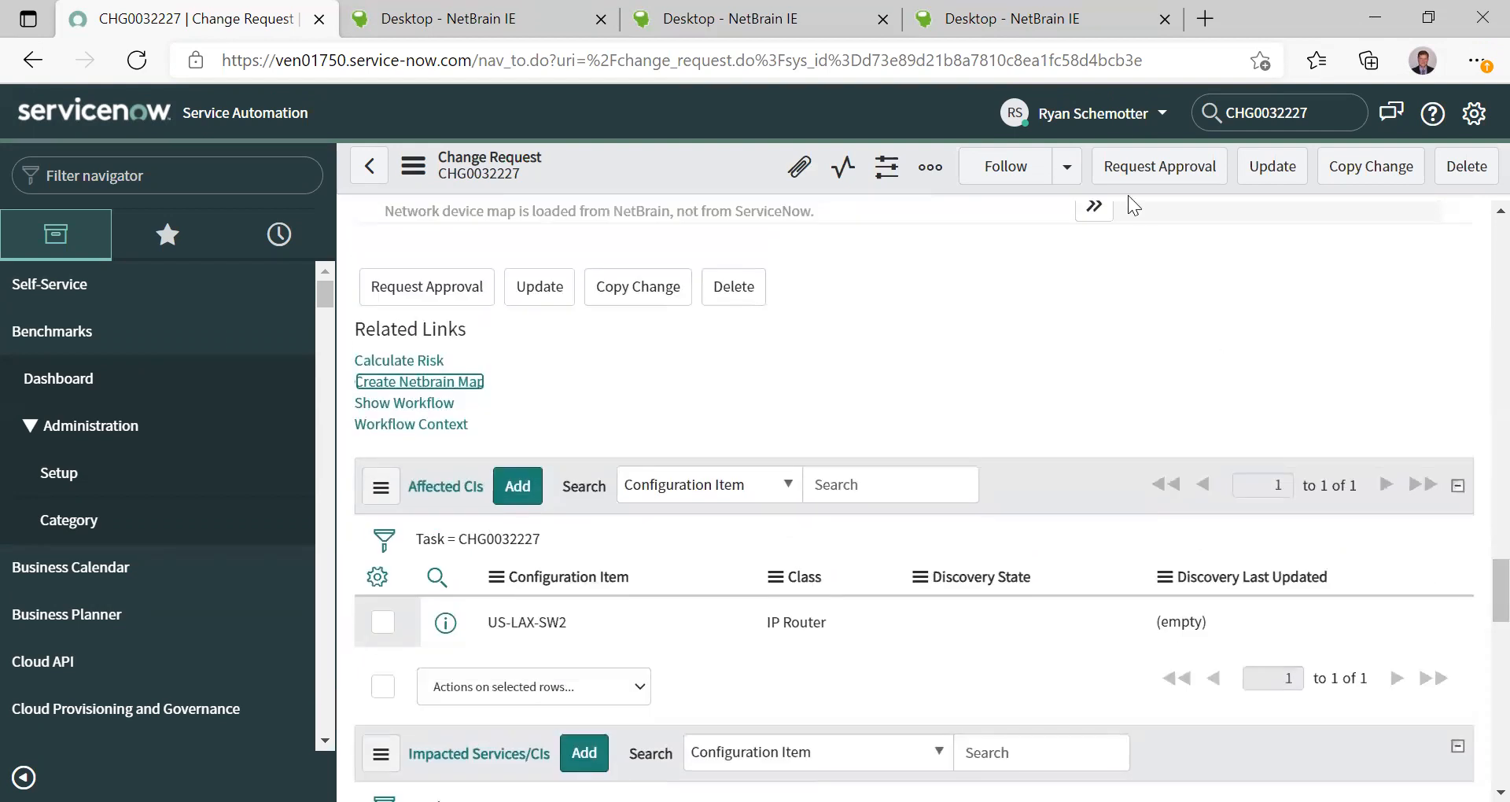
Step: Switch to NetBrain to view the change aux port runbook's ServiceNow ticket trigger, and return to the ServiceNow change request
click(694, 38)
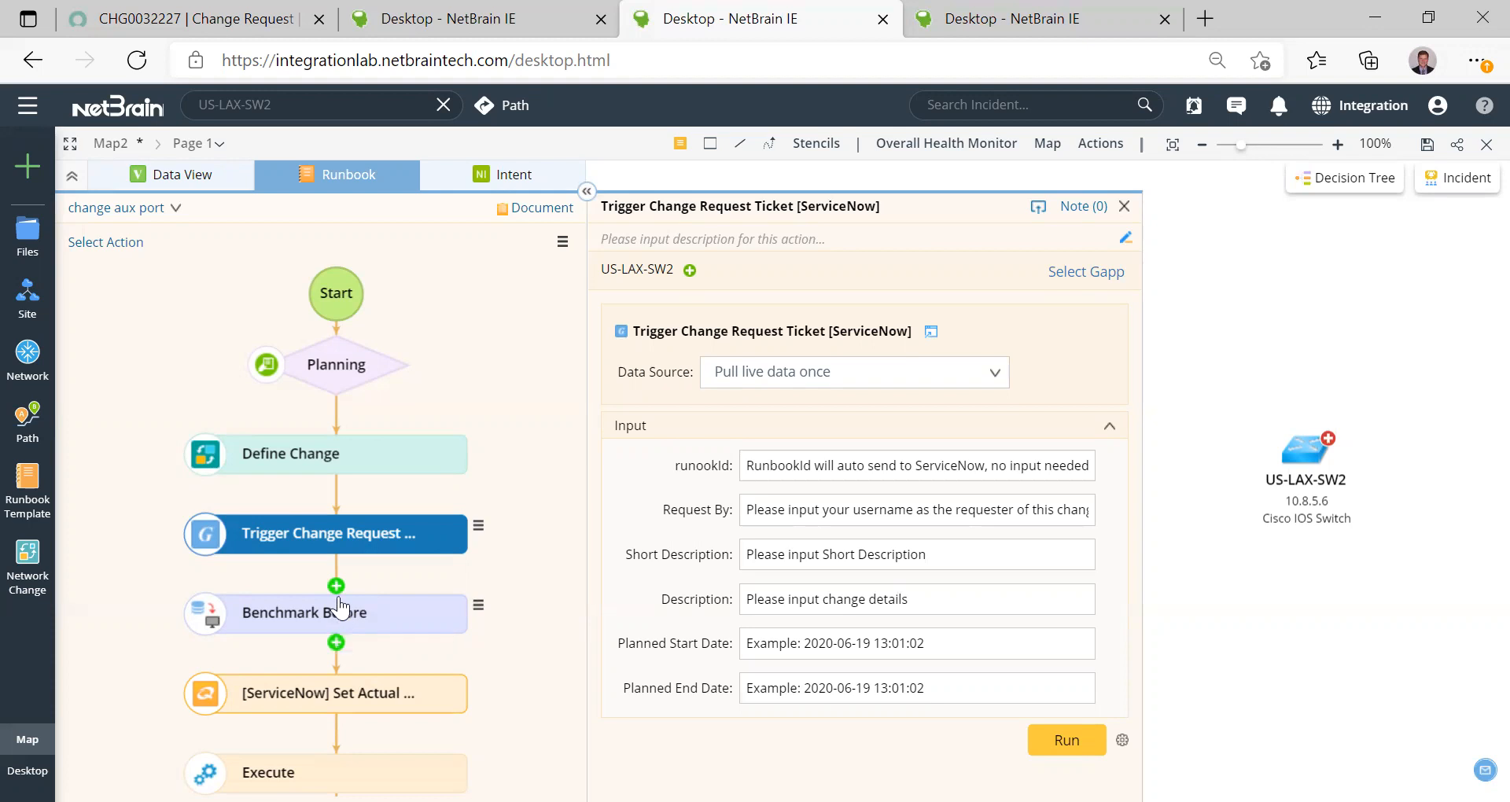
click(259, 19)
Step: Set the change request's assignment group to US-LAX-SW2
scroll(1474, 271, up, 15)
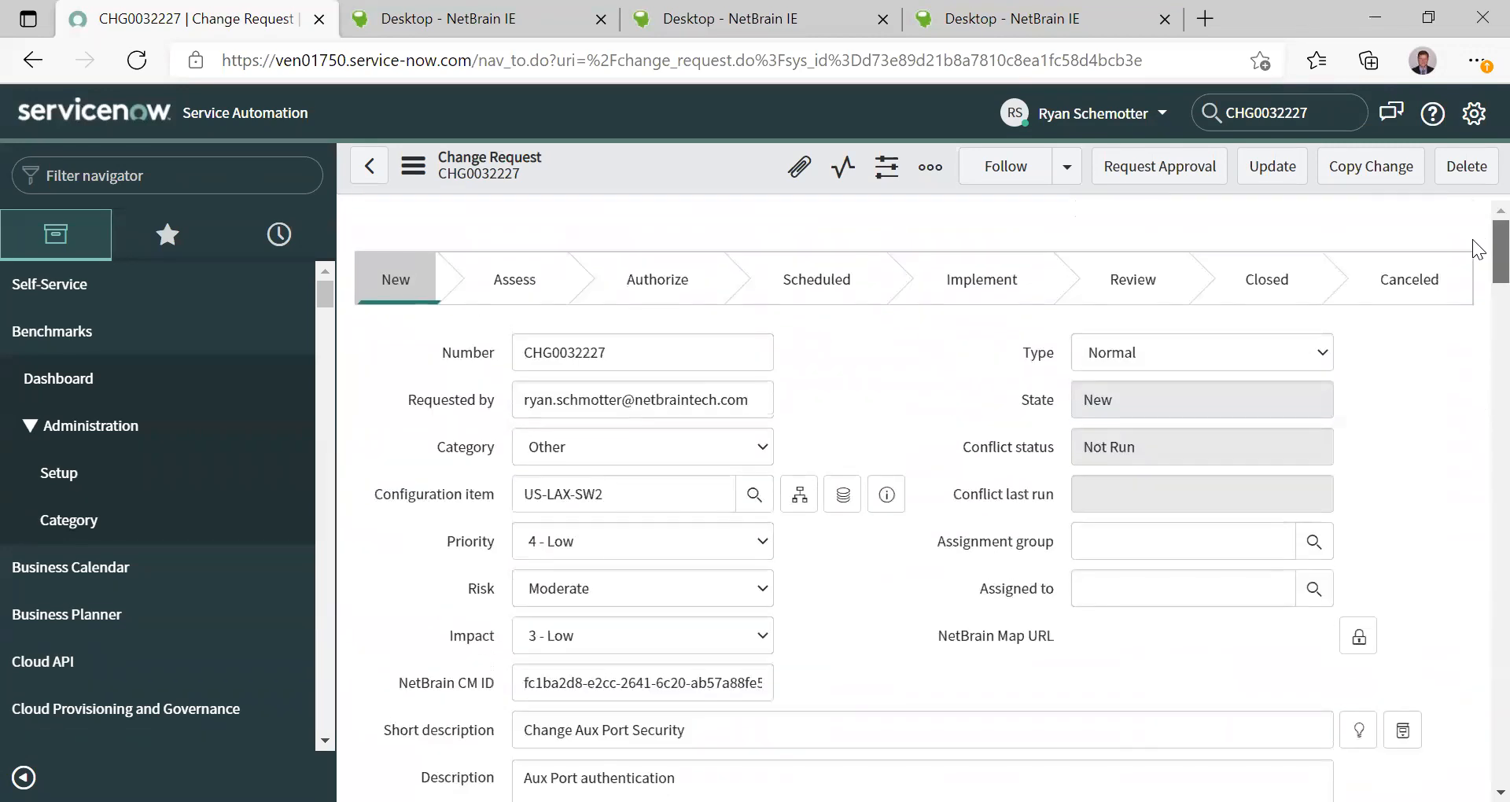
scroll(1473, 255, down, 1)
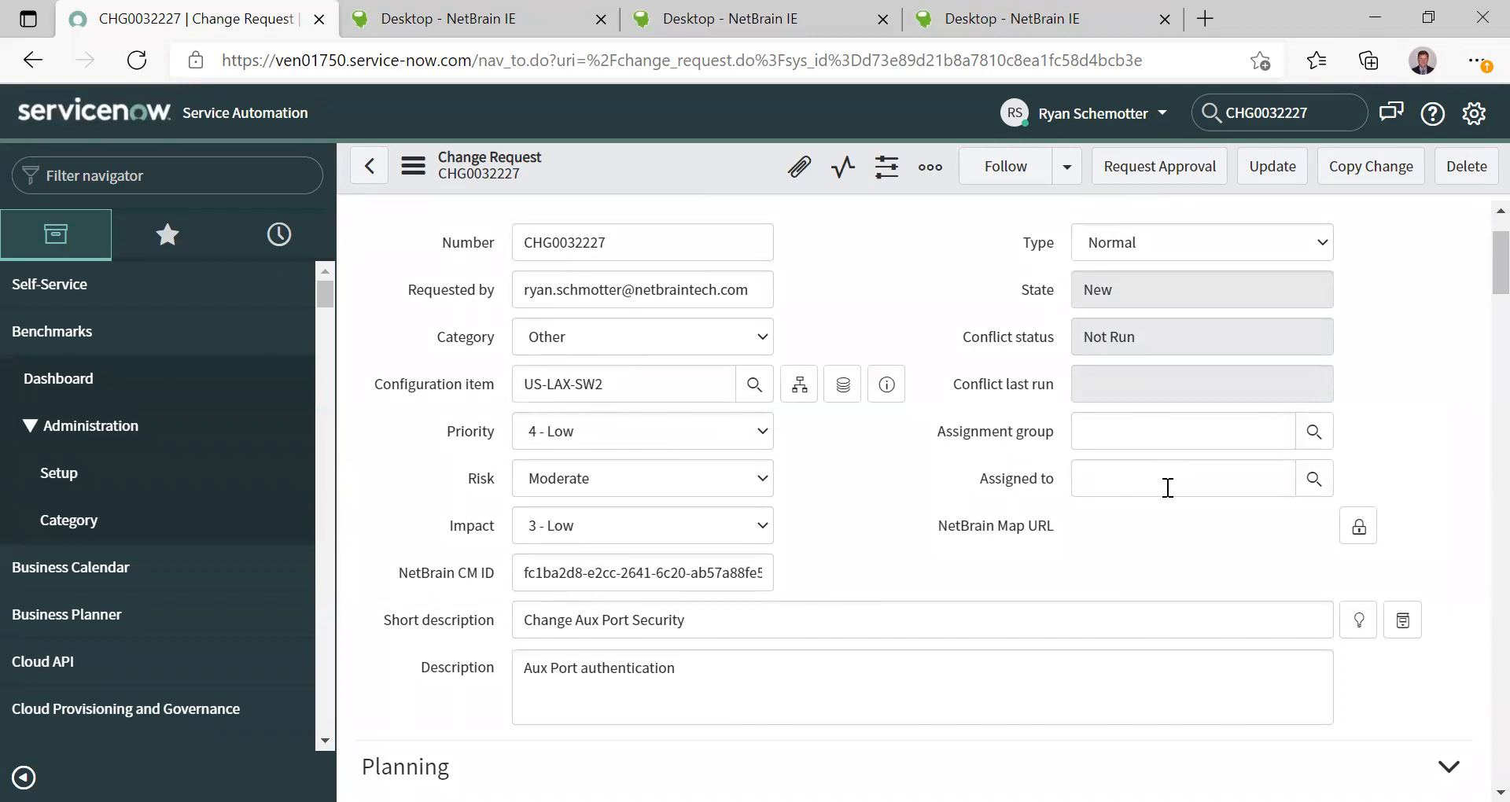
click(1214, 436)
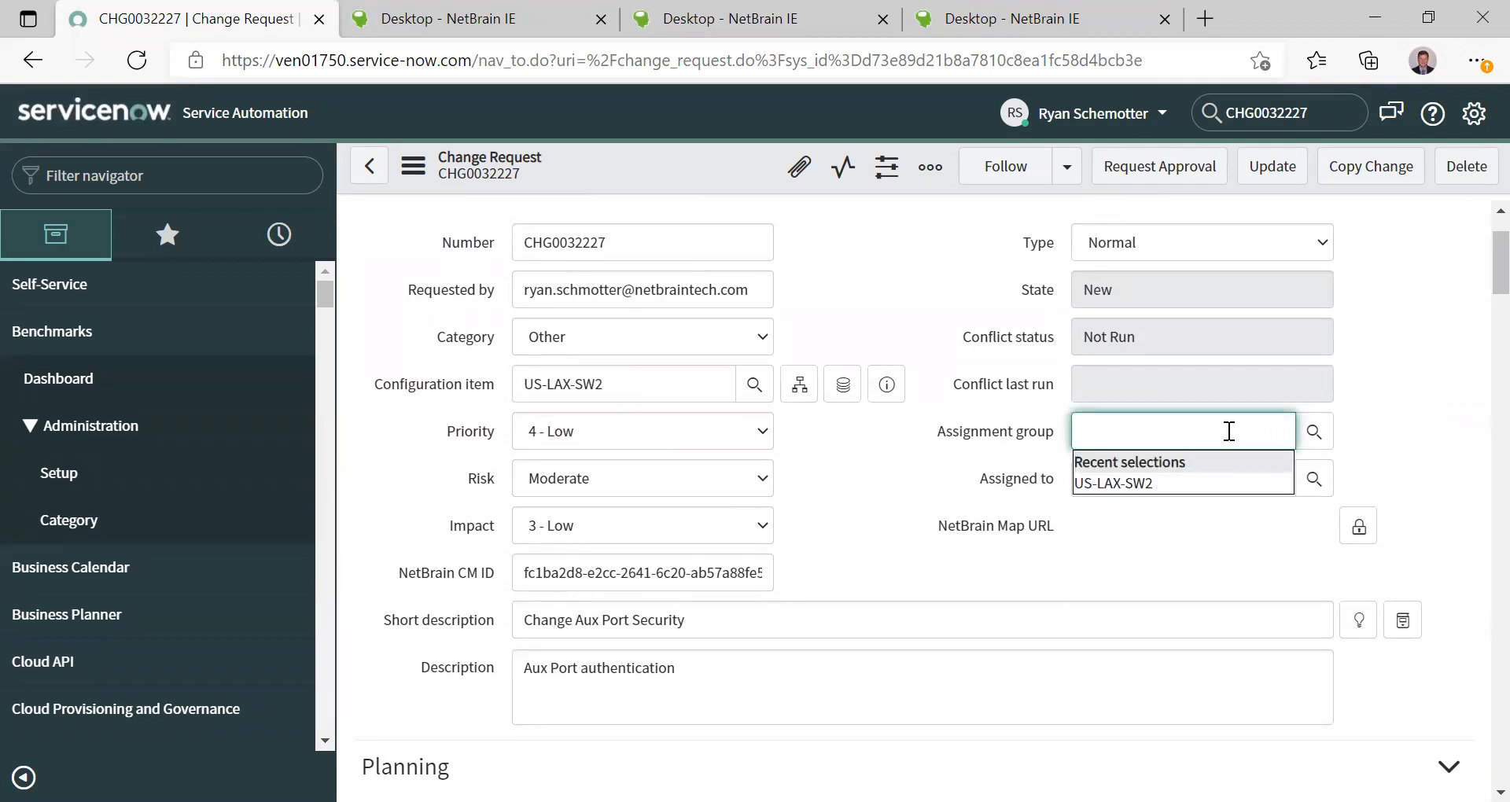
click(1313, 433)
click(1313, 432)
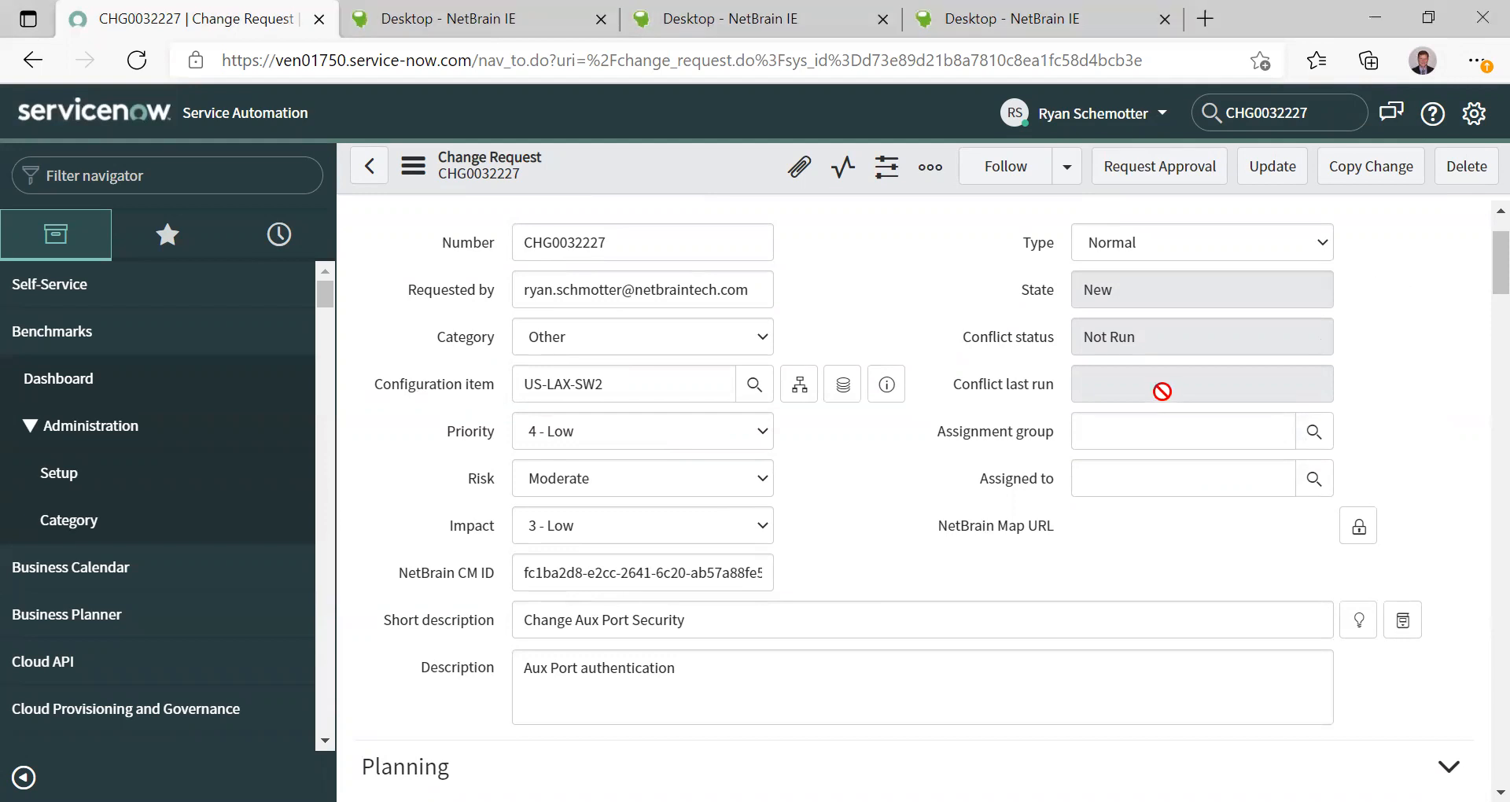
click(1105, 434)
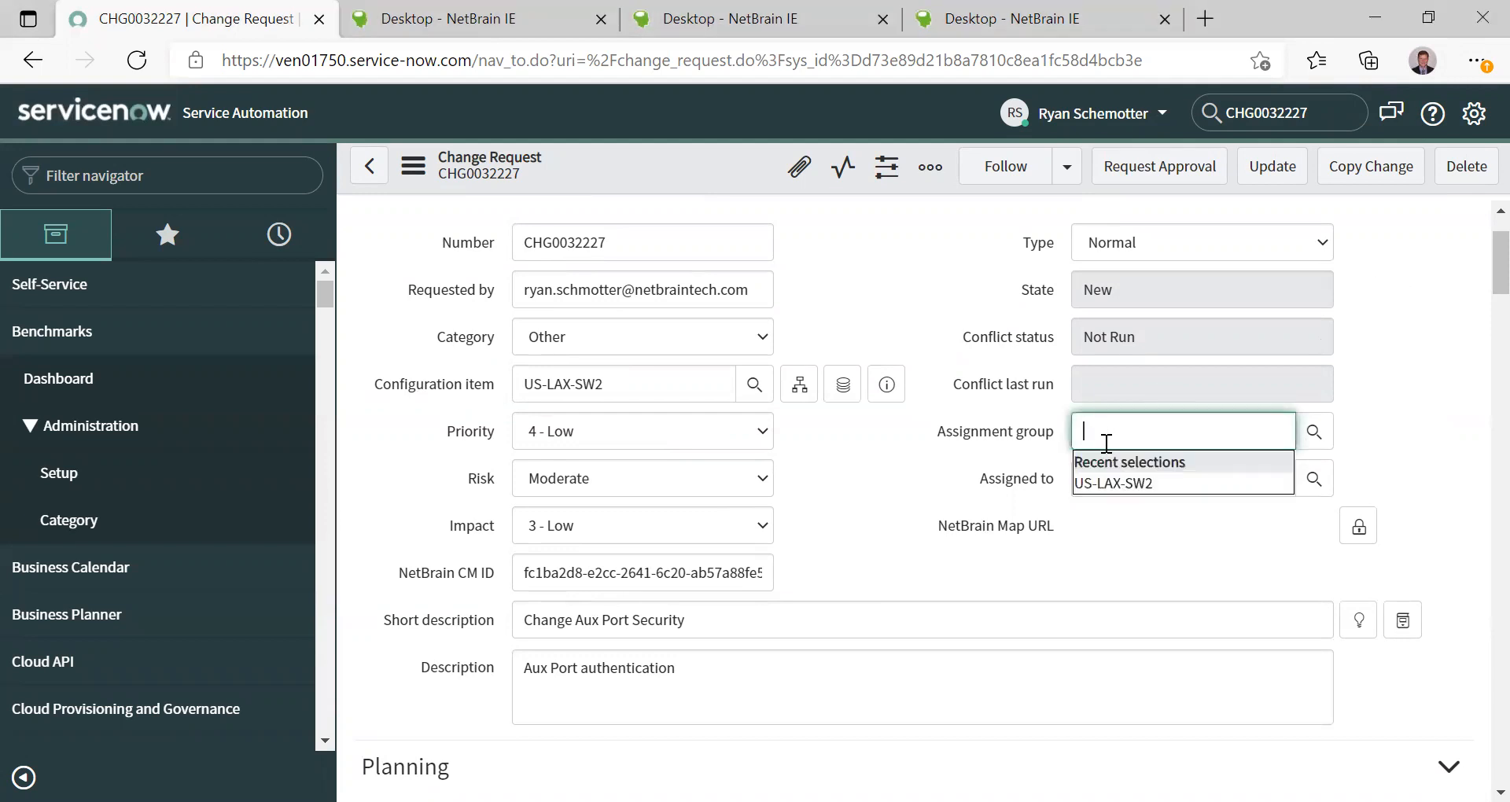
click(1109, 483)
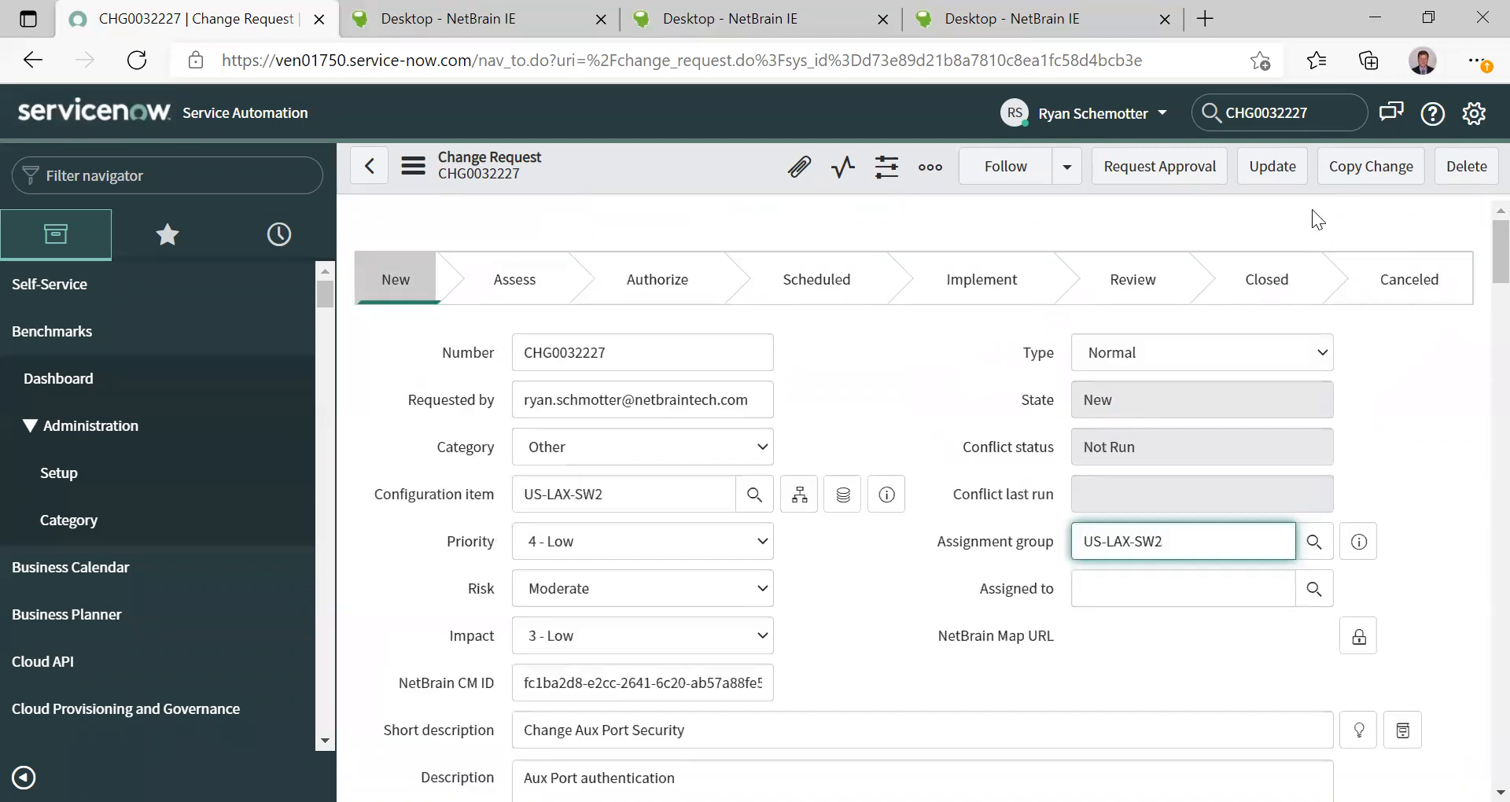
Step: Request approval for the change request and bring its Approvers list into view
click(1189, 175)
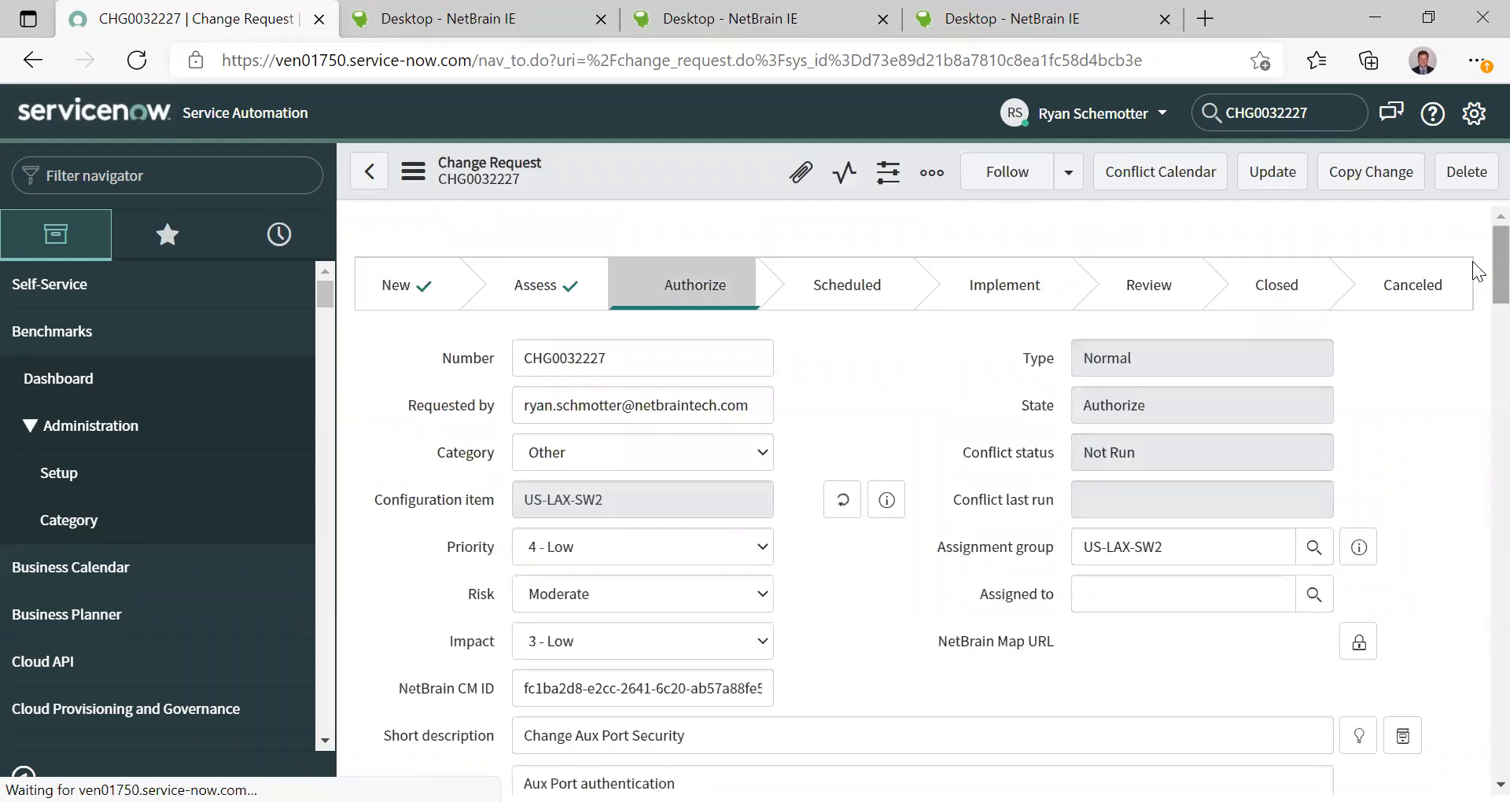
scroll(1477, 430, down, 20)
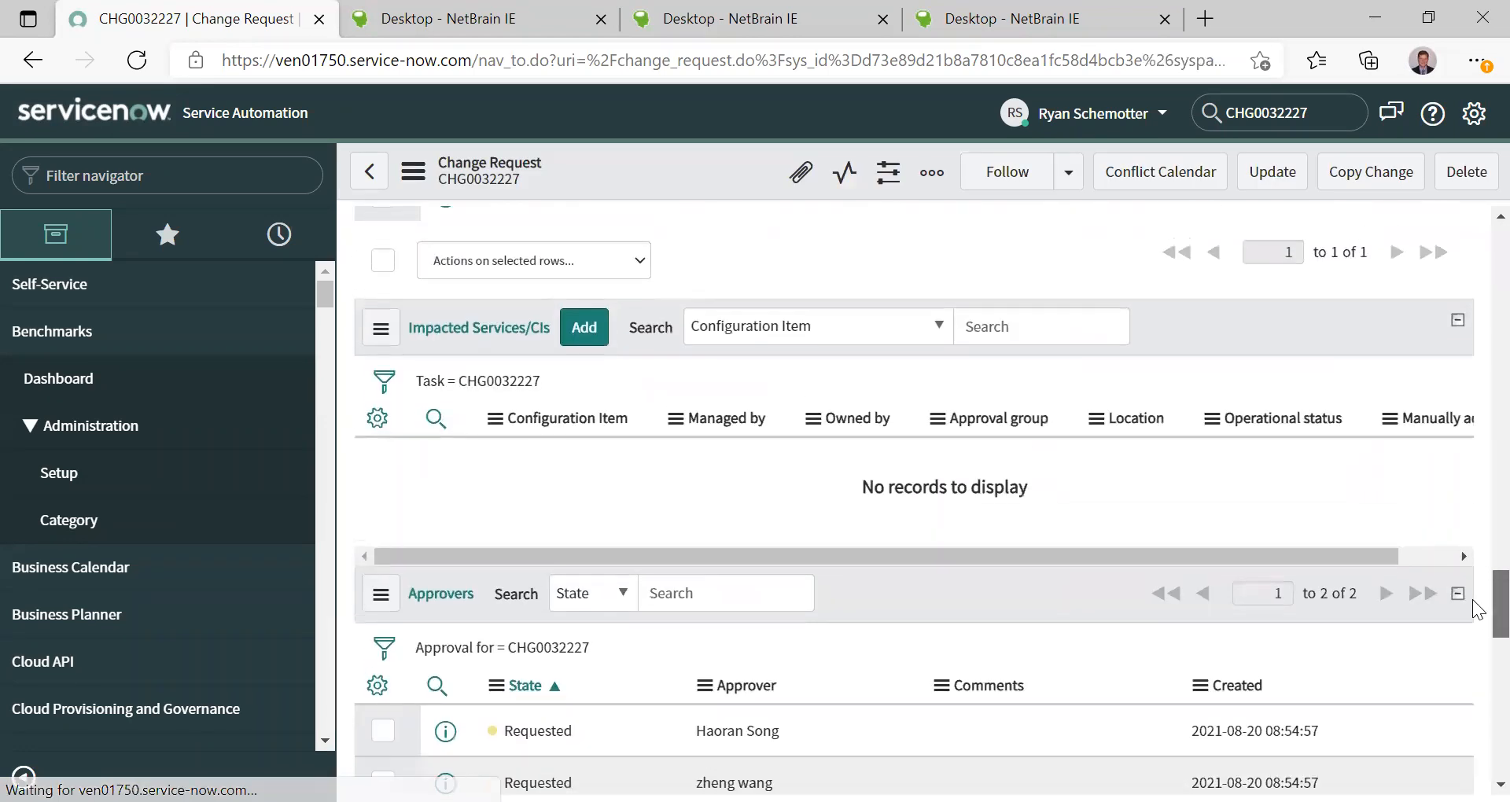
Step: Select both requested entries in the change request's Approvers list and approve them
scroll(1472, 598, up, 1)
scroll(1472, 612, down, 4)
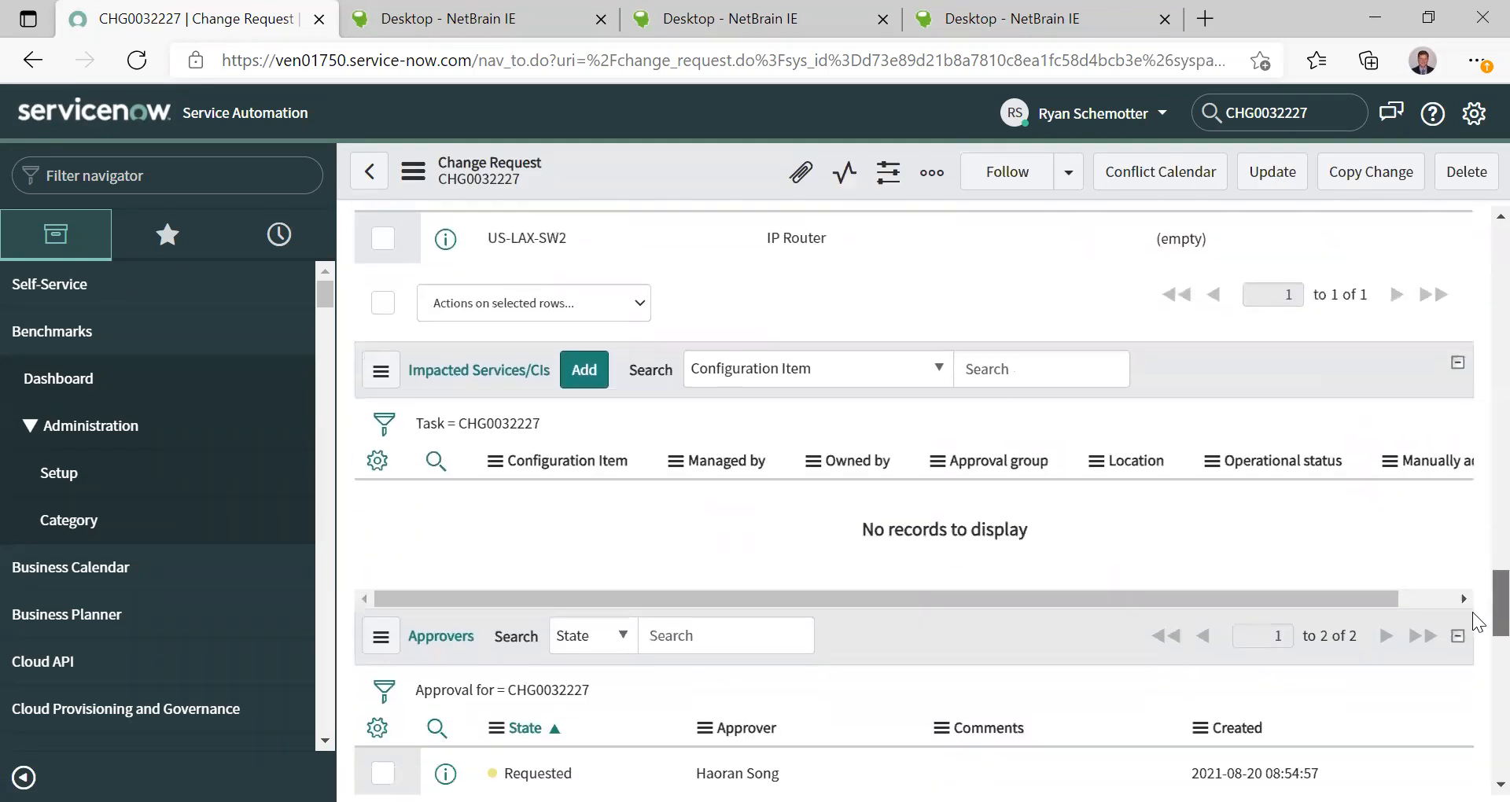
click(382, 647)
click(384, 699)
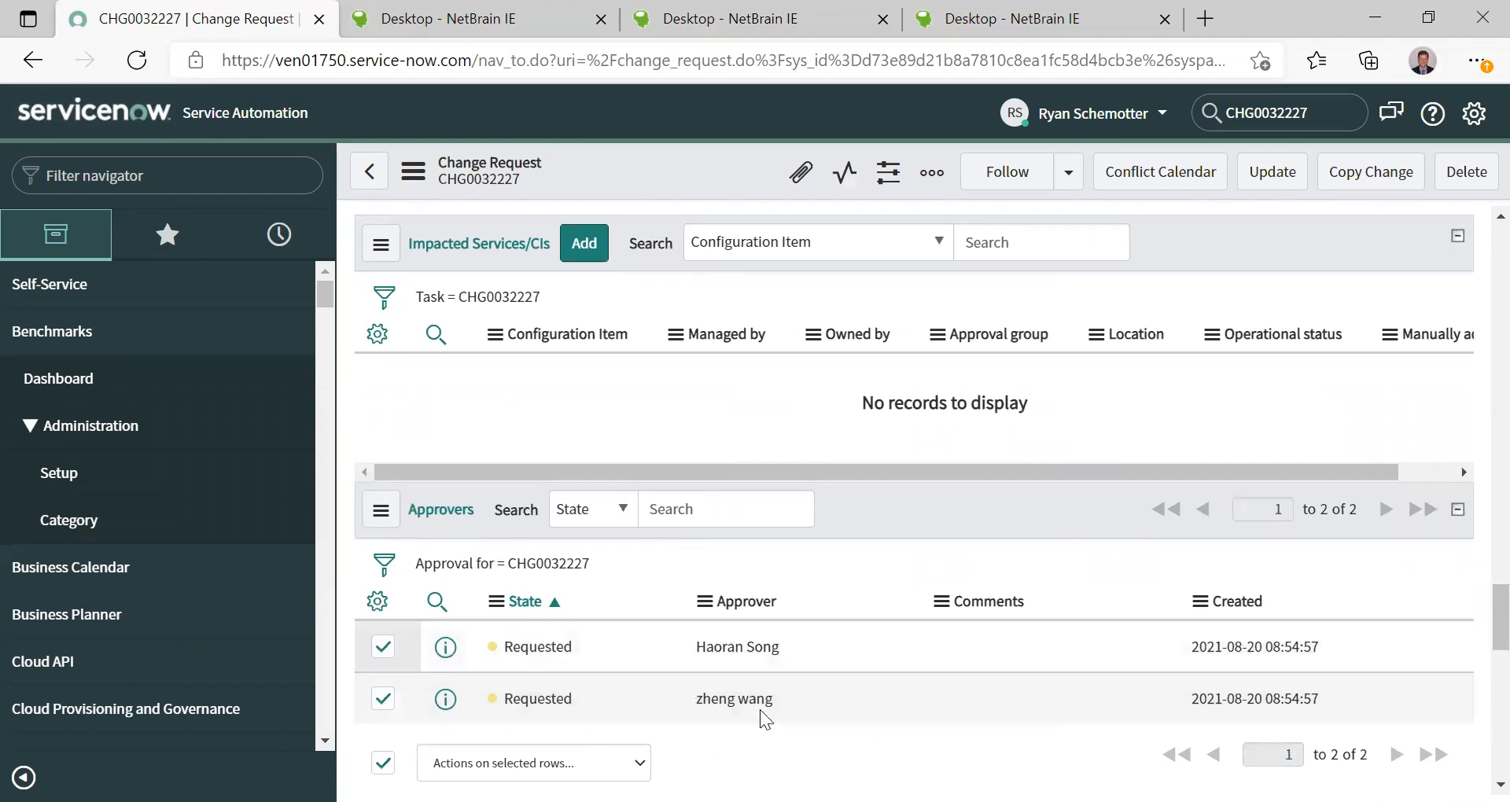
click(380, 512)
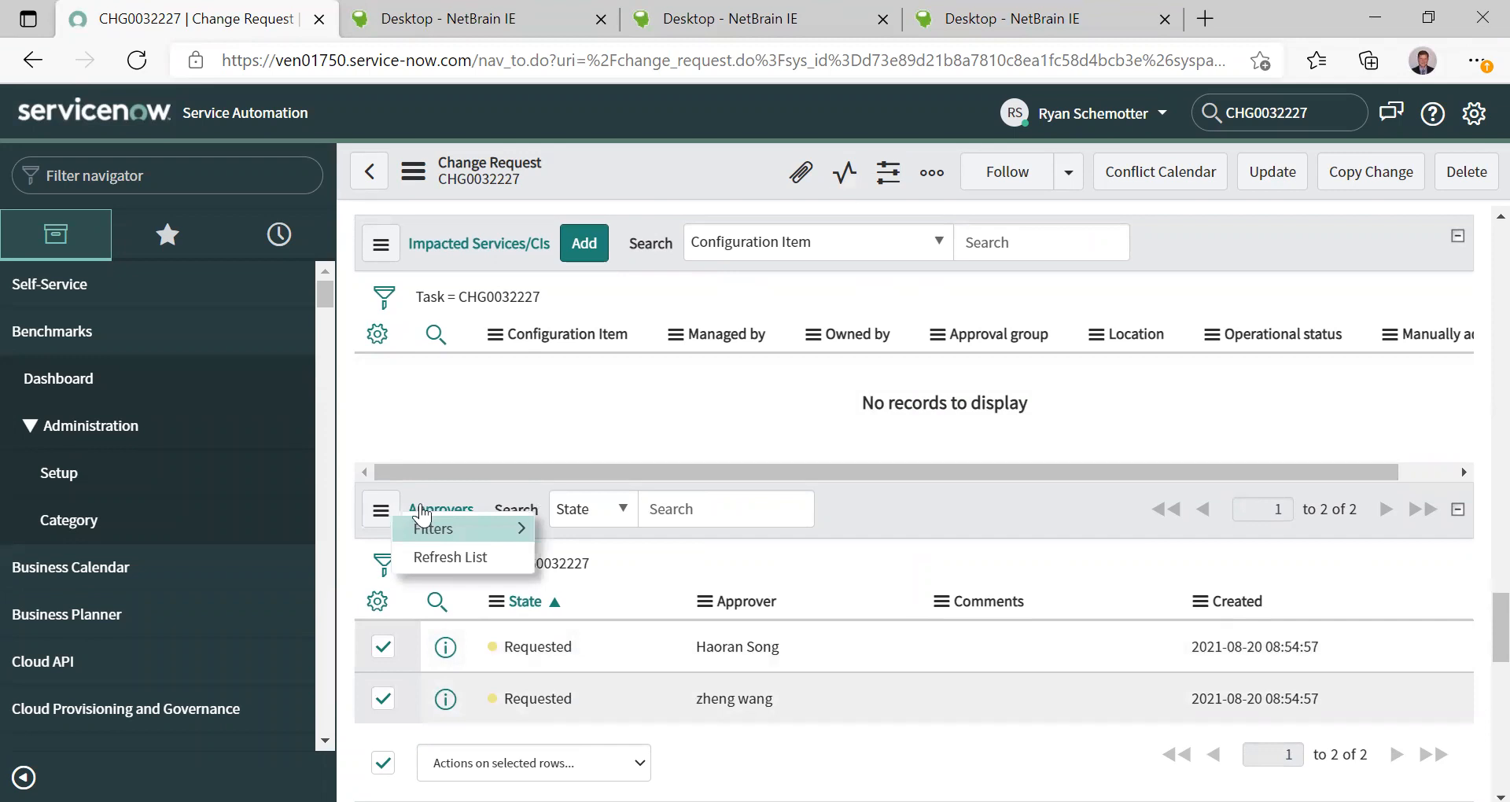
right_click(427, 500)
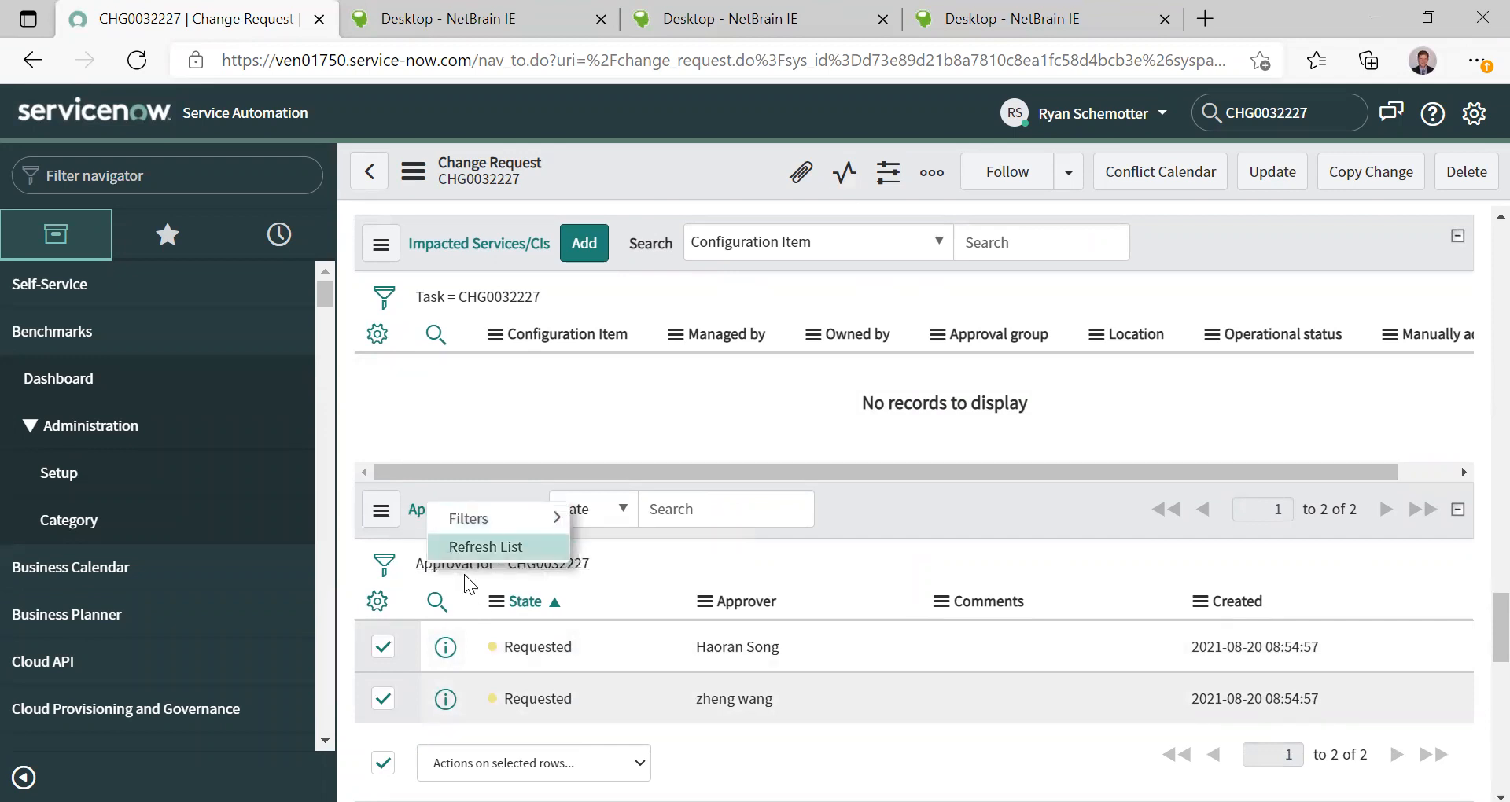
click(1056, 585)
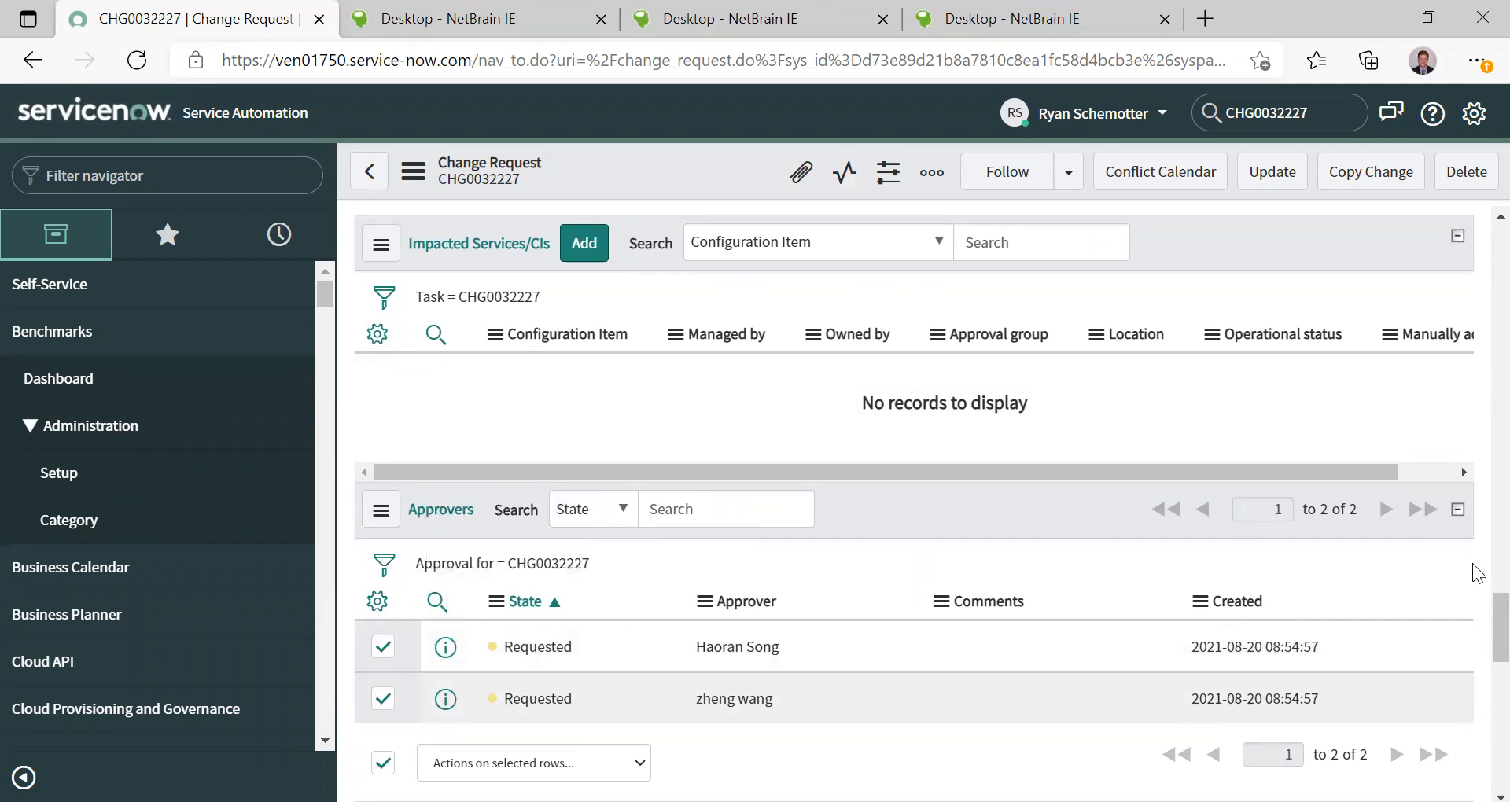
scroll(1476, 629, down, 1)
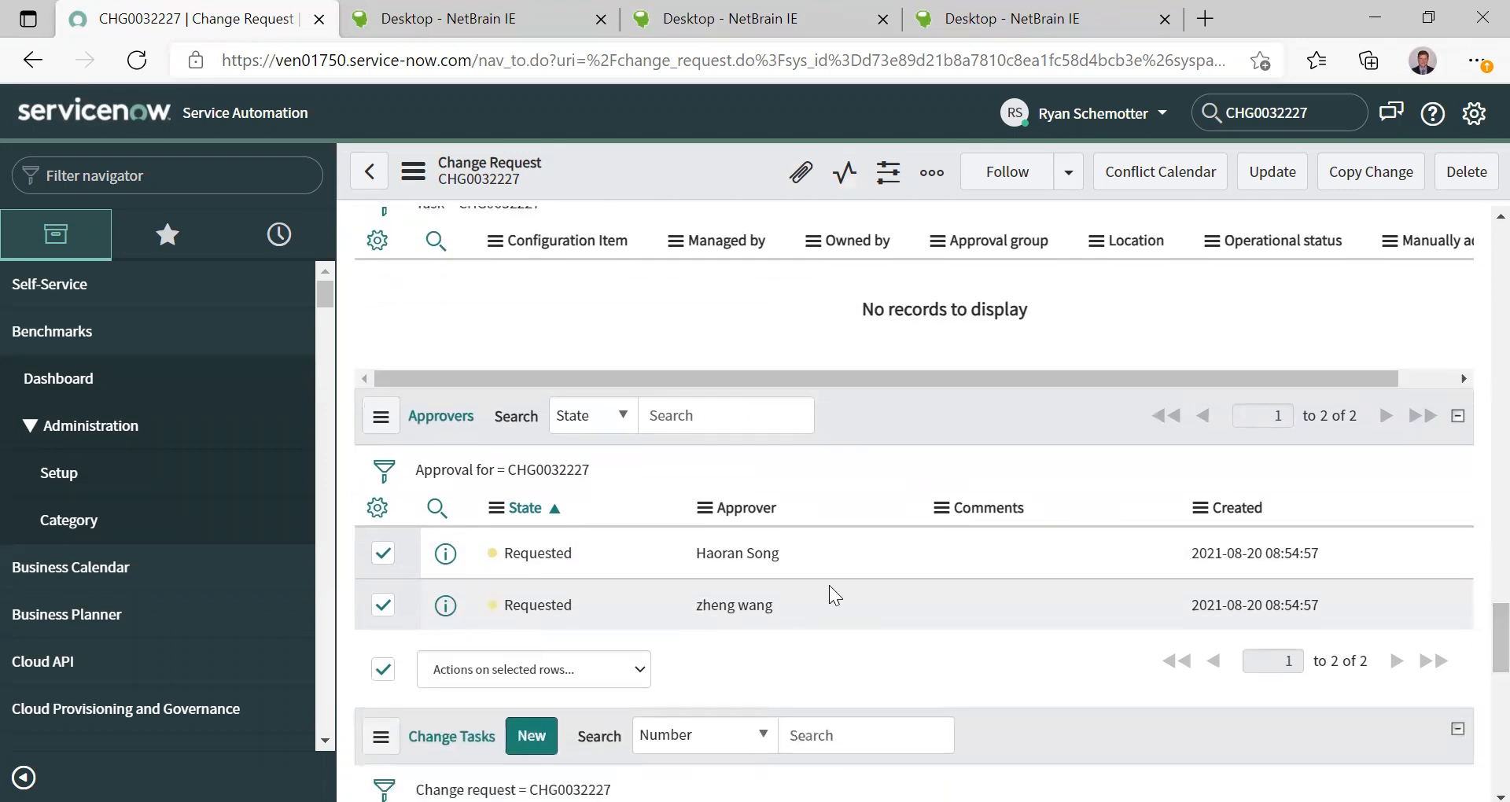
click(641, 671)
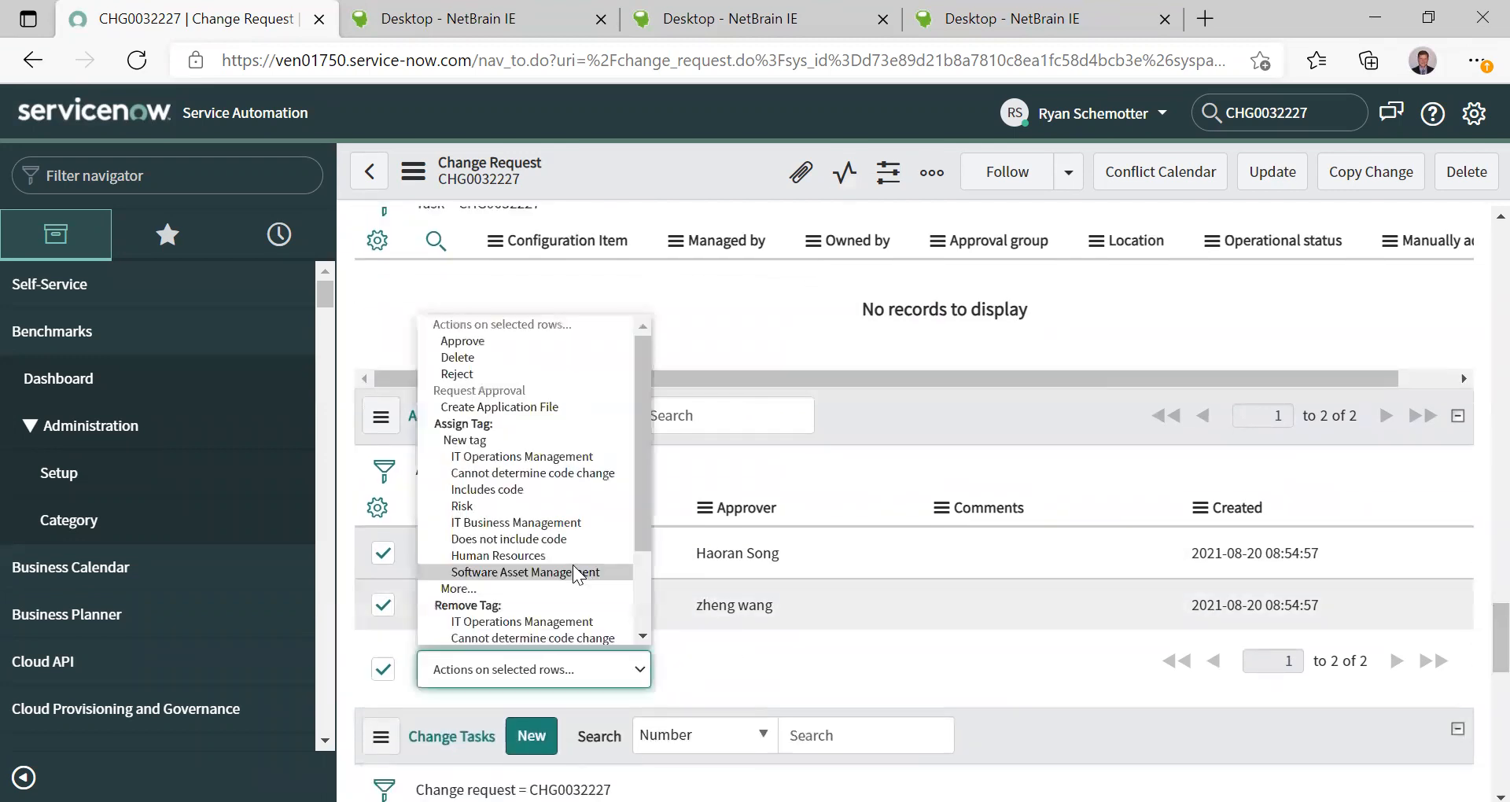
click(525, 346)
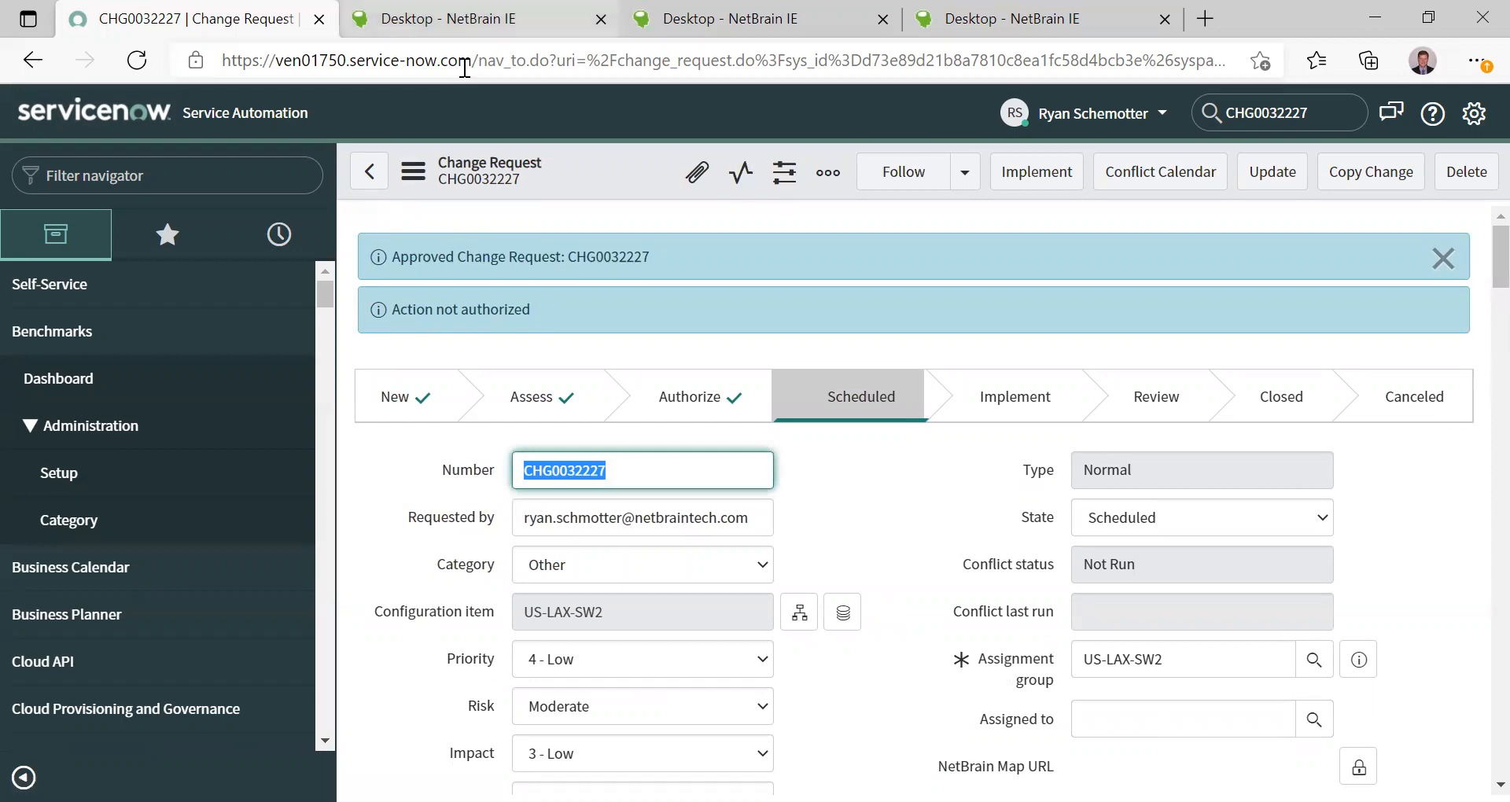
Step: Switch to NetBrain and examine the approval status and its history in the Change-AuxPort runbook
click(440, 19)
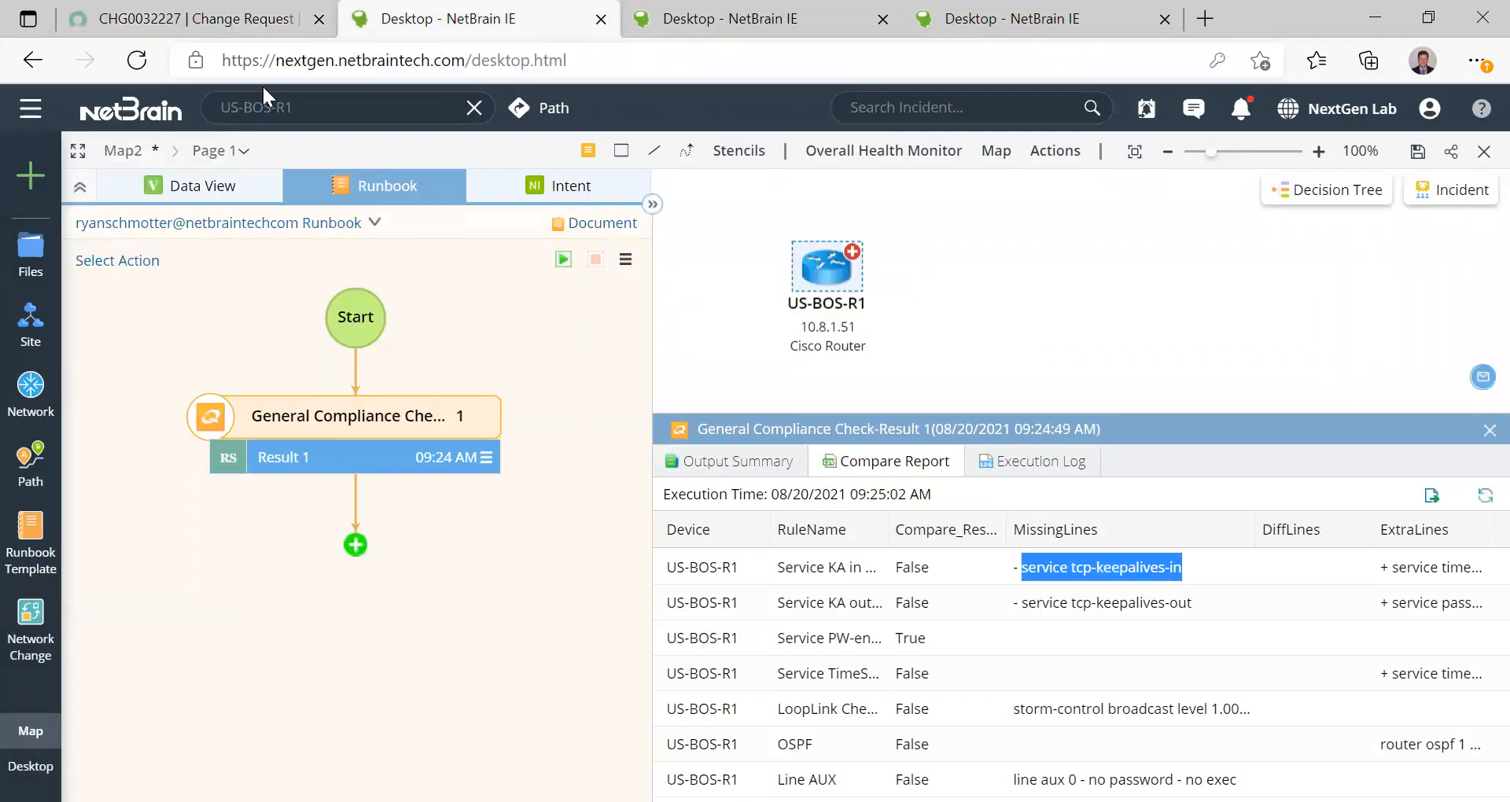
click(657, 47)
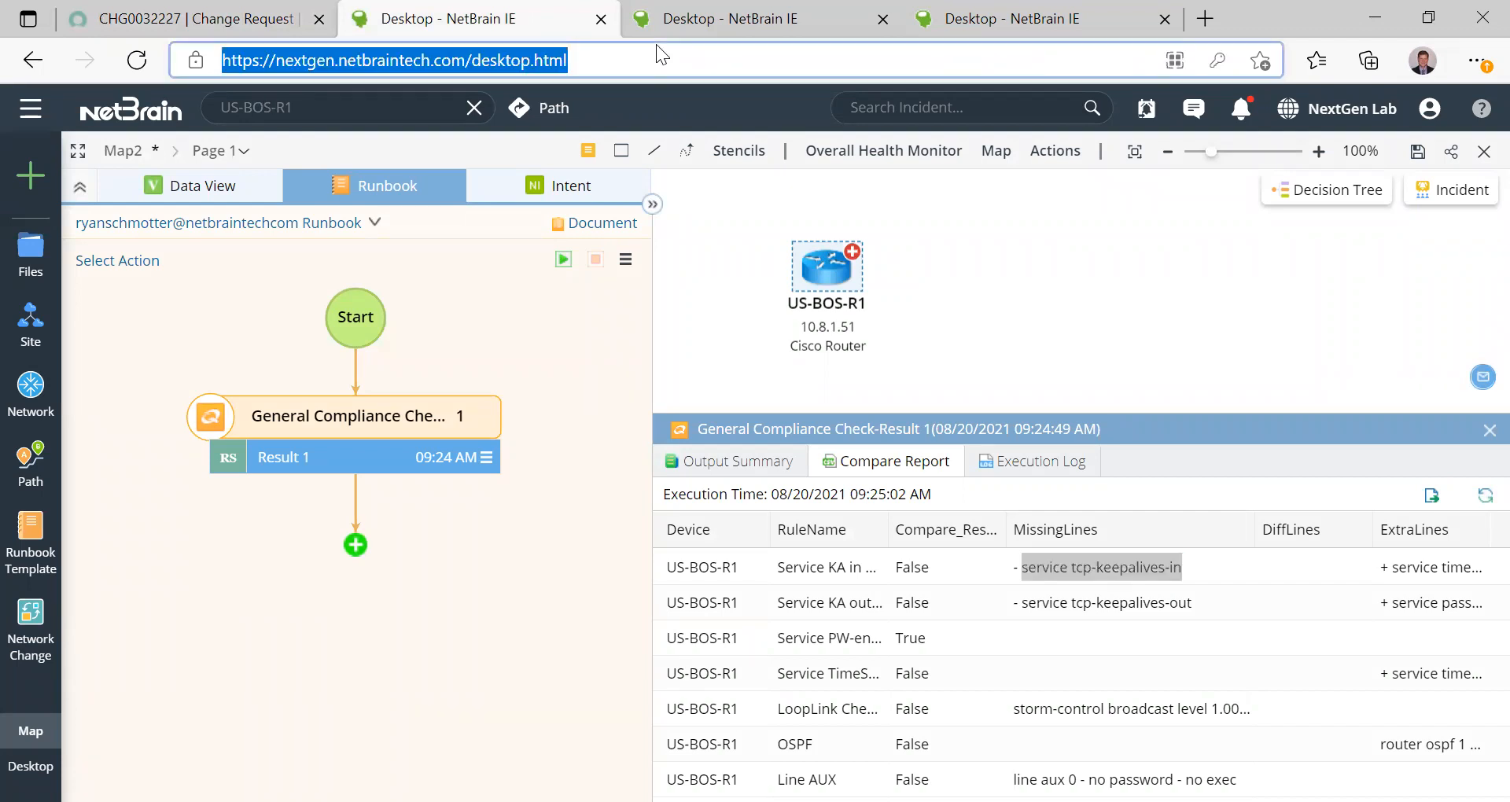
click(662, 36)
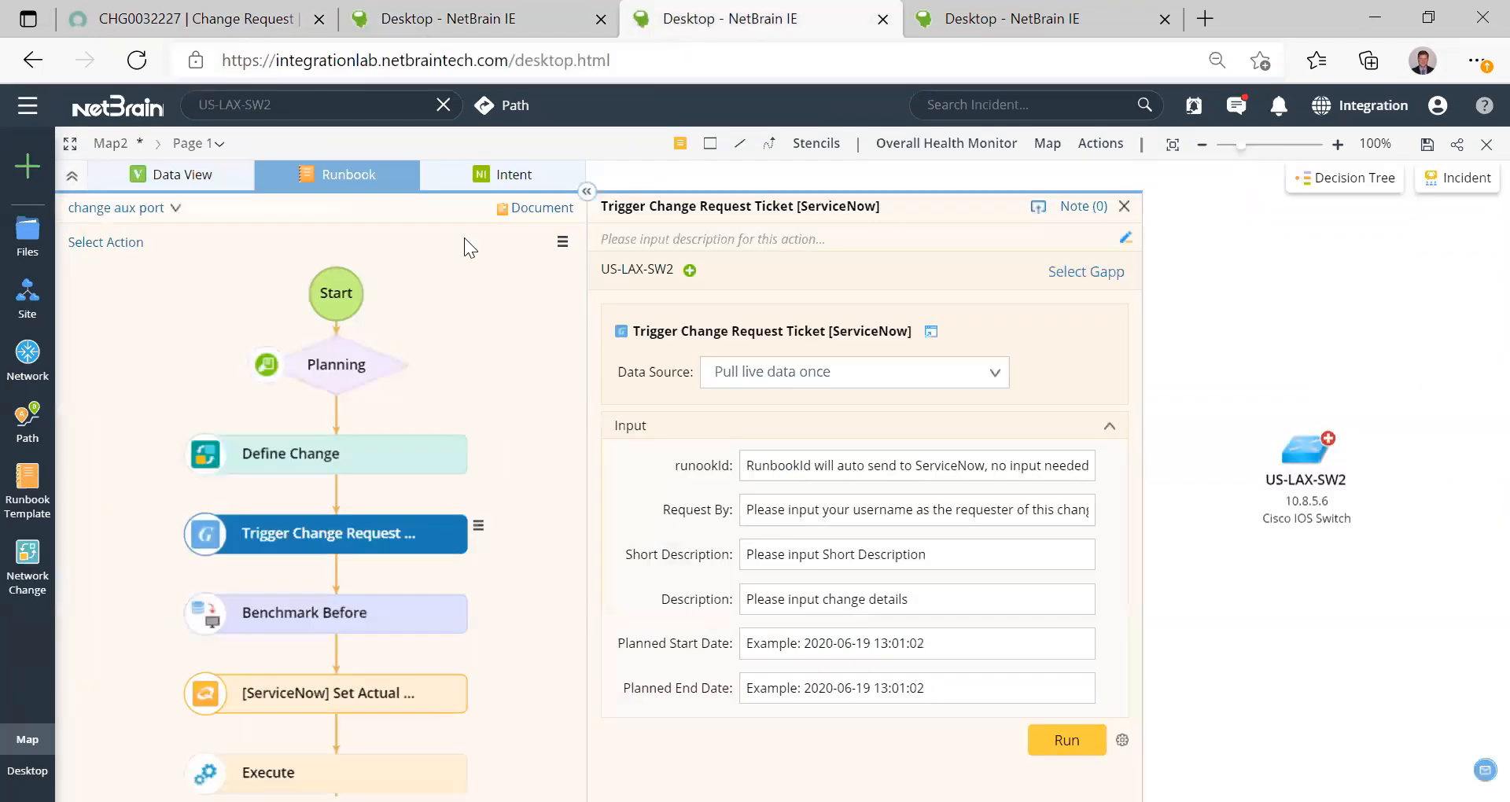
click(334, 376)
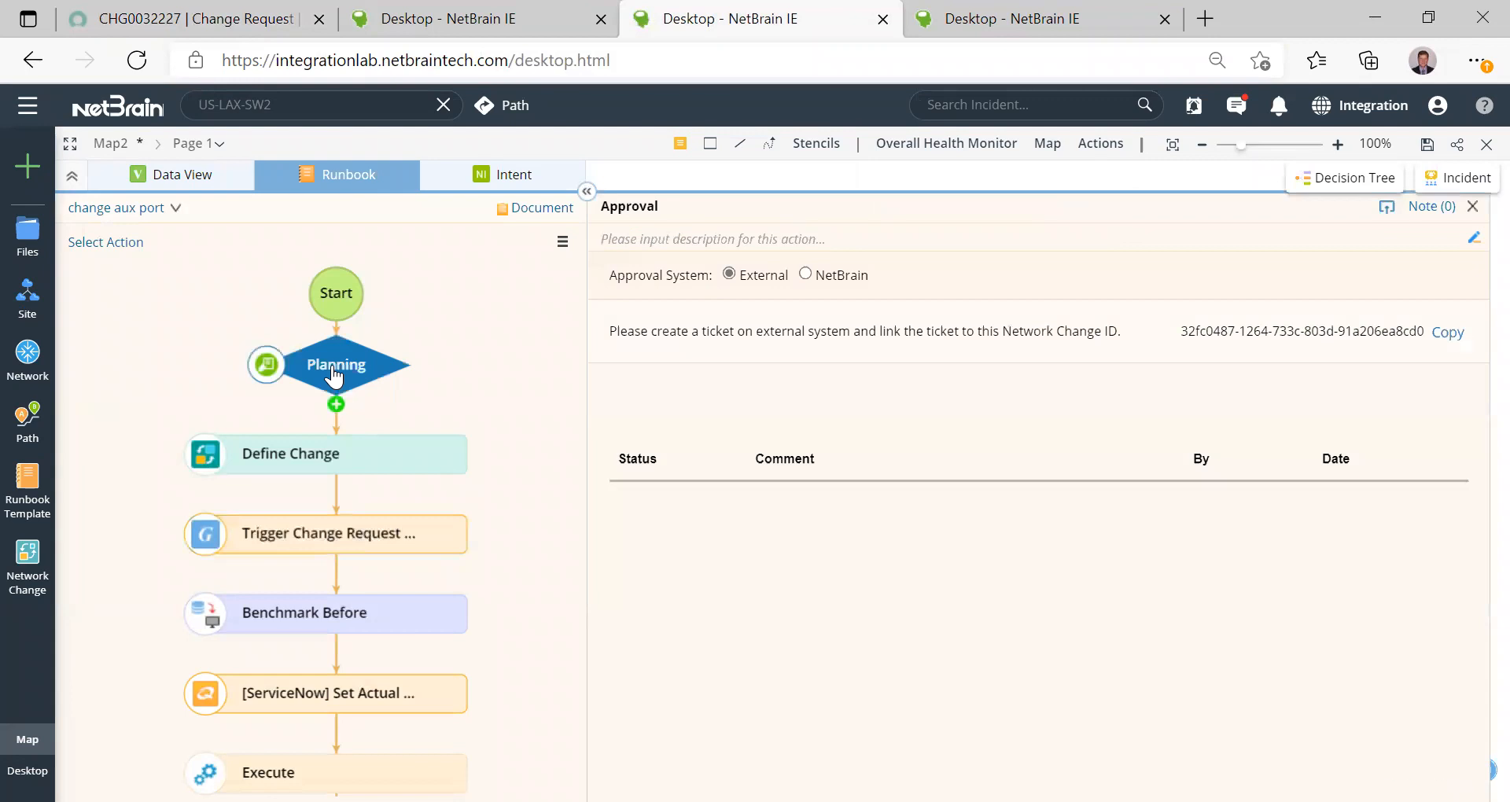
click(337, 374)
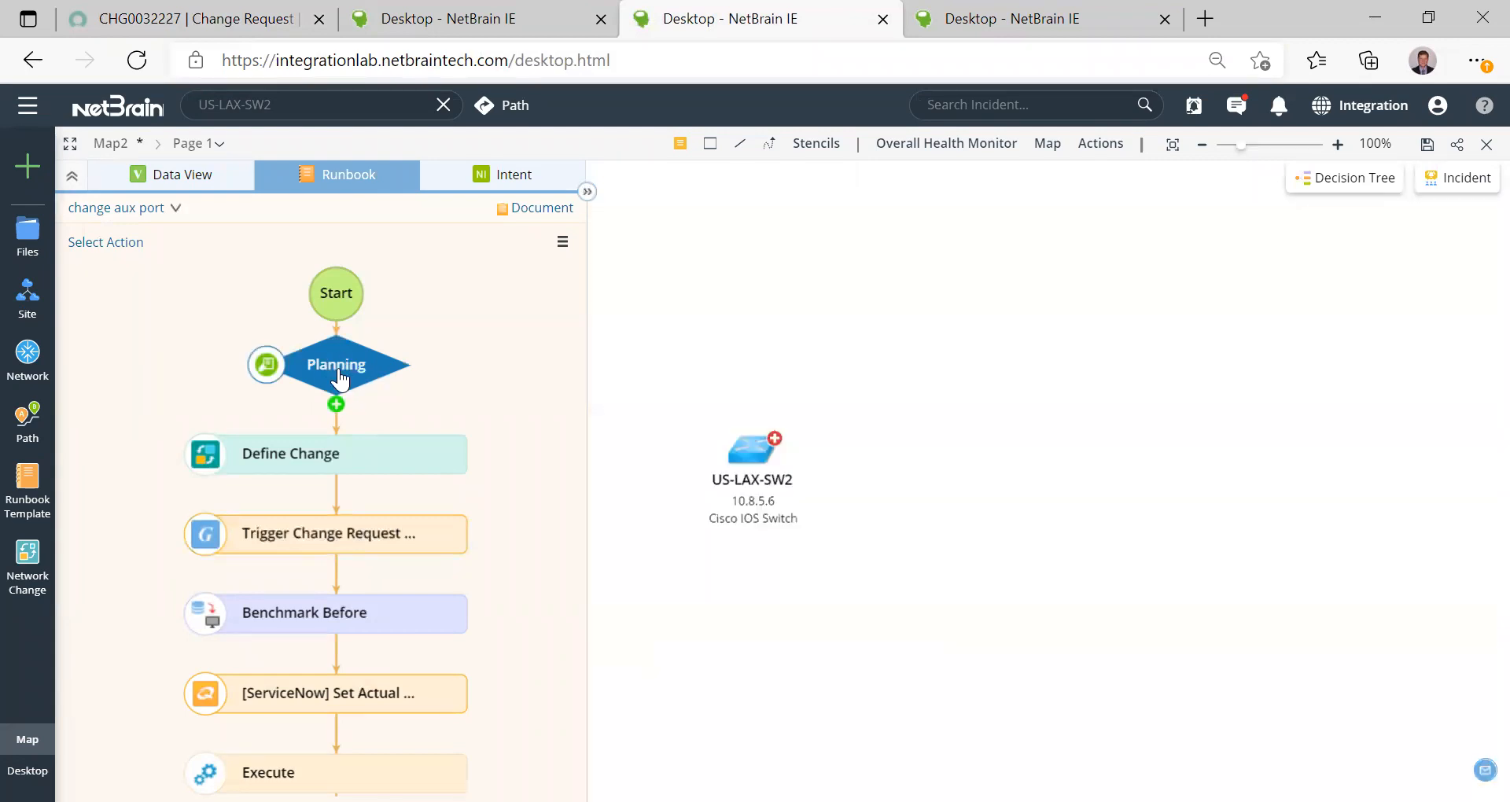
click(340, 381)
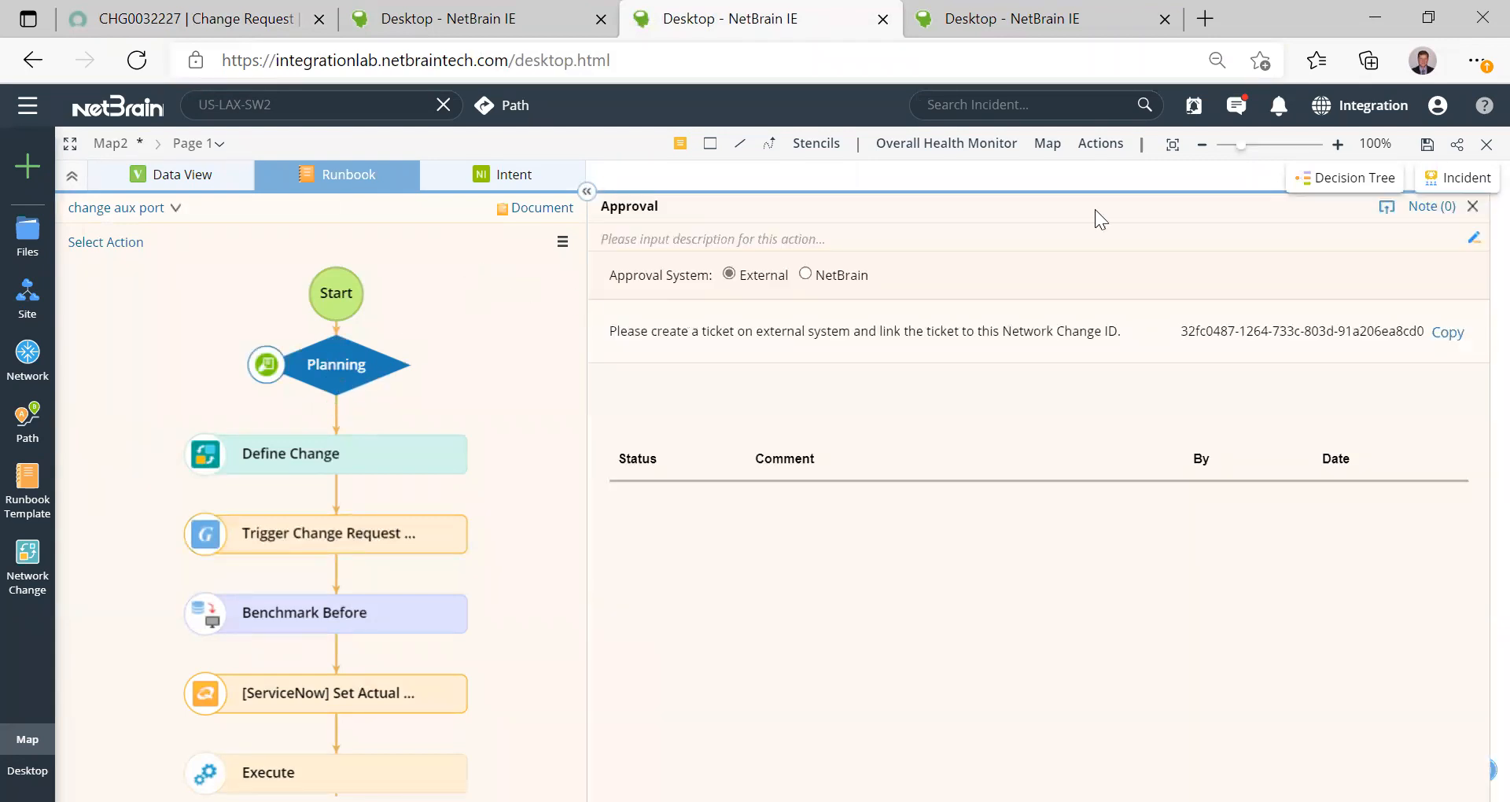
click(978, 40)
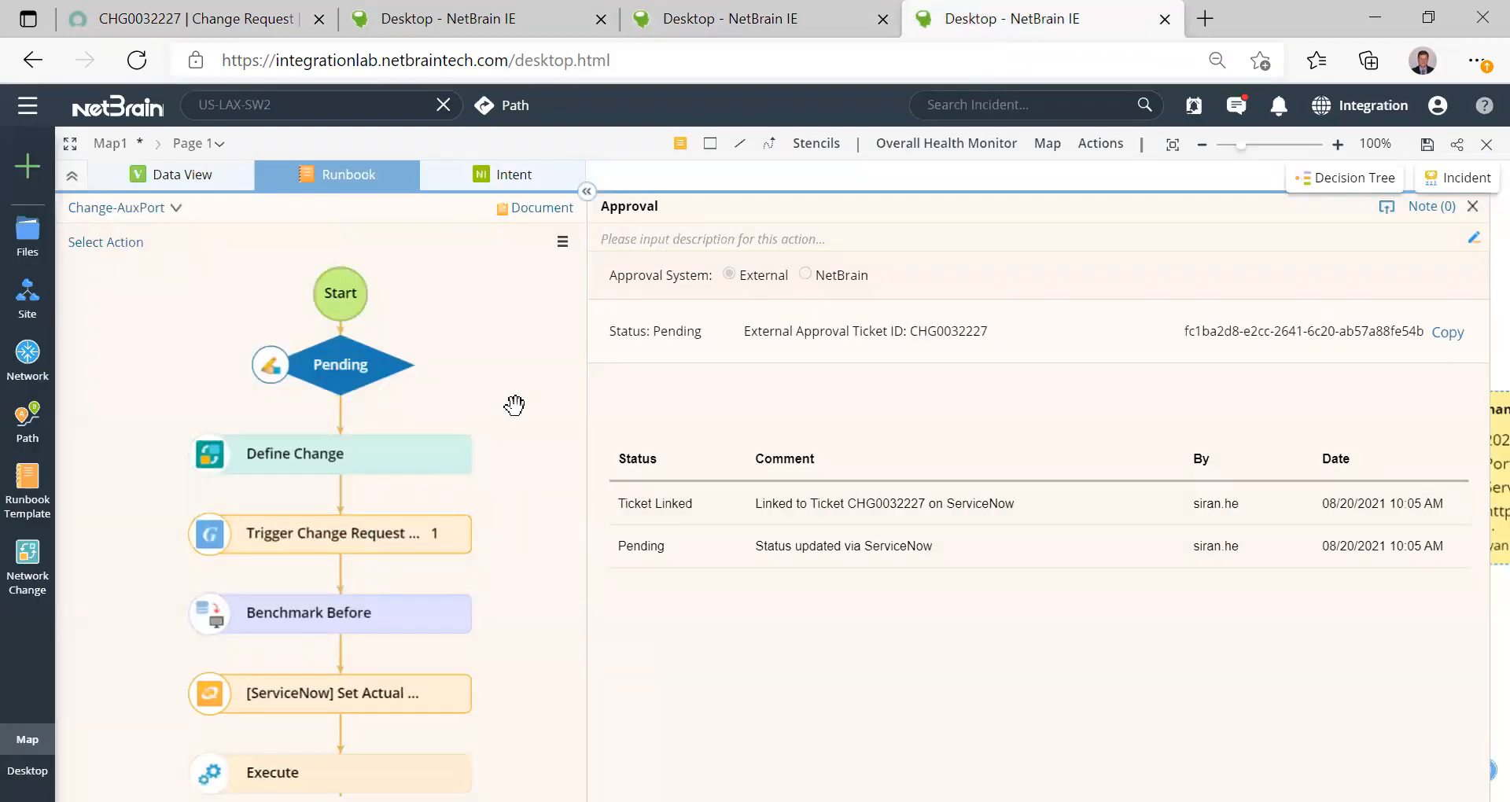
click(400, 368)
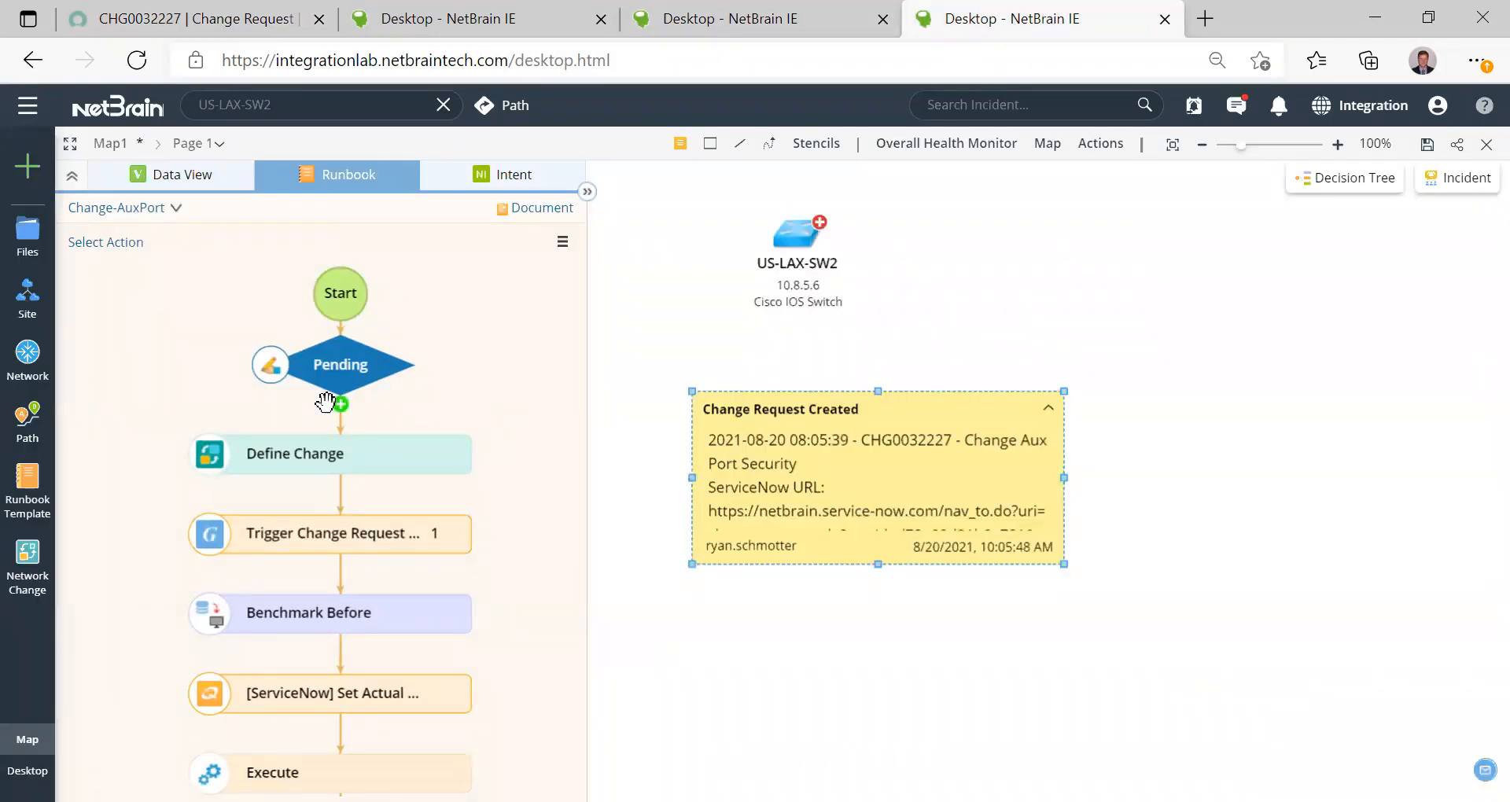
click(327, 465)
click(333, 394)
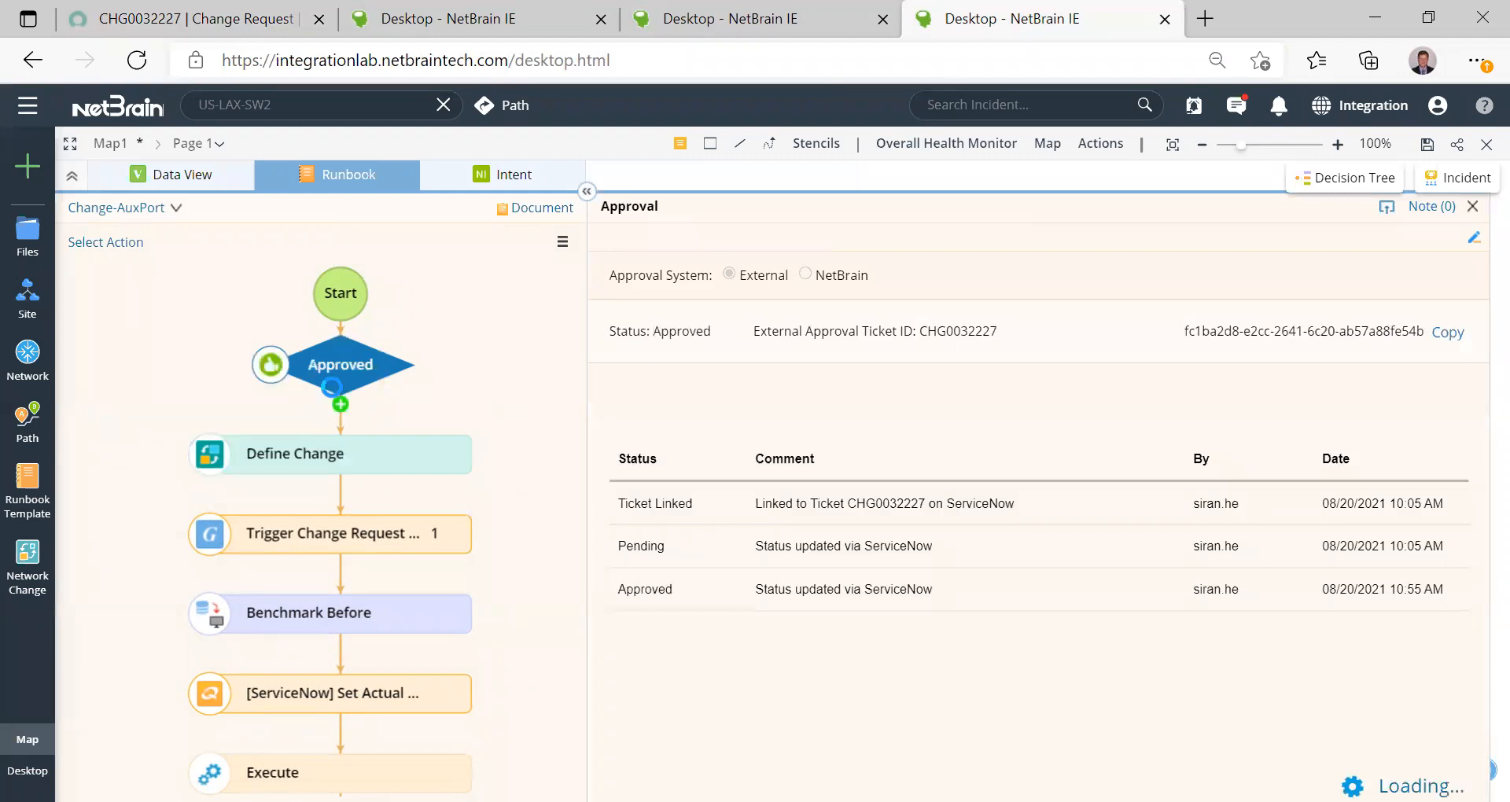
drag(944, 590, 751, 590)
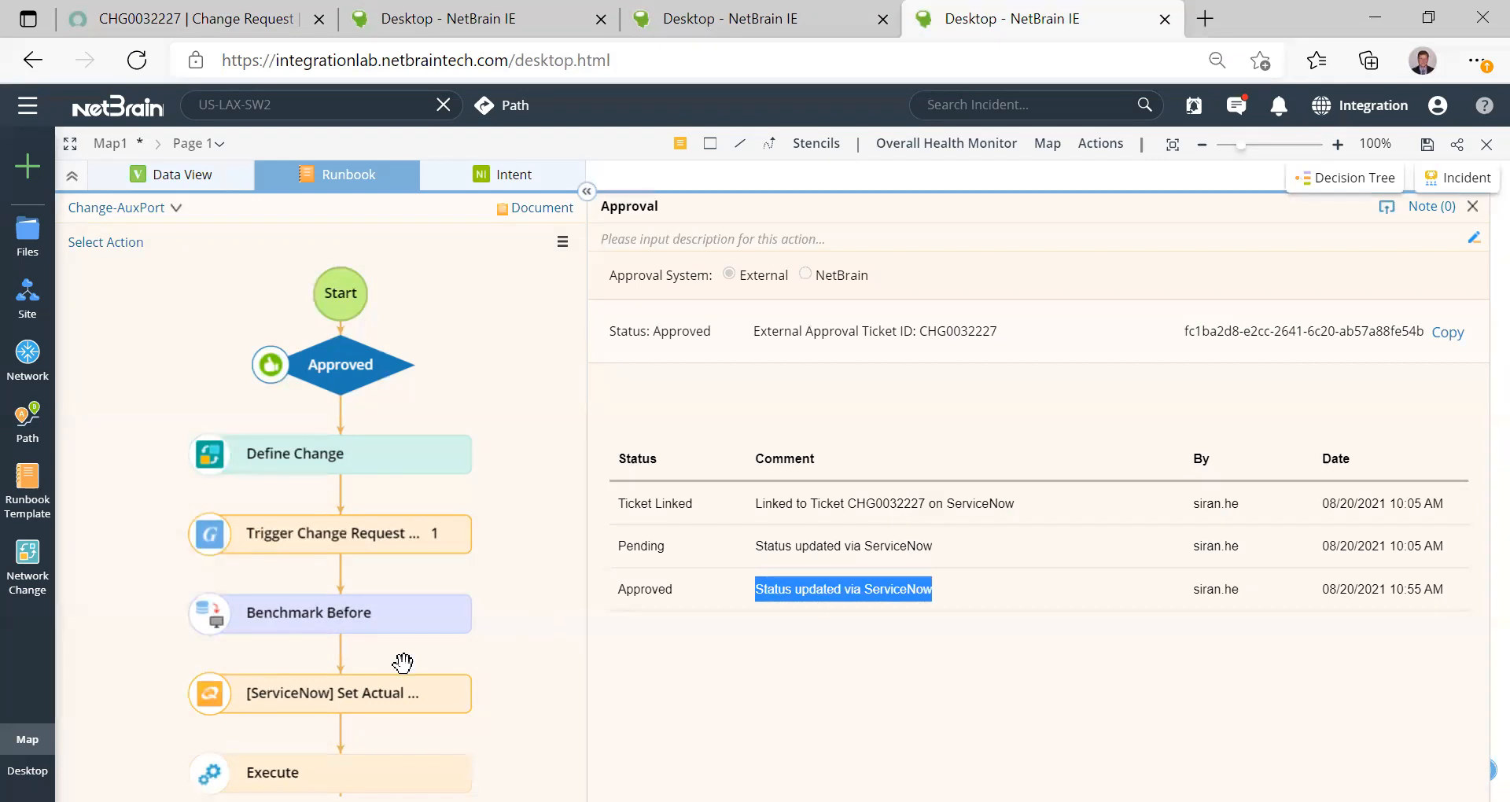
Step: Add Route Table to the Benchmark Before data for US-LAX-SW2 and run the benchmark
click(291, 609)
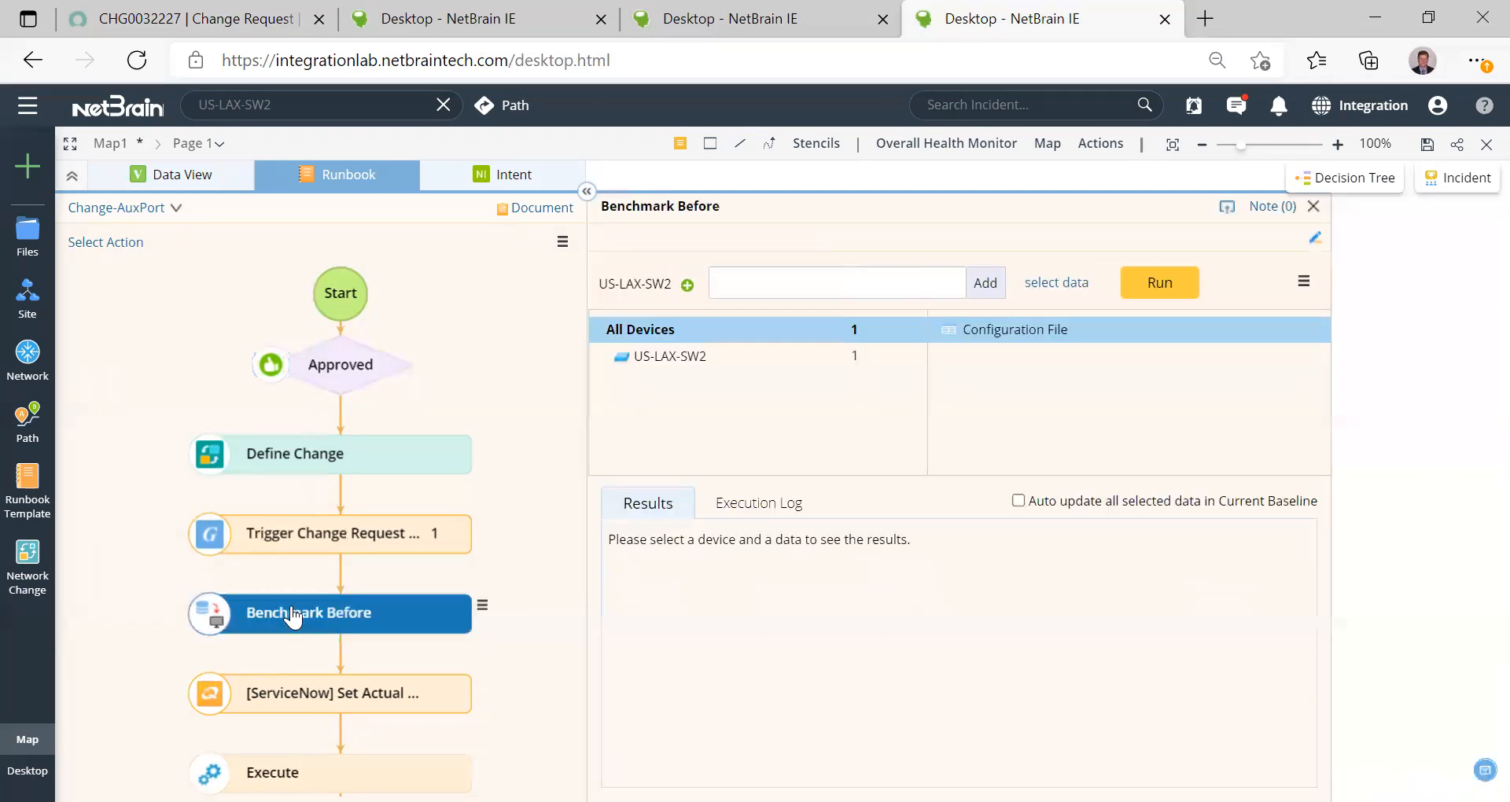
click(326, 541)
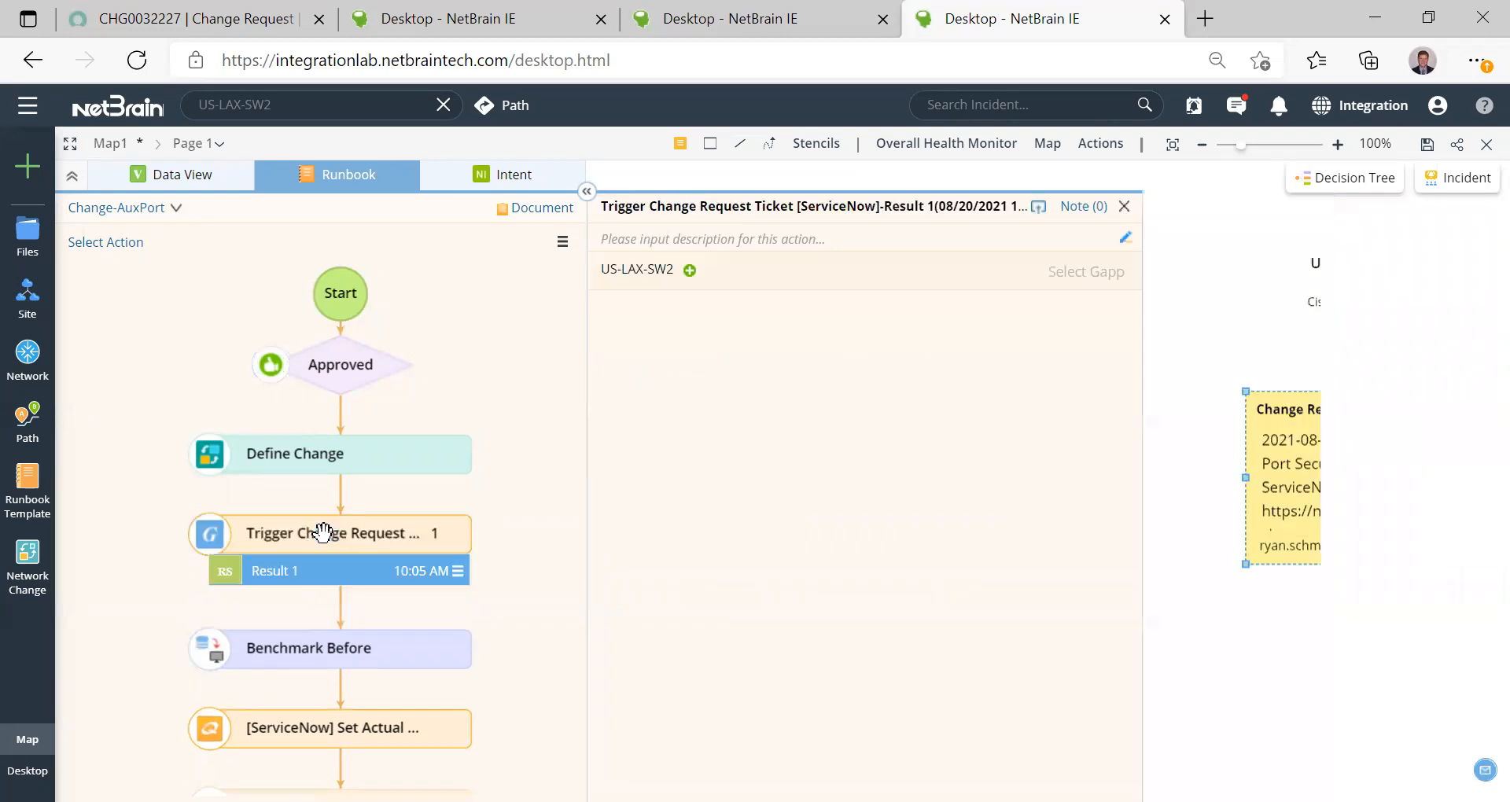
click(302, 650)
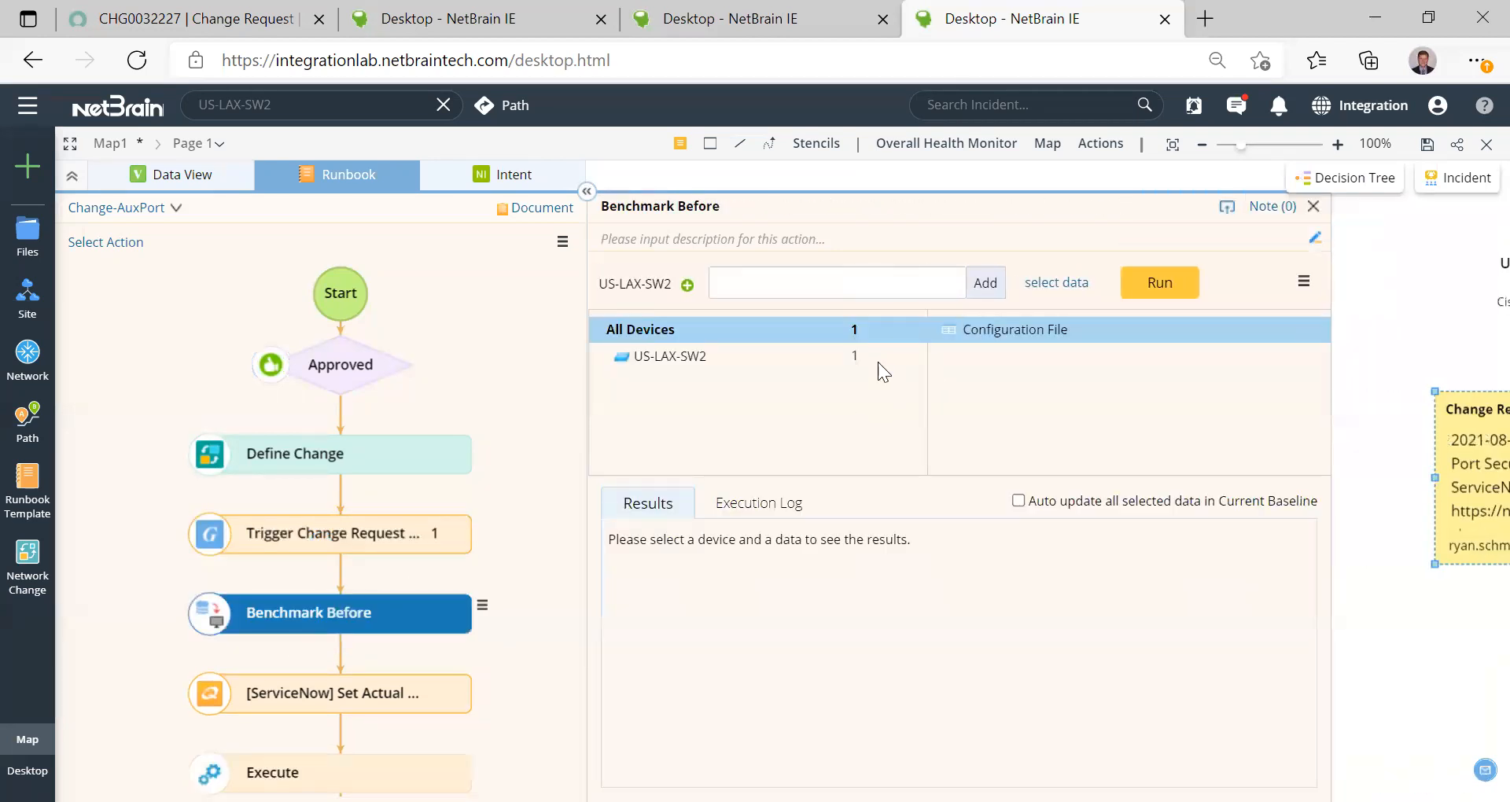
click(1066, 291)
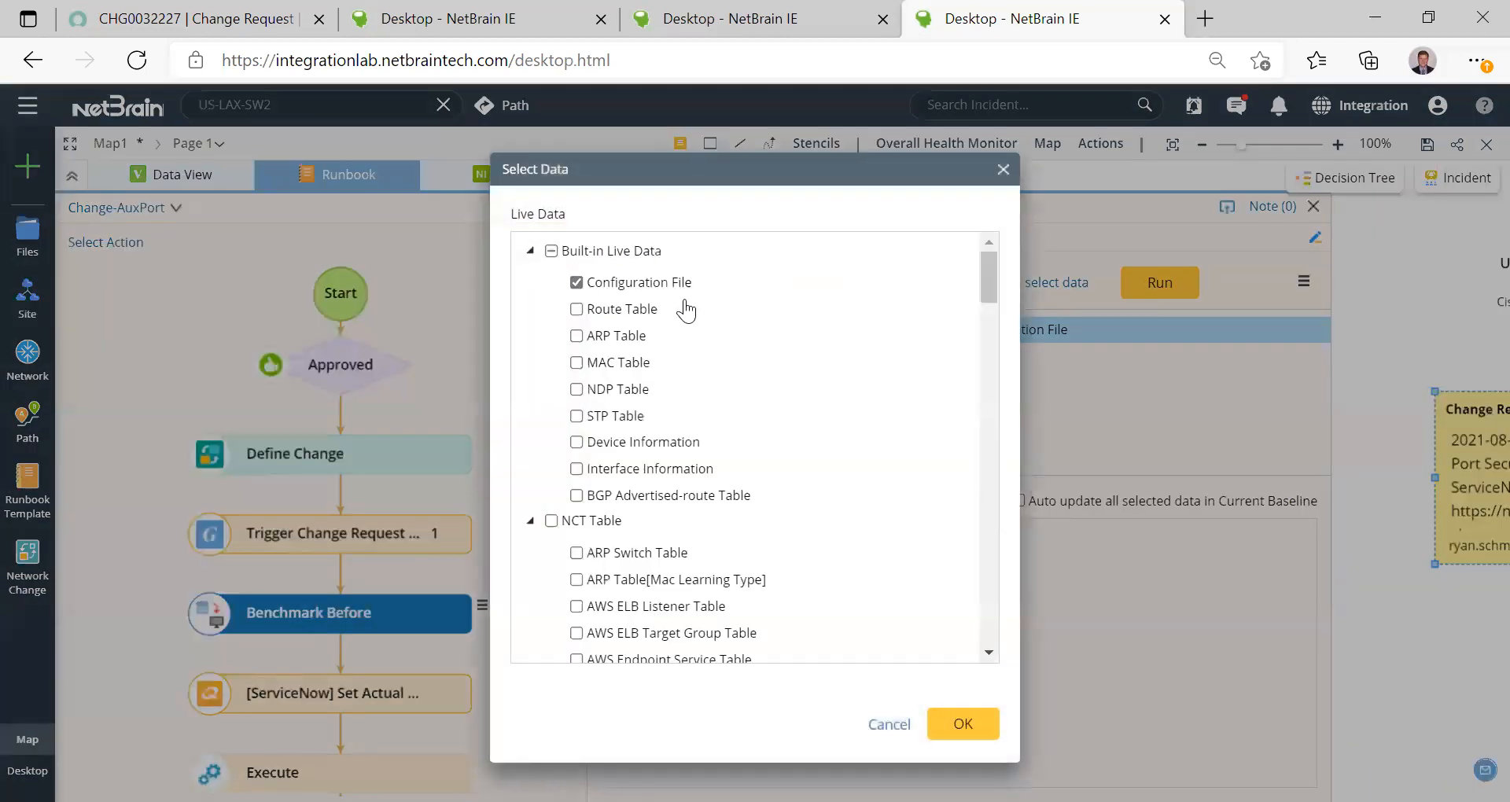
click(578, 311)
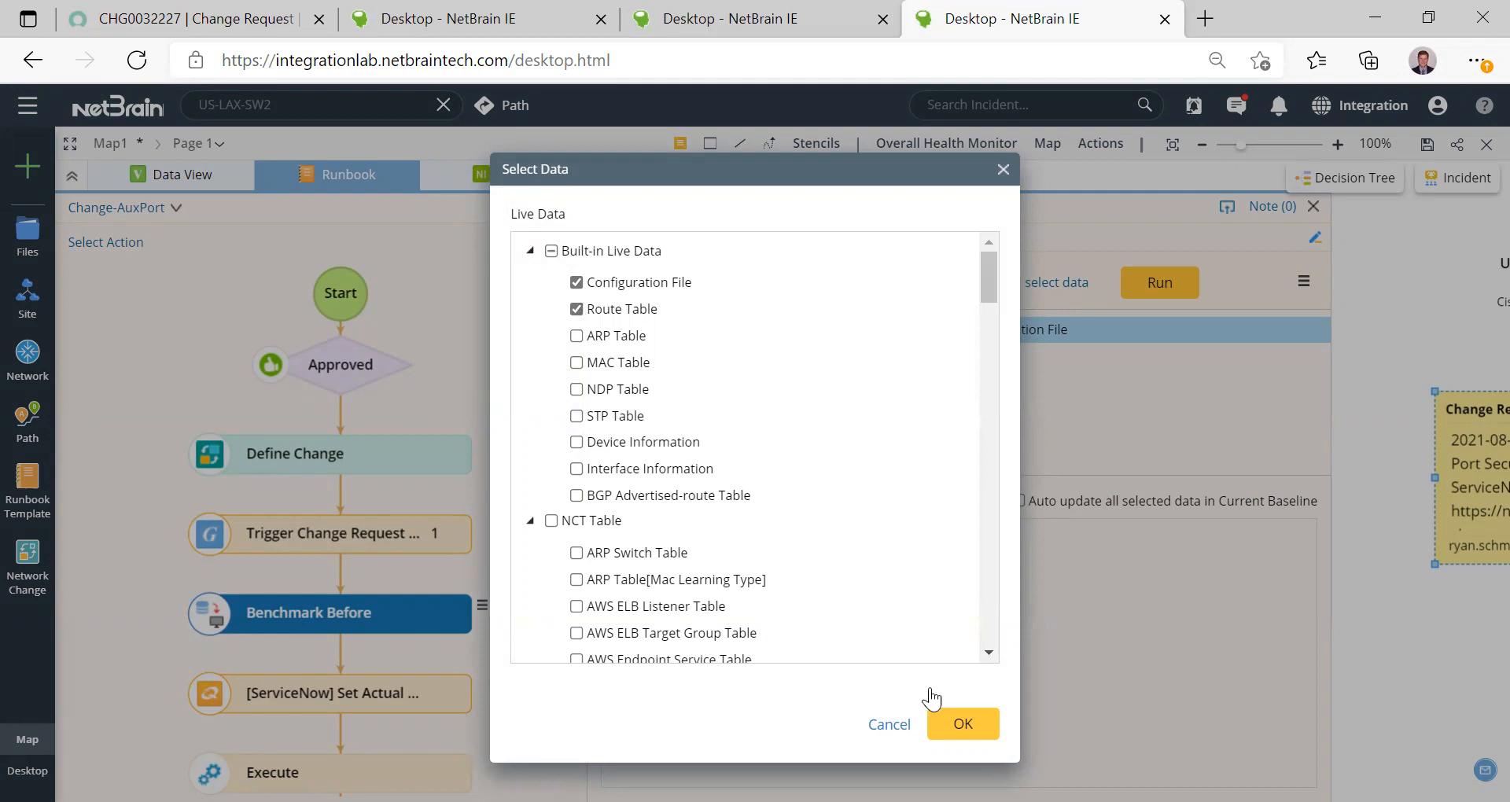
click(960, 728)
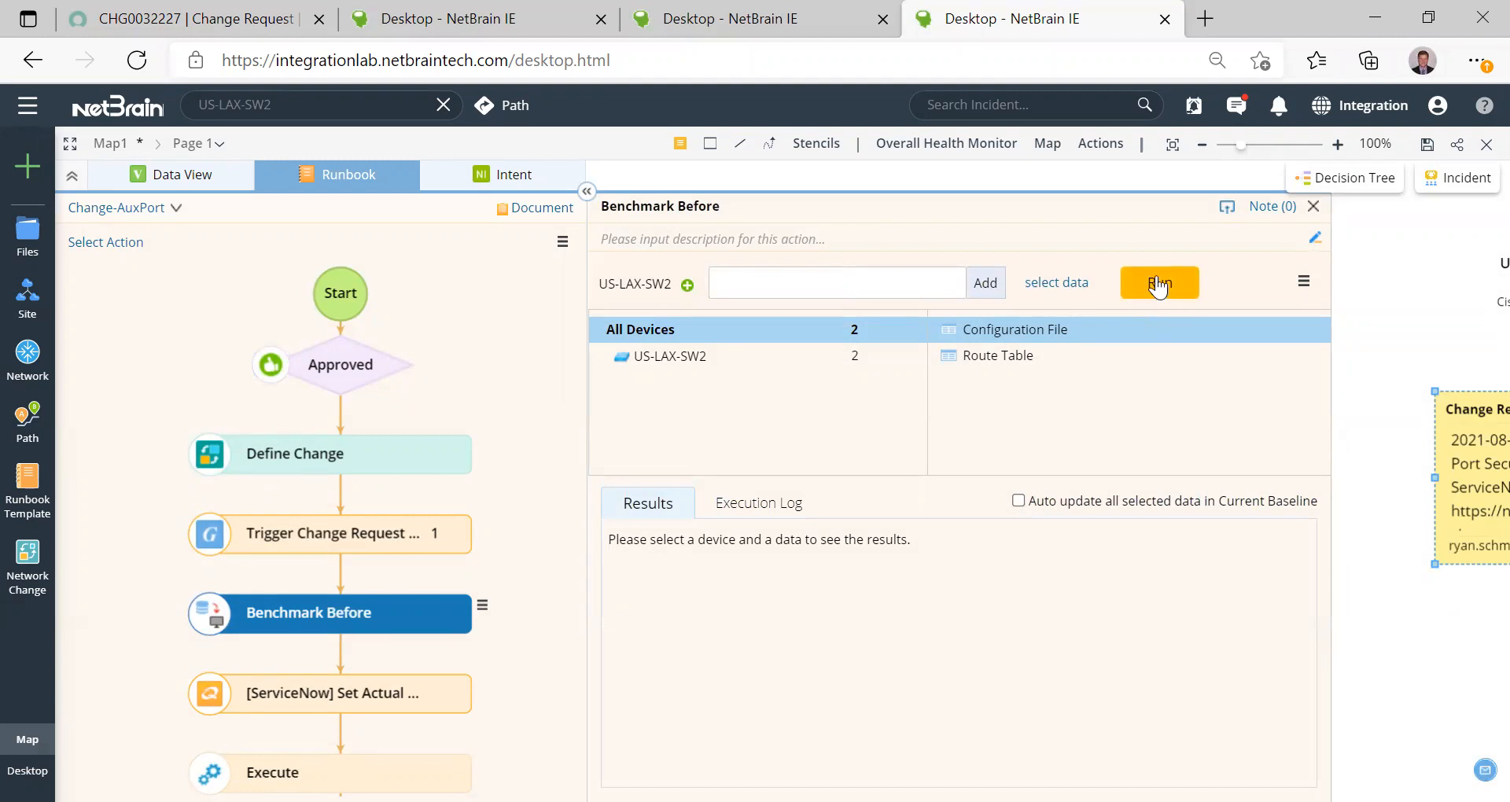
click(1158, 284)
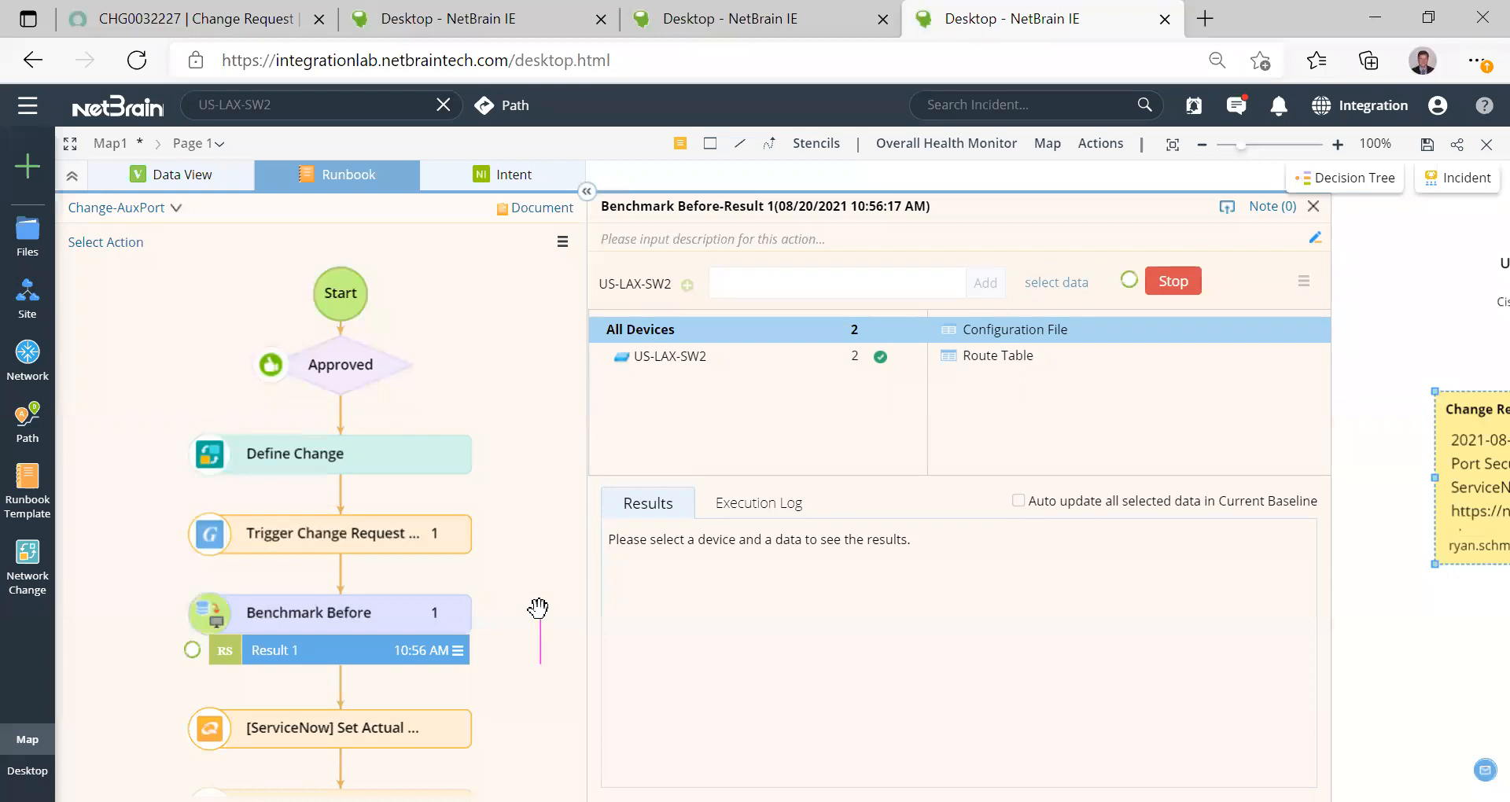
Step: Copy CHG0032227 from the map's Change Request Created note into the Set Actual Start Time action's Change Request field
drag(526, 637, 522, 378)
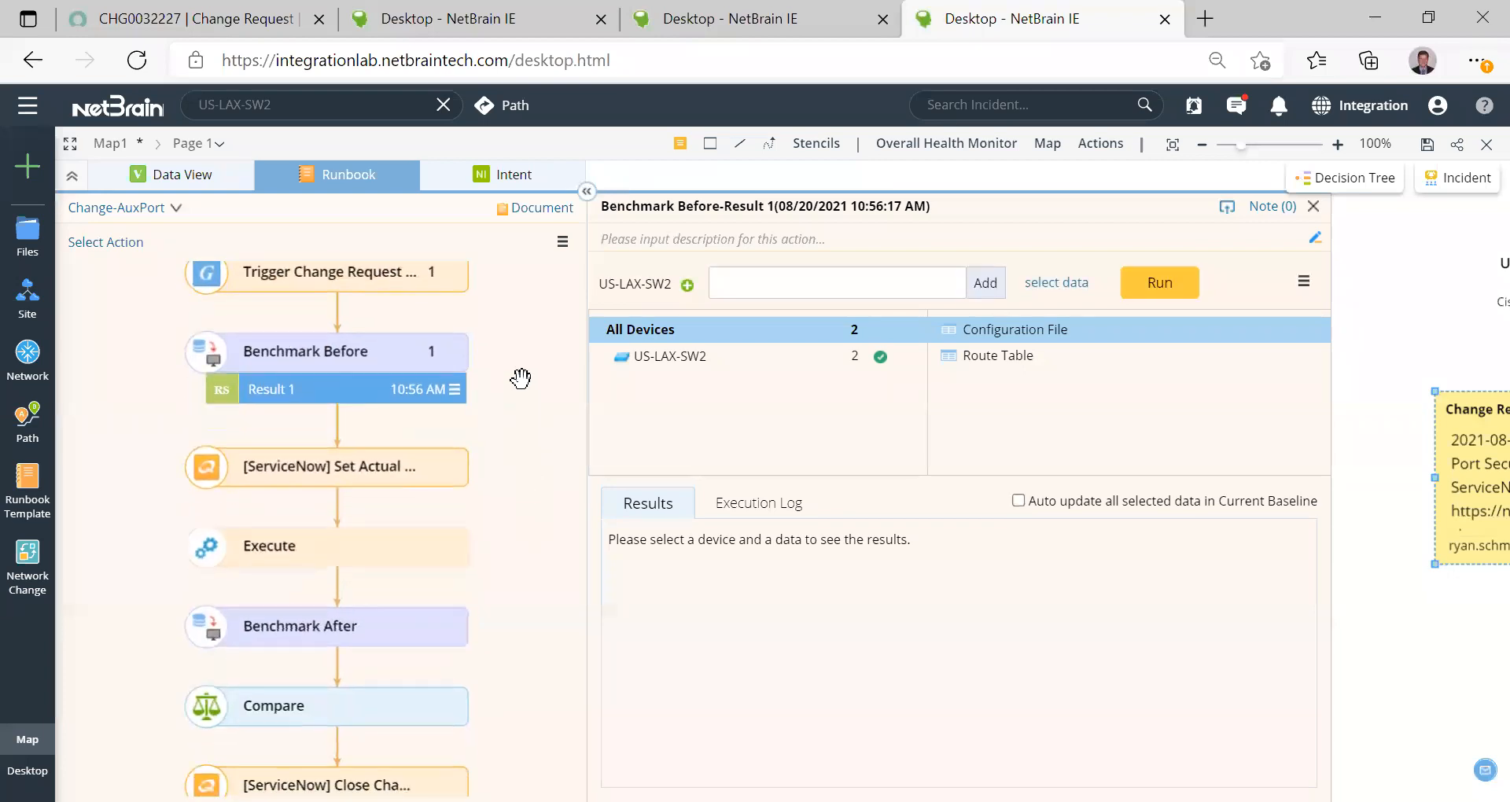
drag(529, 448, 529, 357)
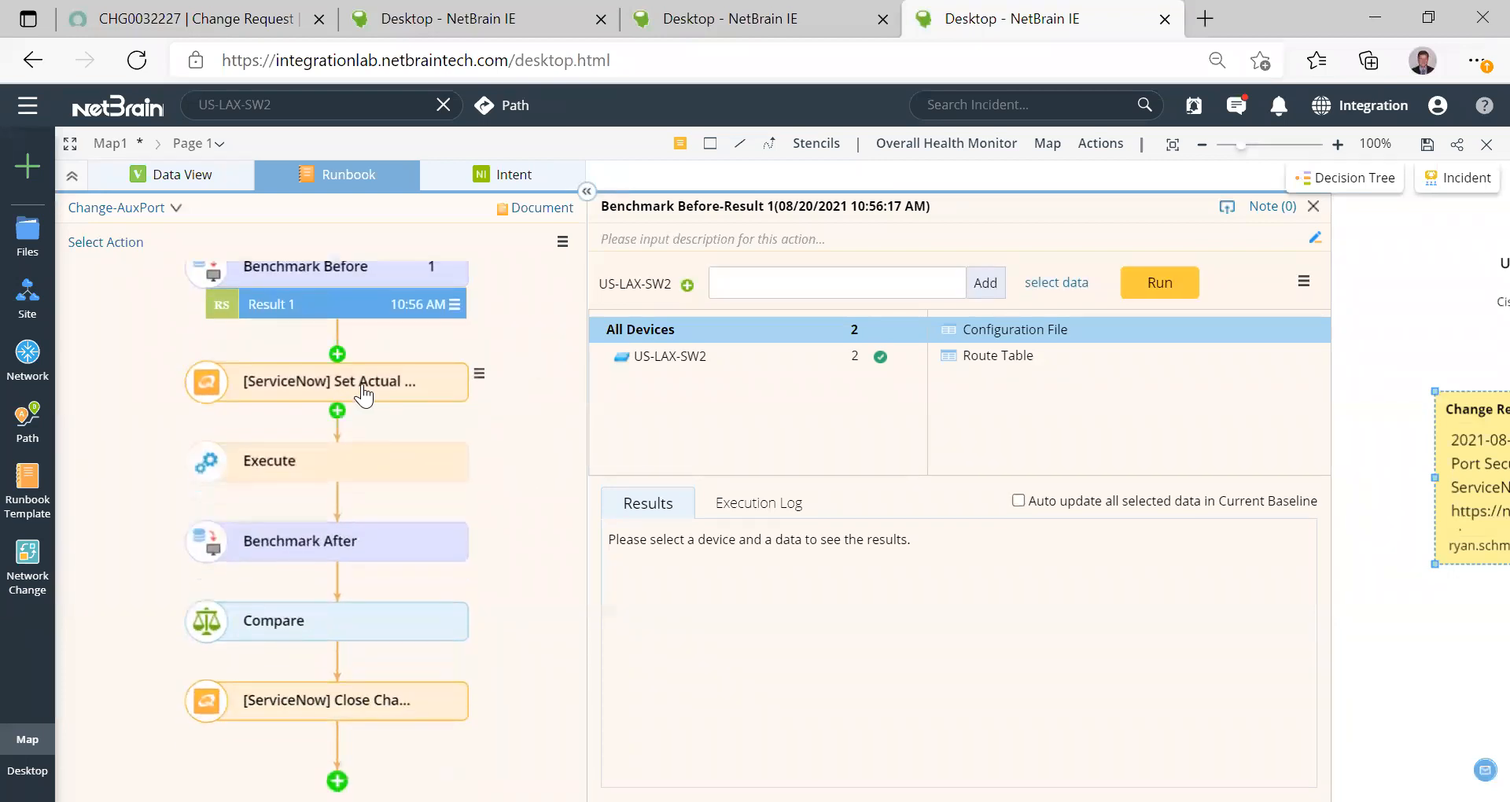
click(462, 402)
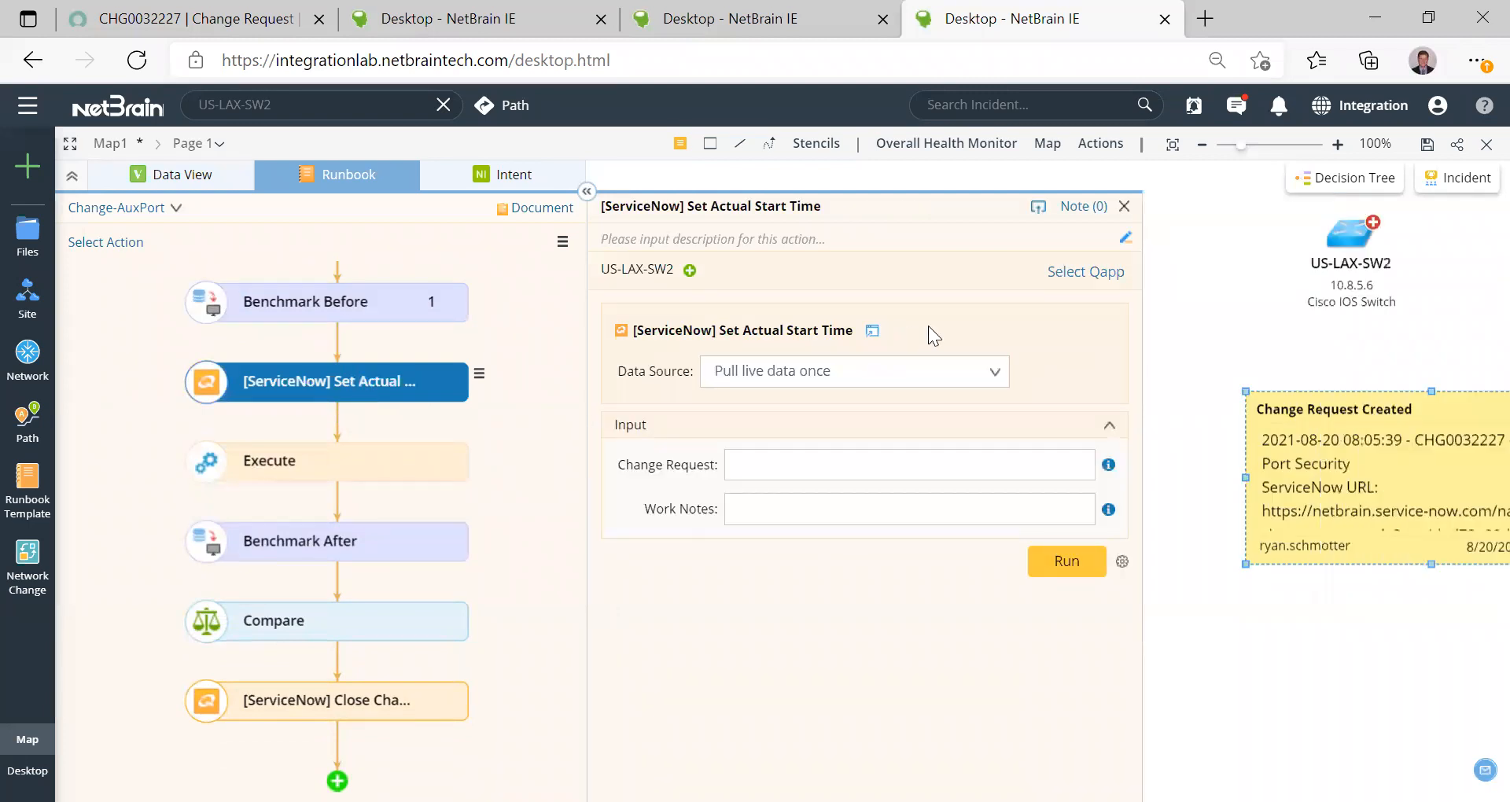
double_click(1409, 435)
click(1400, 449)
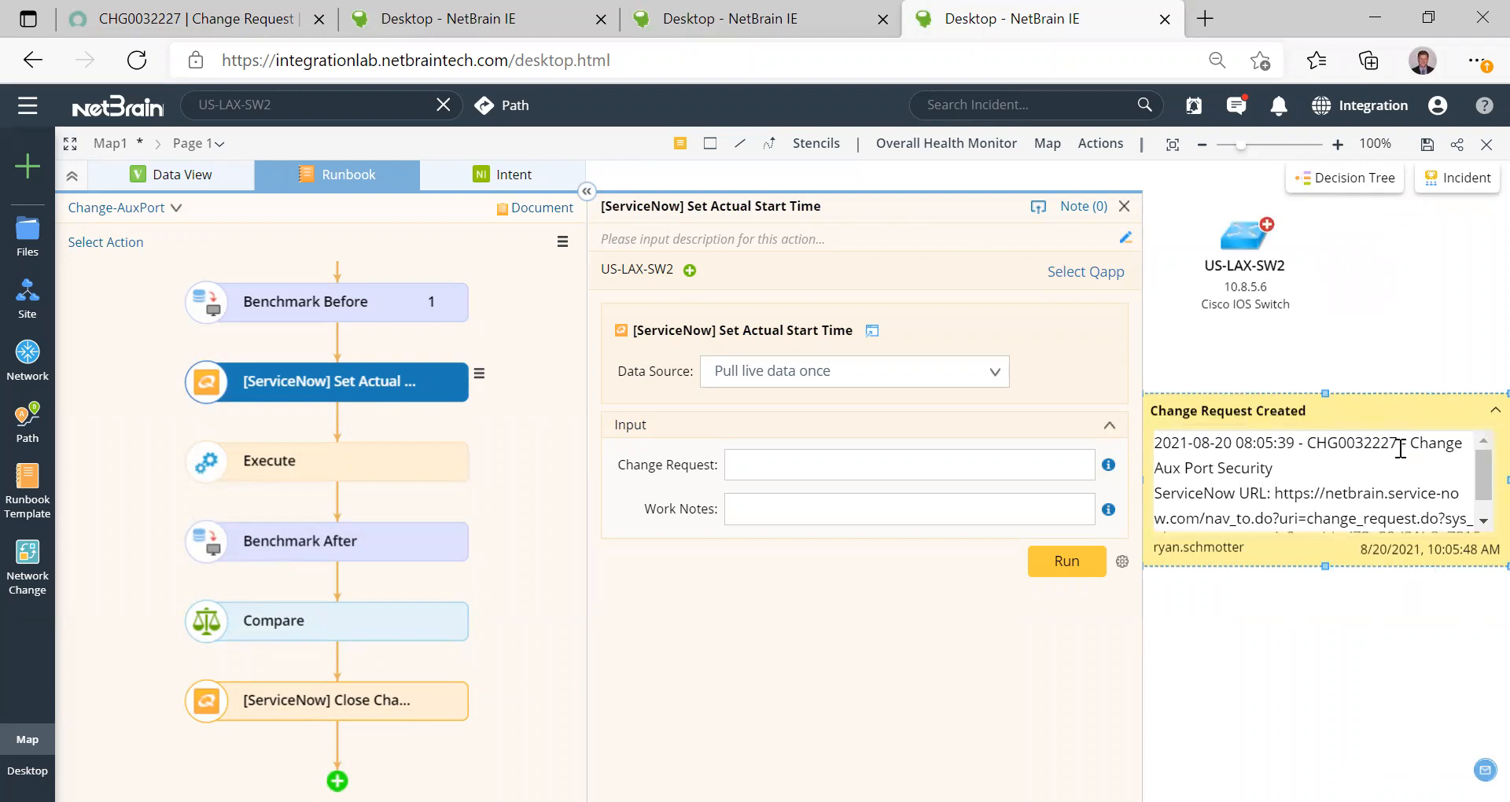
drag(1400, 446, 1309, 450)
key(ctrl+c)
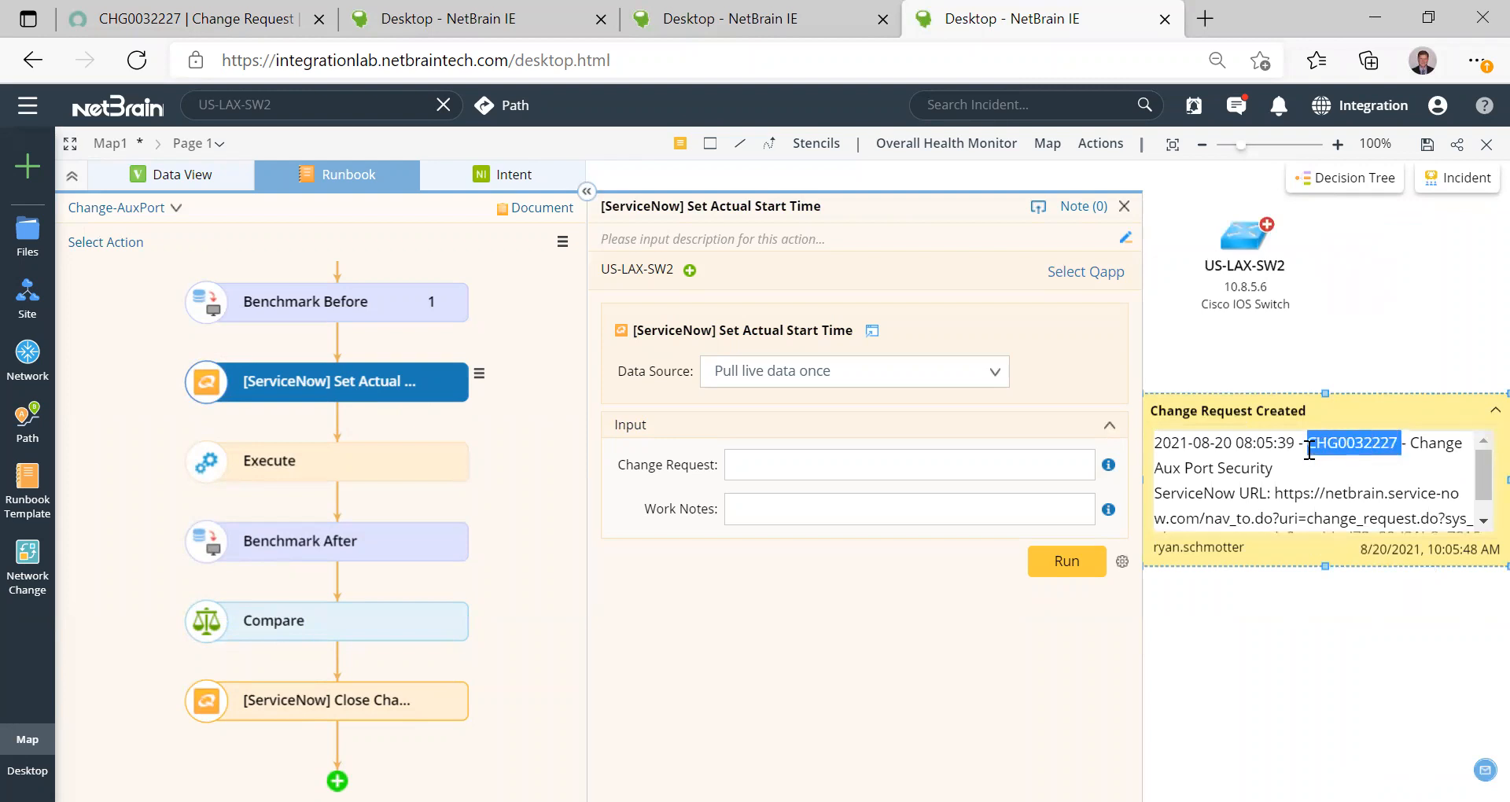
click(757, 461)
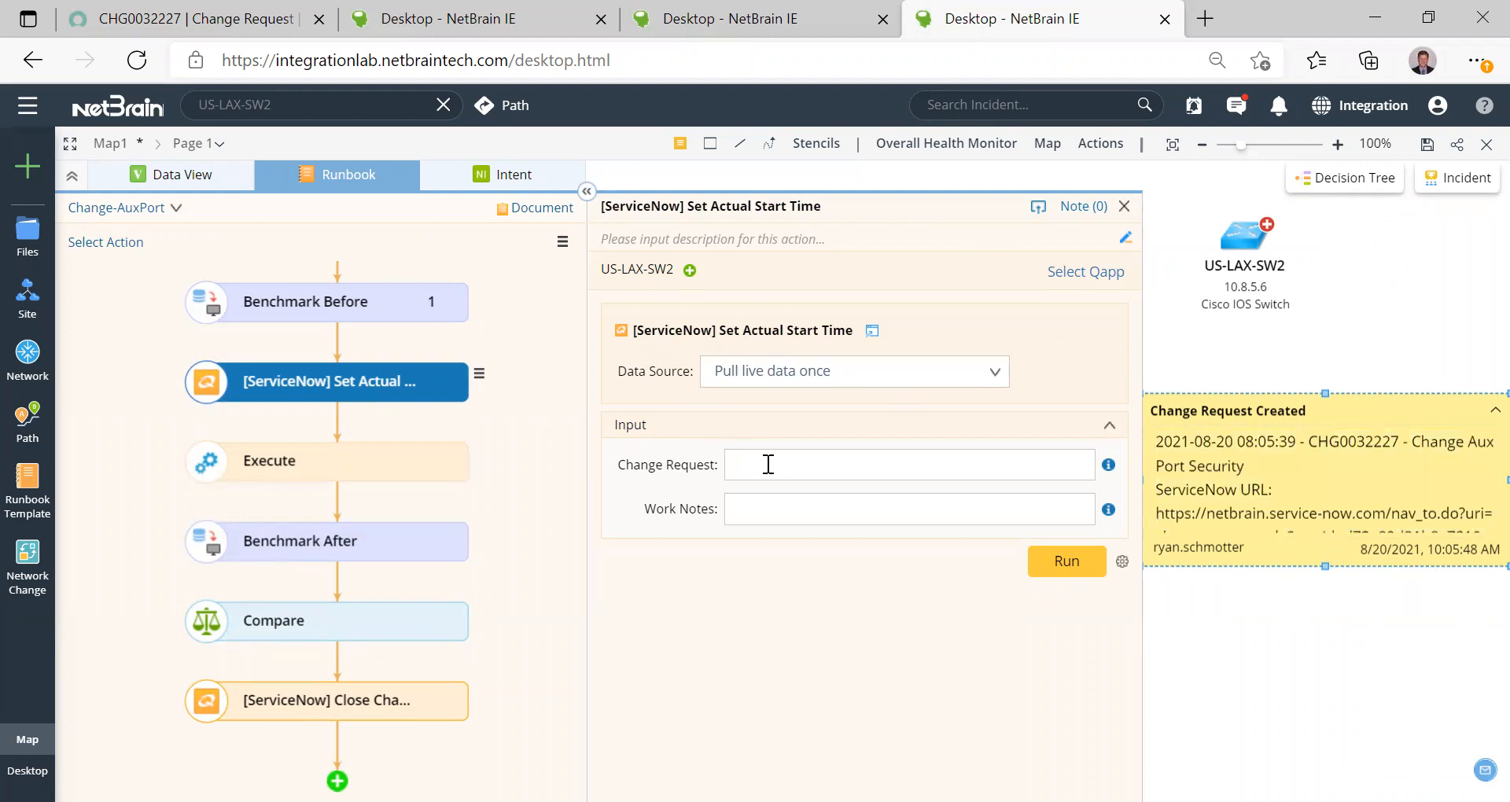
click(769, 464)
key(ctrl+v)
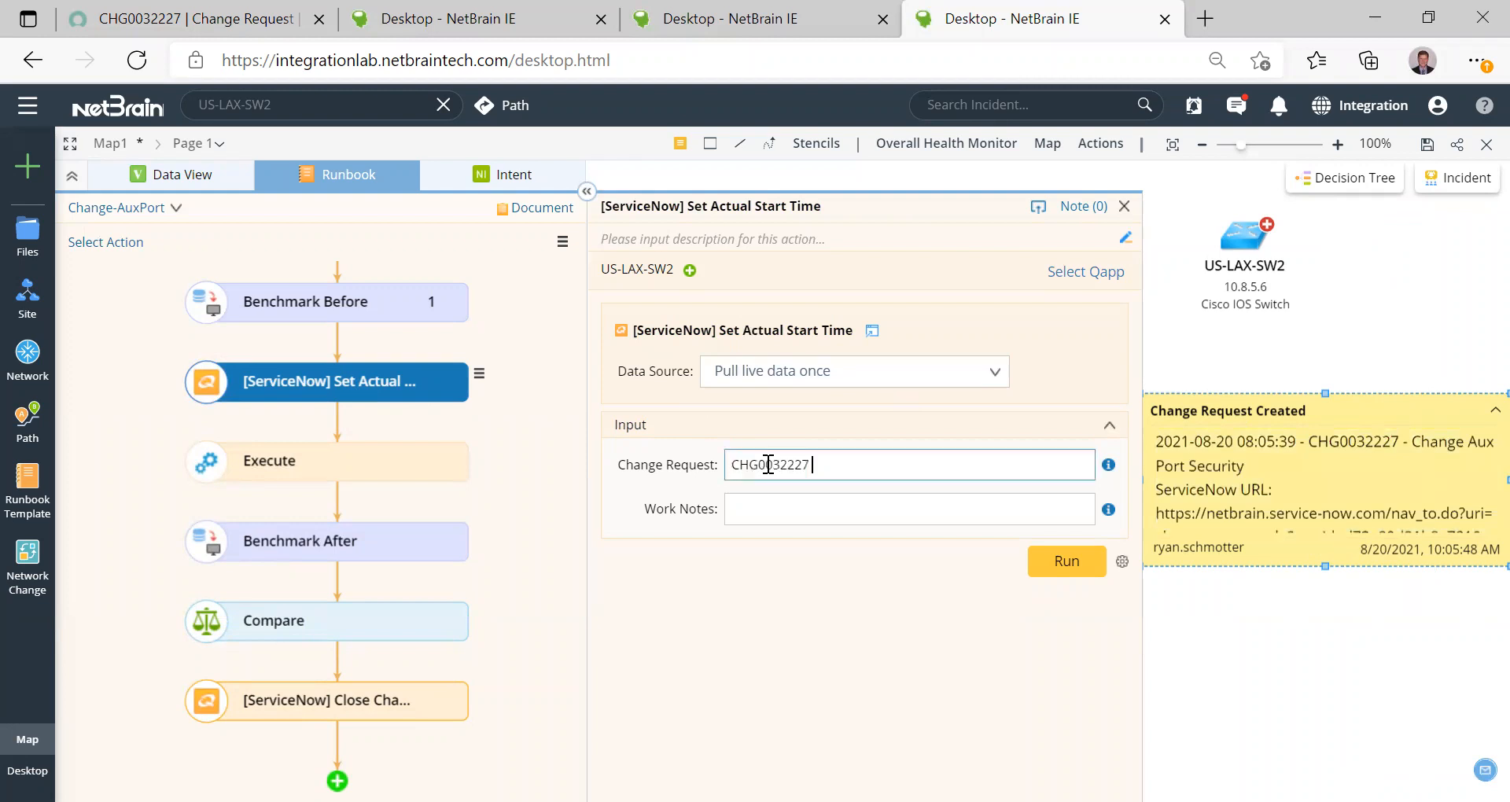
Step: Enter the work notes "starting change" for the Set Actual Start Time action and run it
click(817, 522)
text(starting change)
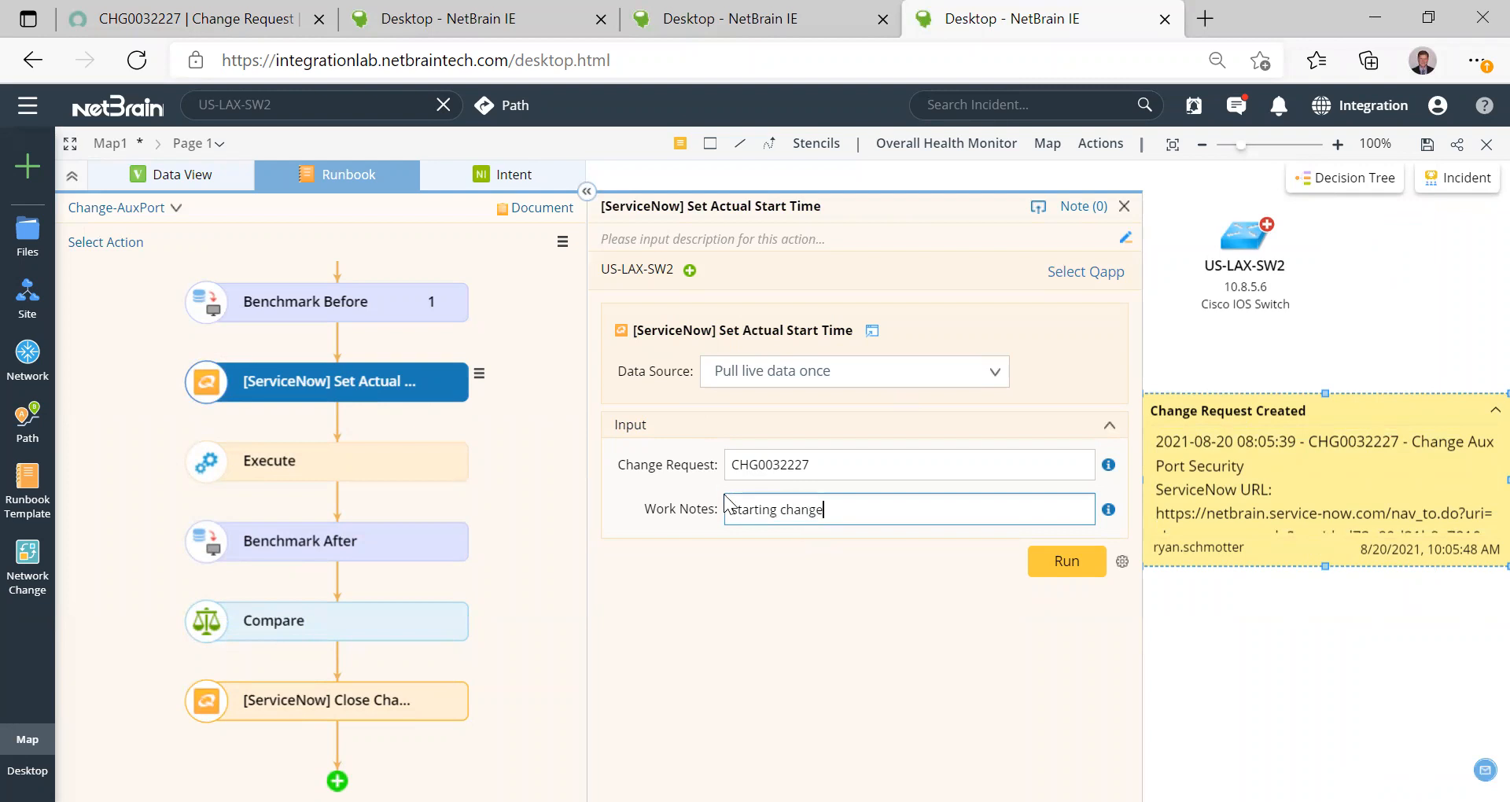
click(1062, 555)
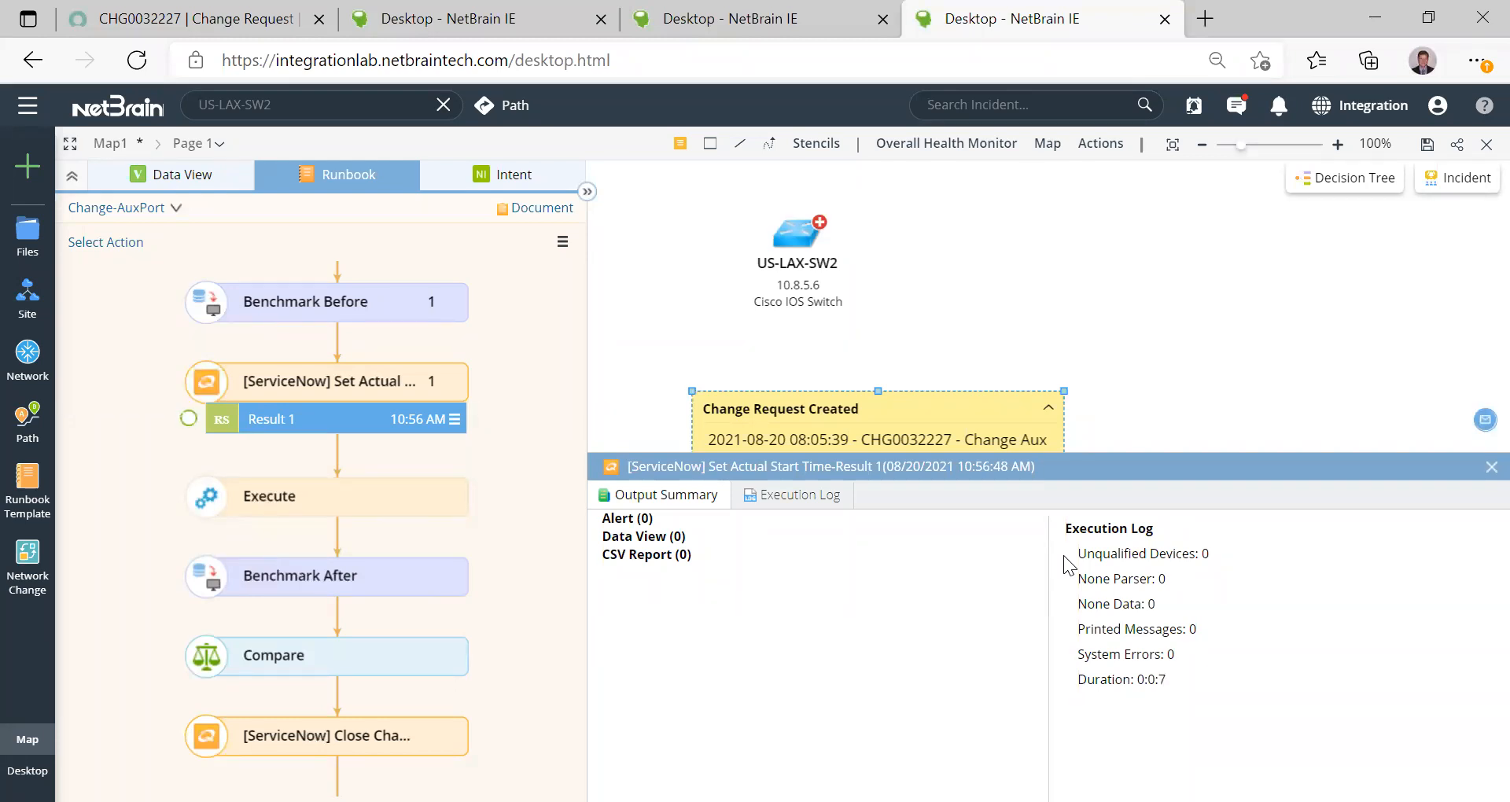
Step: Switch to ServiceNow and check the Actual start time in the Schedule section of CHG0032227
click(220, 18)
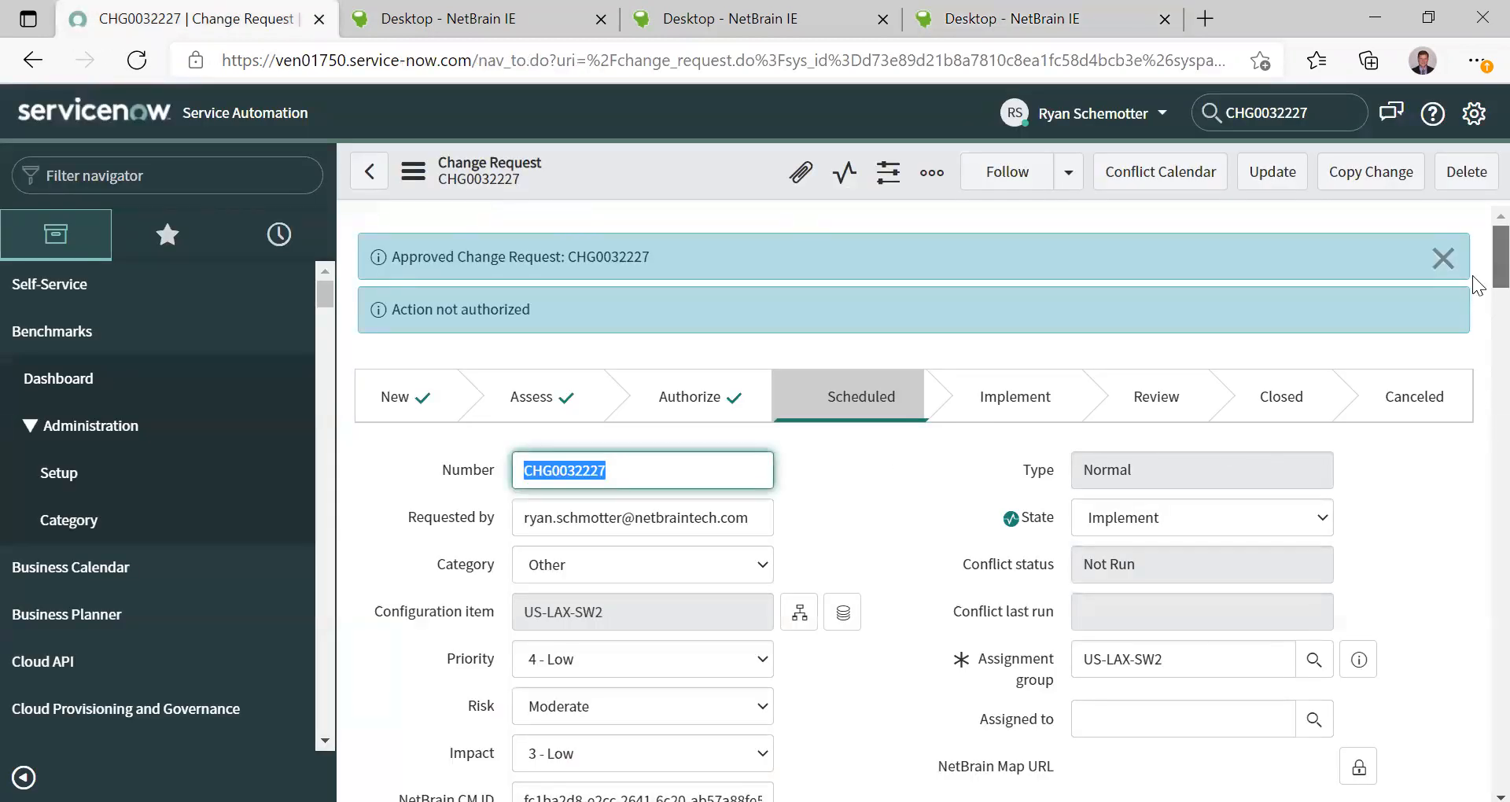
scroll(1475, 281, down, 15)
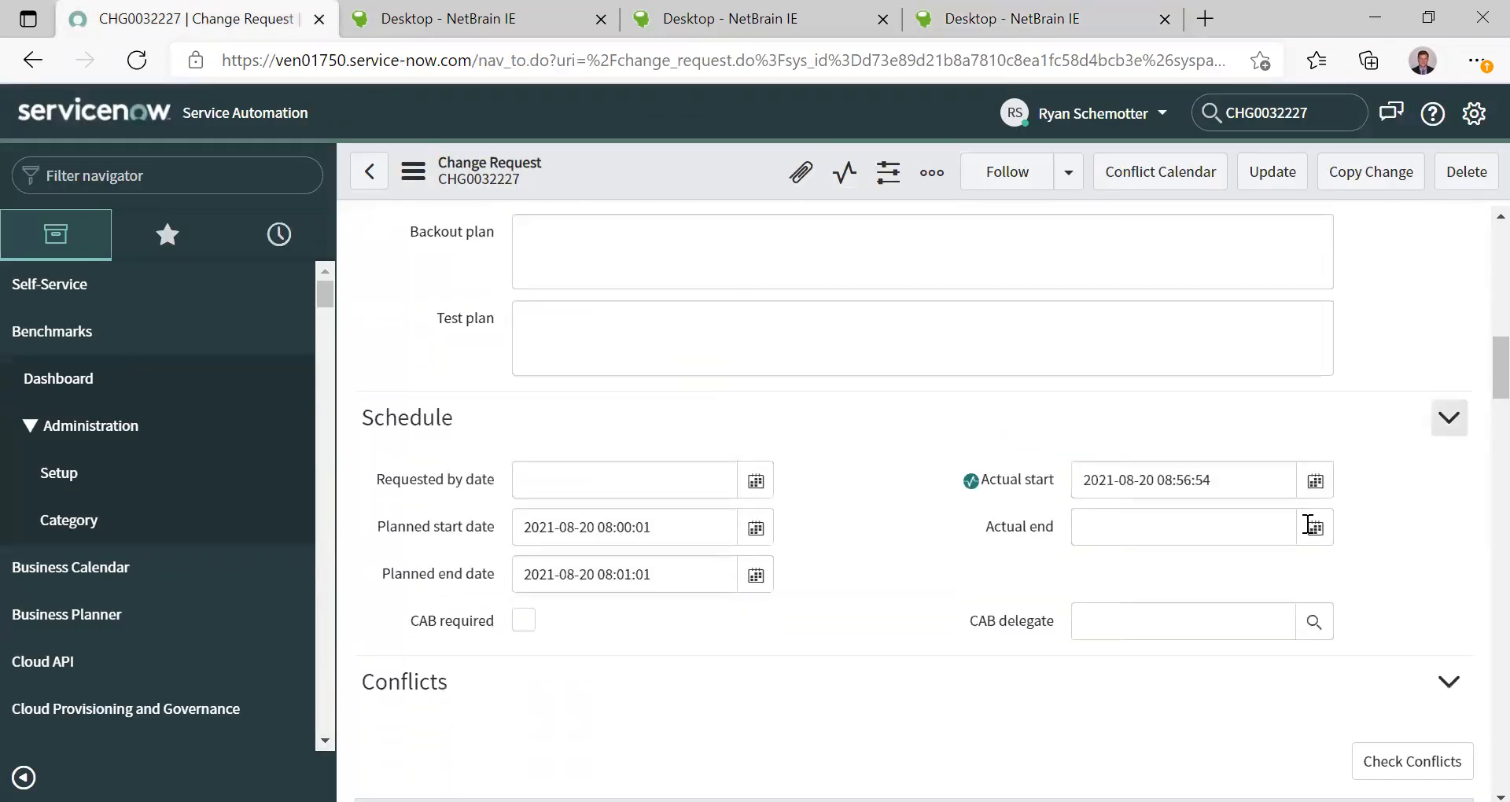
drag(1220, 482, 1077, 484)
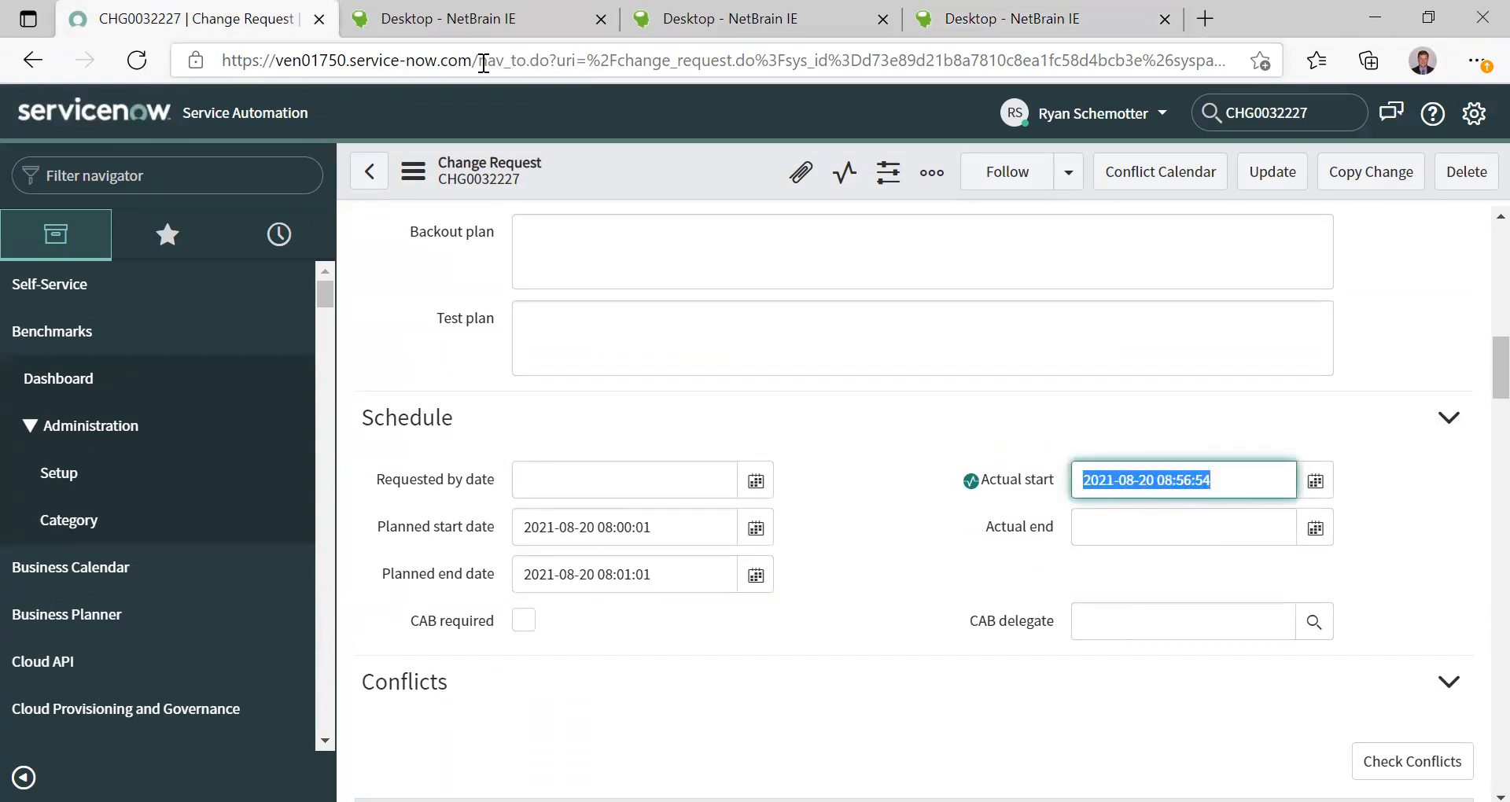
Step: Switch back to the NetBrain runbook and review the commands for US-LAX-SW2 in the Execute action
click(679, 38)
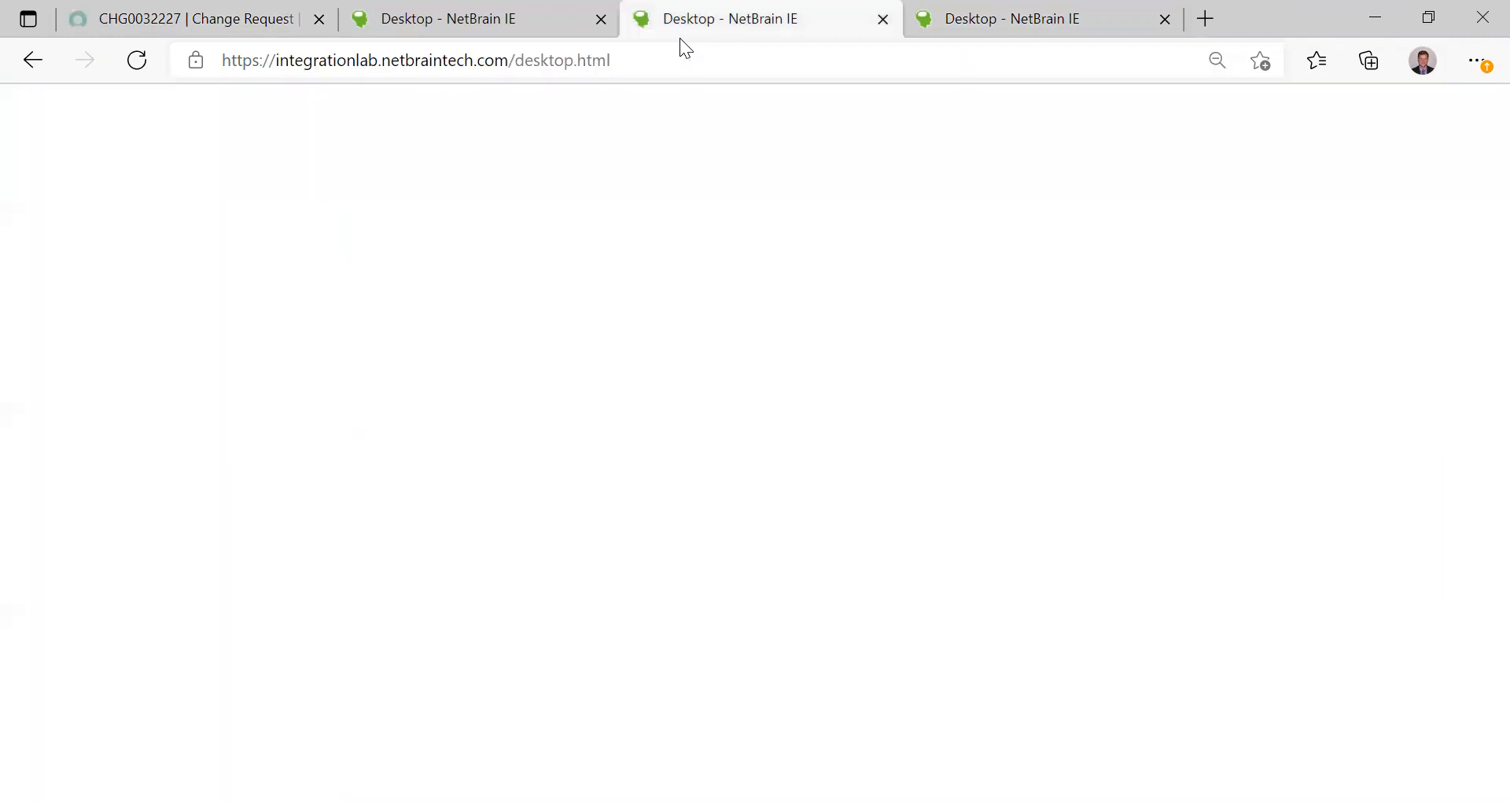
click(1022, 39)
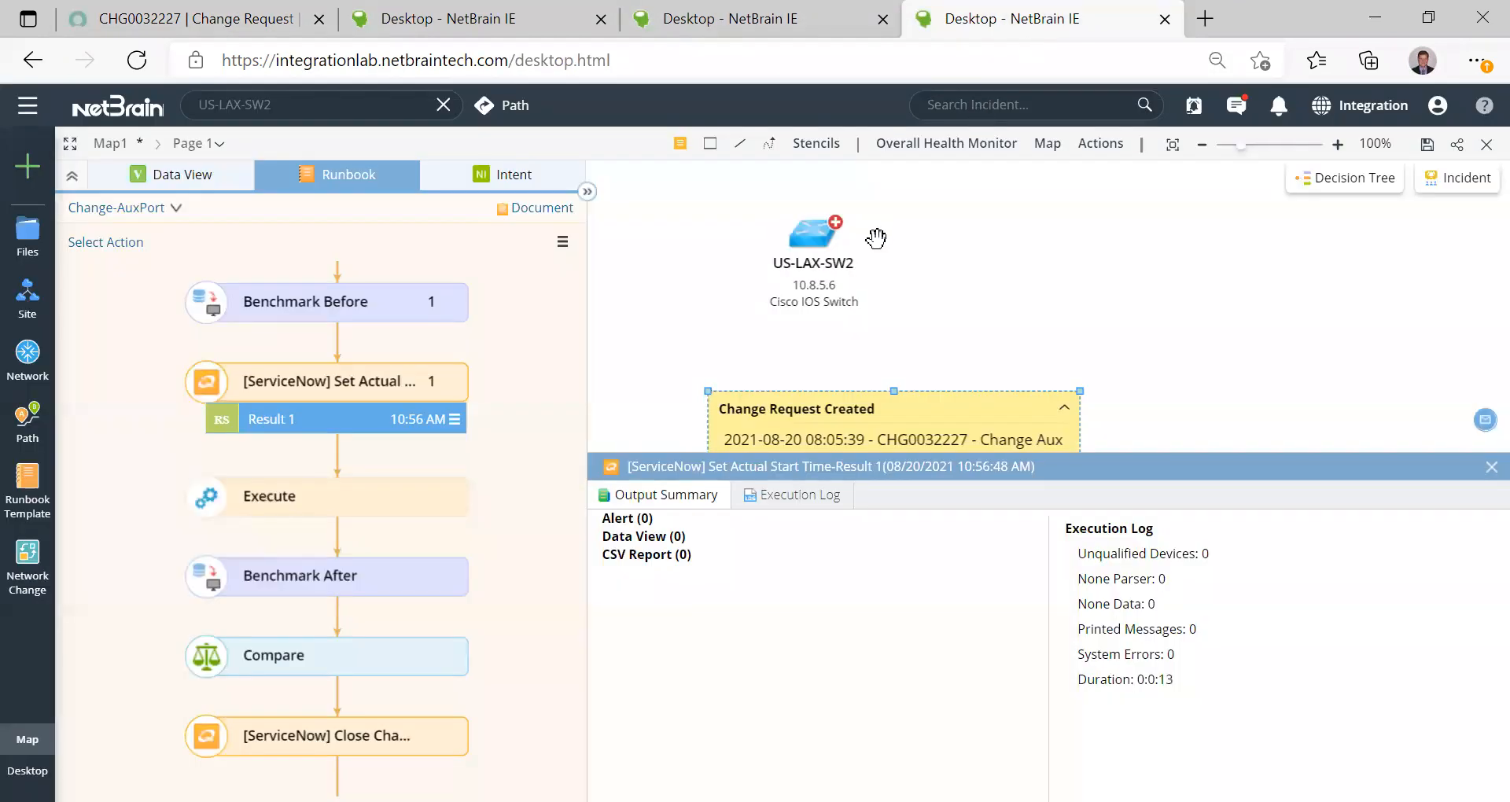
click(343, 500)
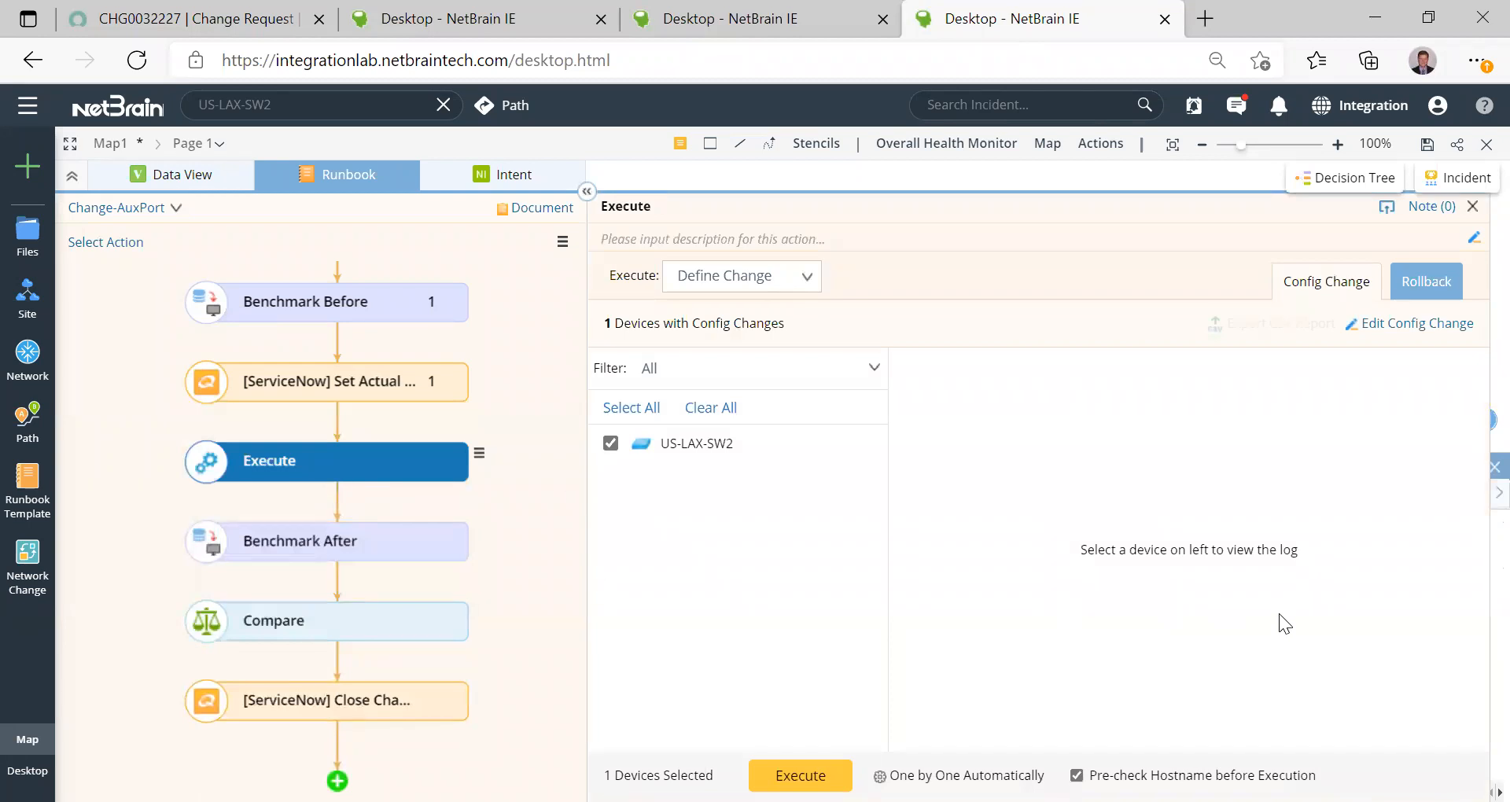
click(657, 452)
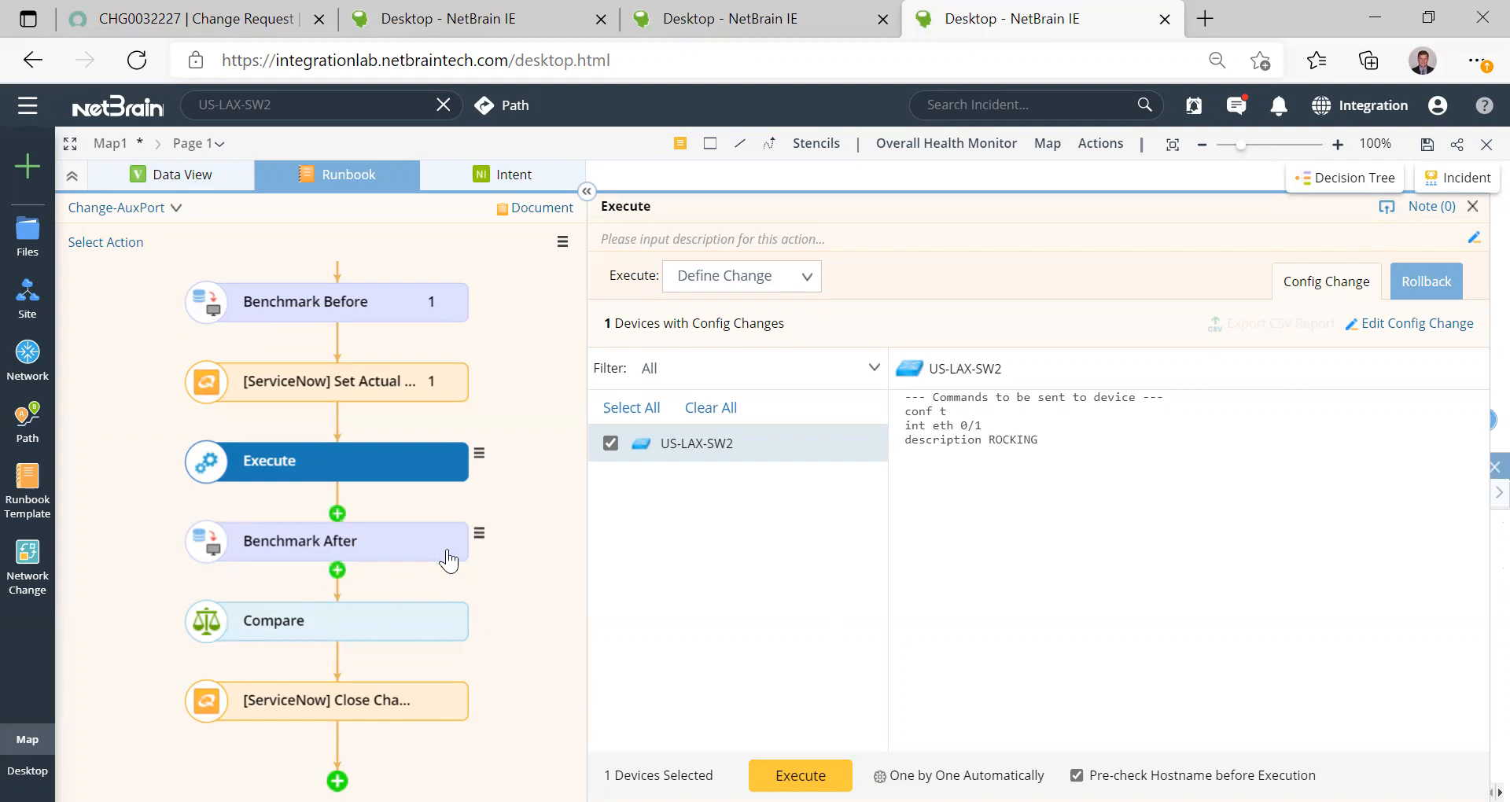
Step: Add Route Table to the Benchmark After data for US-LAX-SW2 and run the benchmark
click(393, 542)
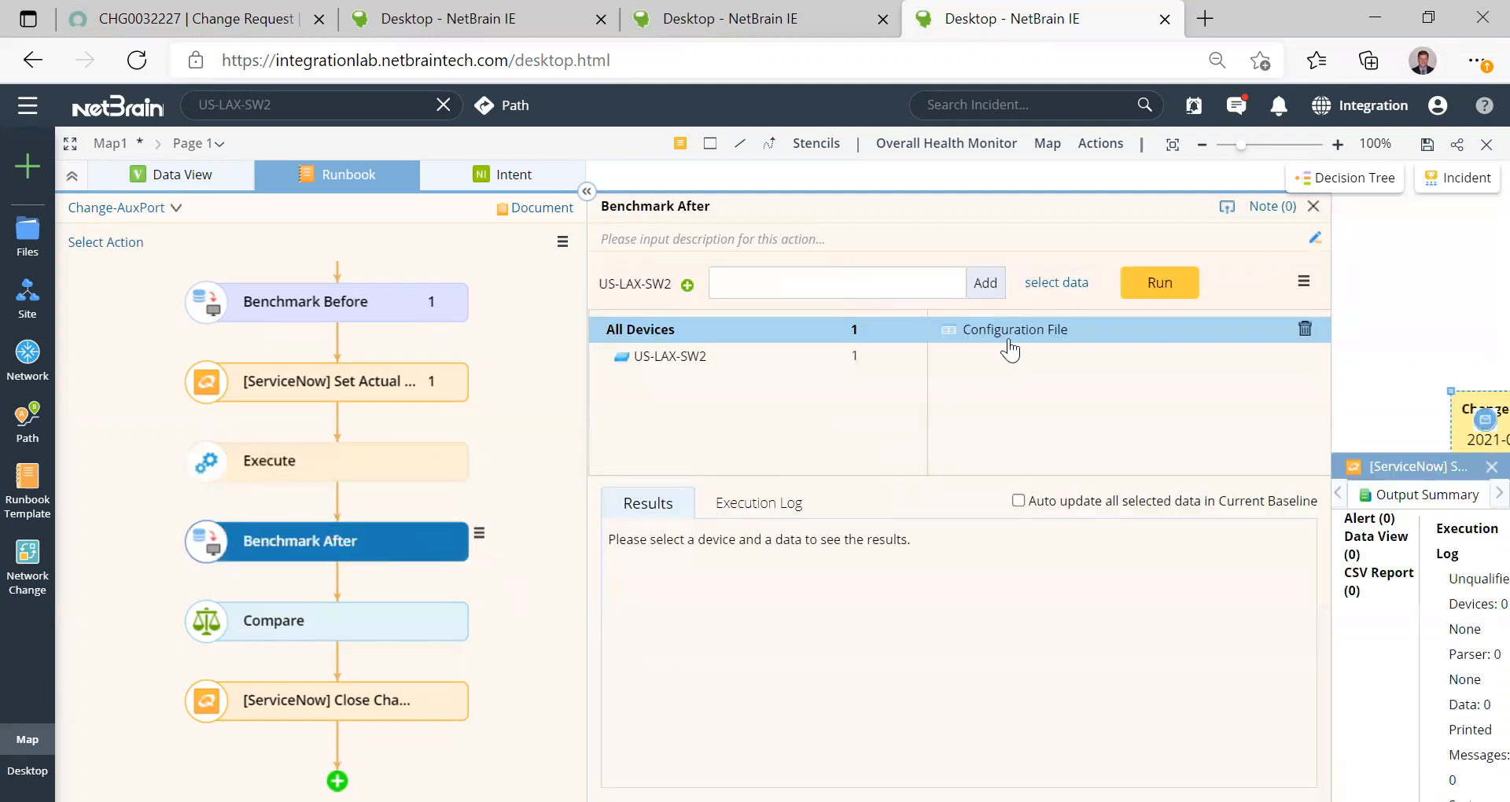
click(1062, 283)
click(576, 309)
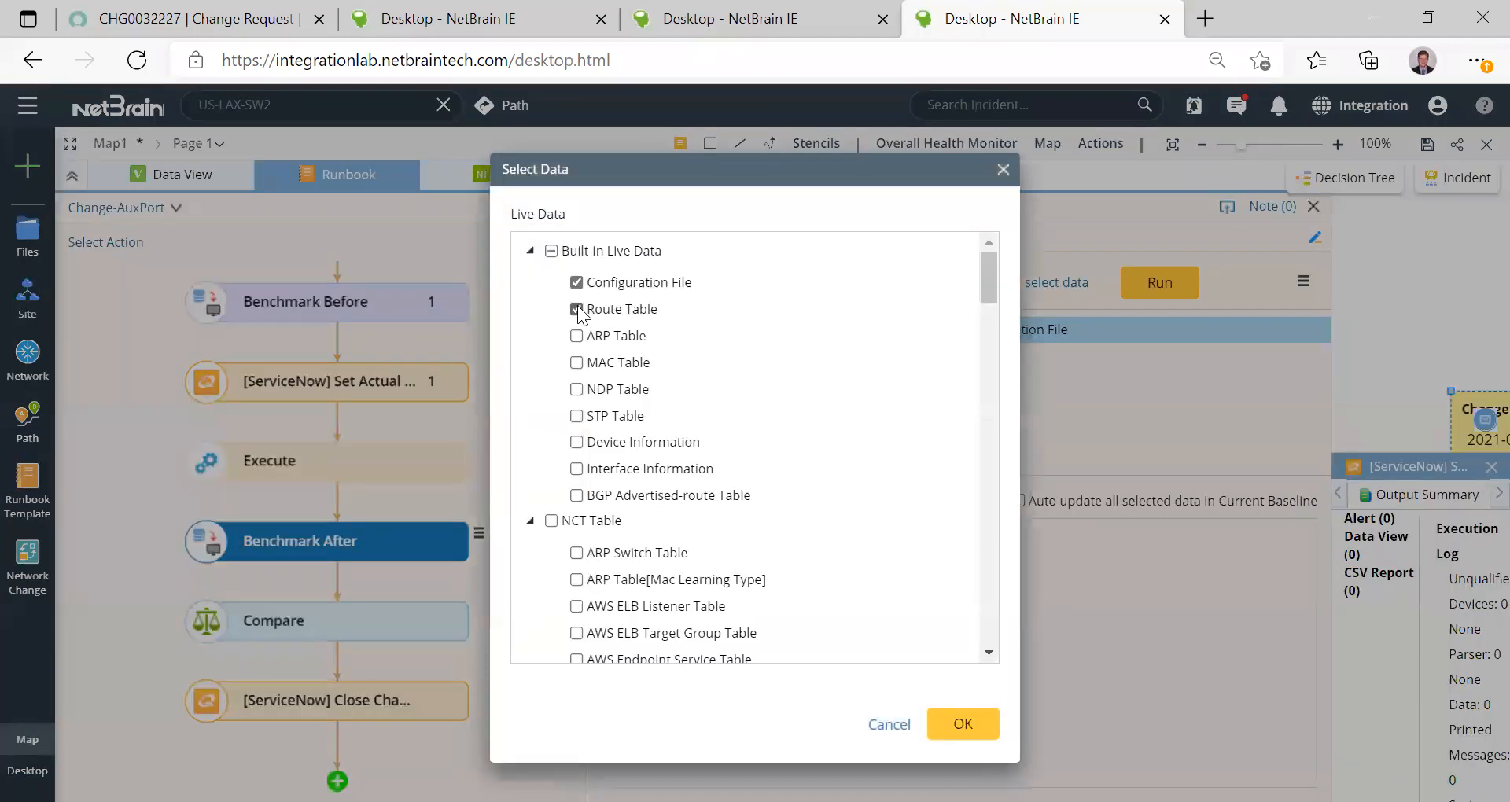
click(966, 721)
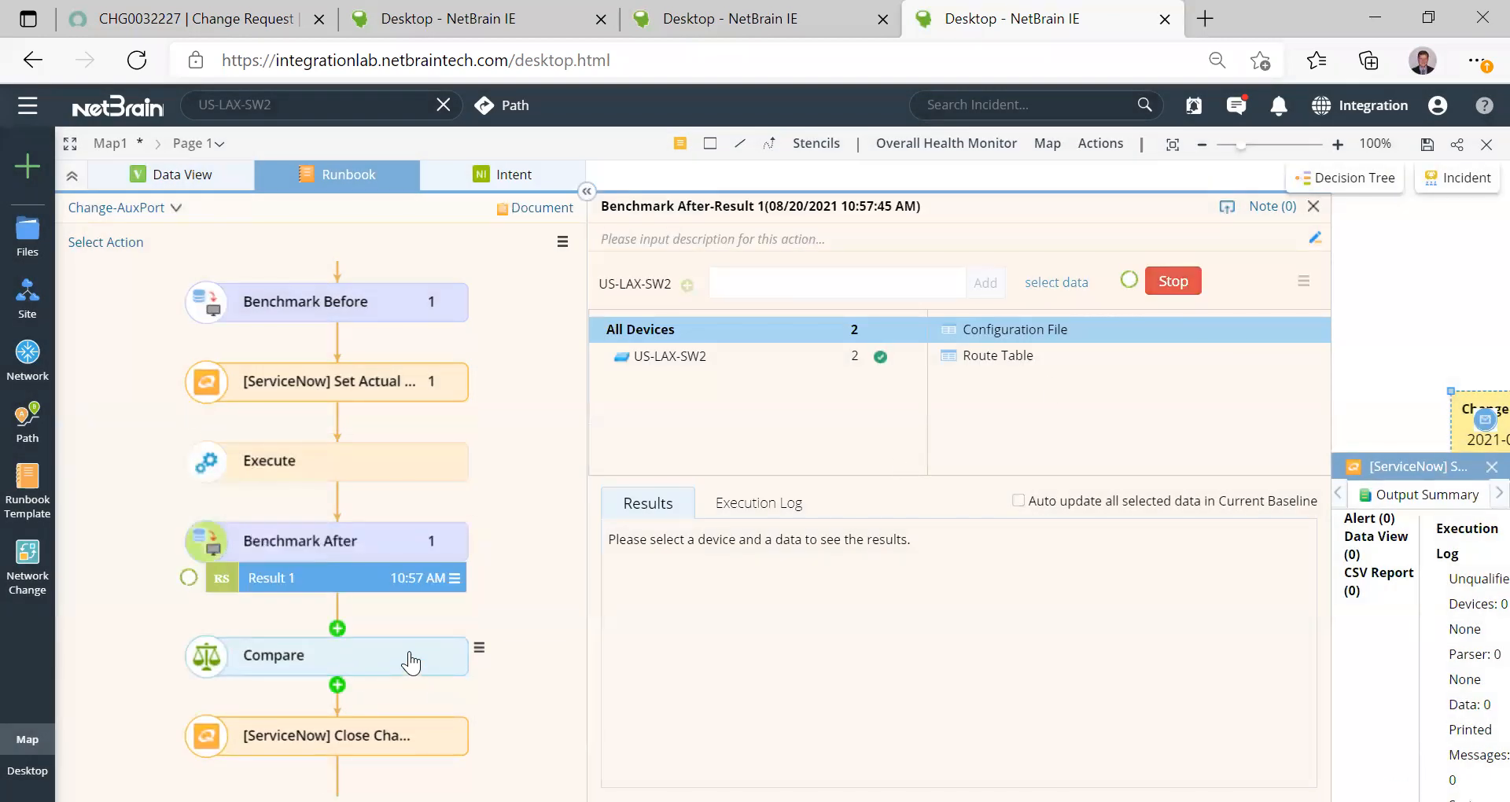
Step: Compare Benchmark Before Result 1 as dataset 1 with Benchmark After Result 1 as dataset 2 in the Compare action
click(303, 657)
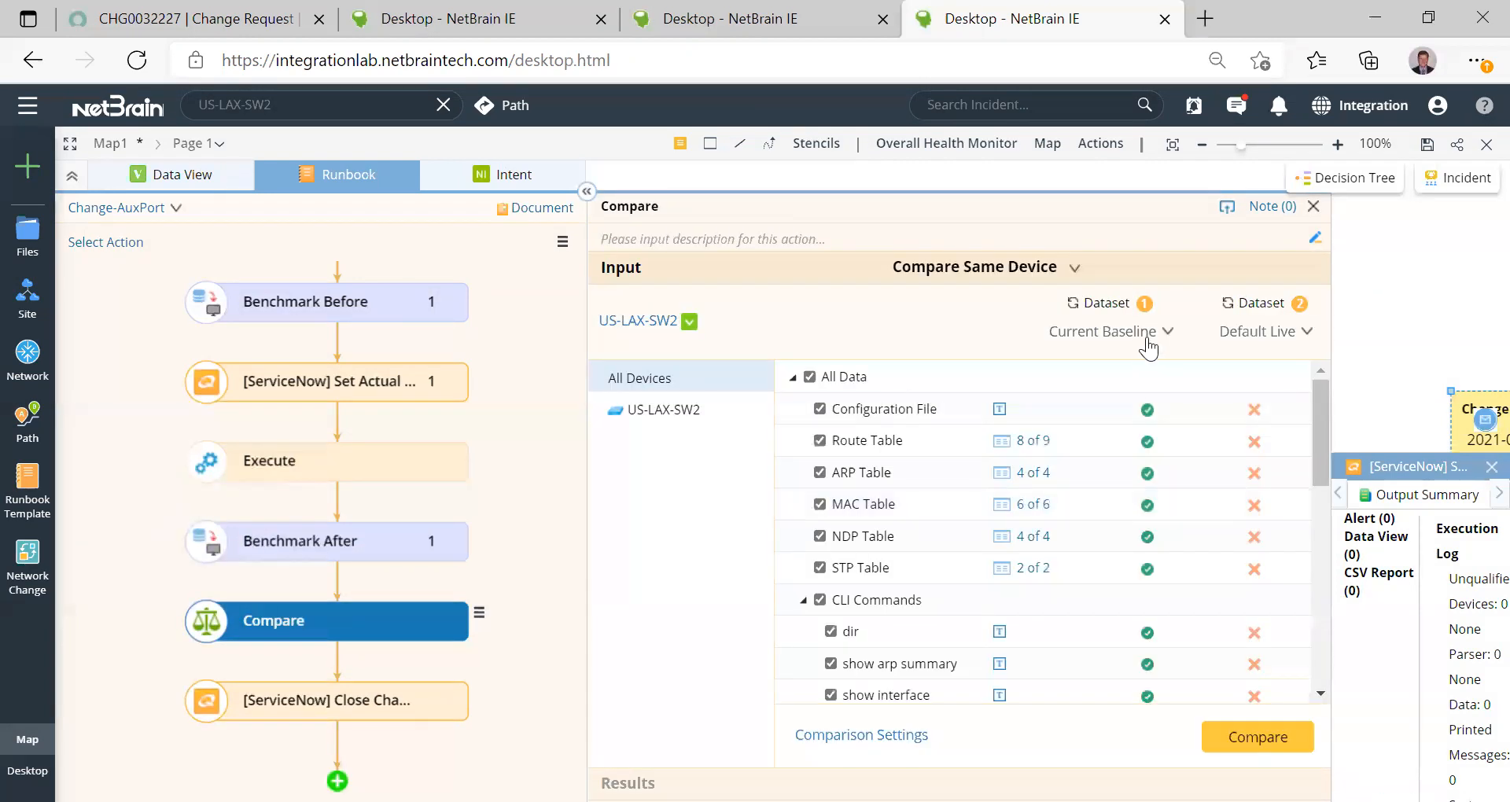
click(1168, 331)
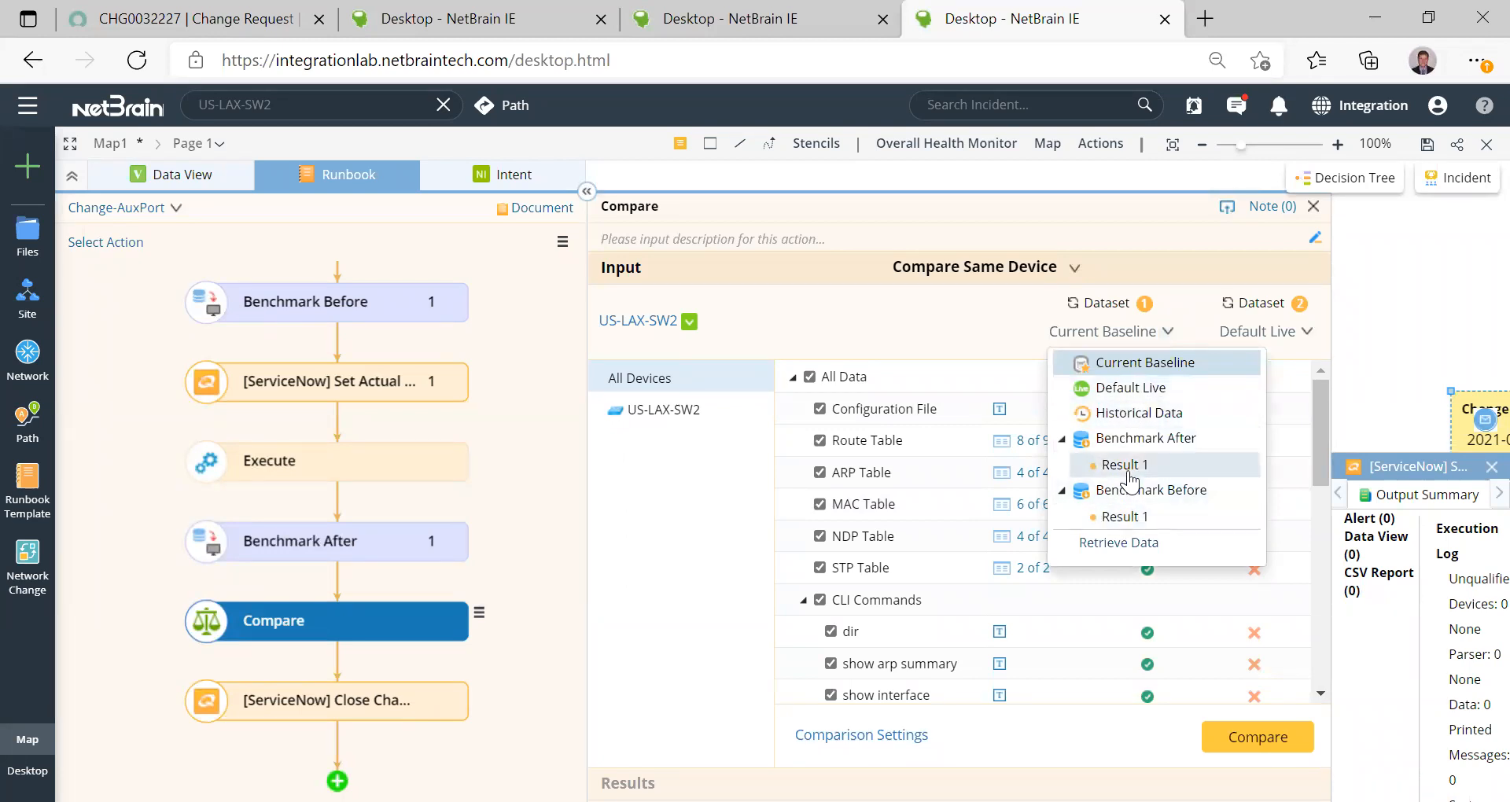
click(1124, 517)
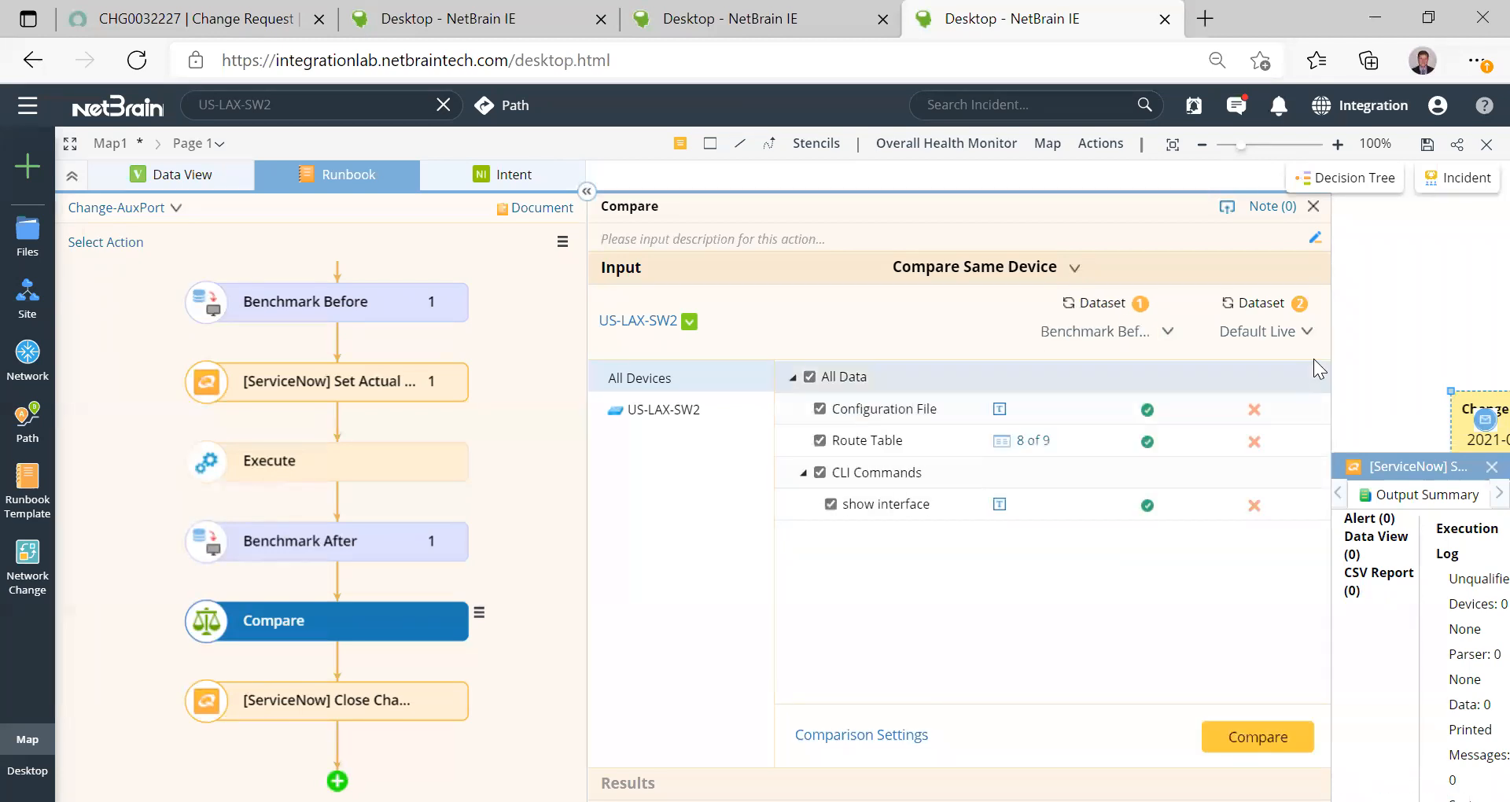
click(1307, 331)
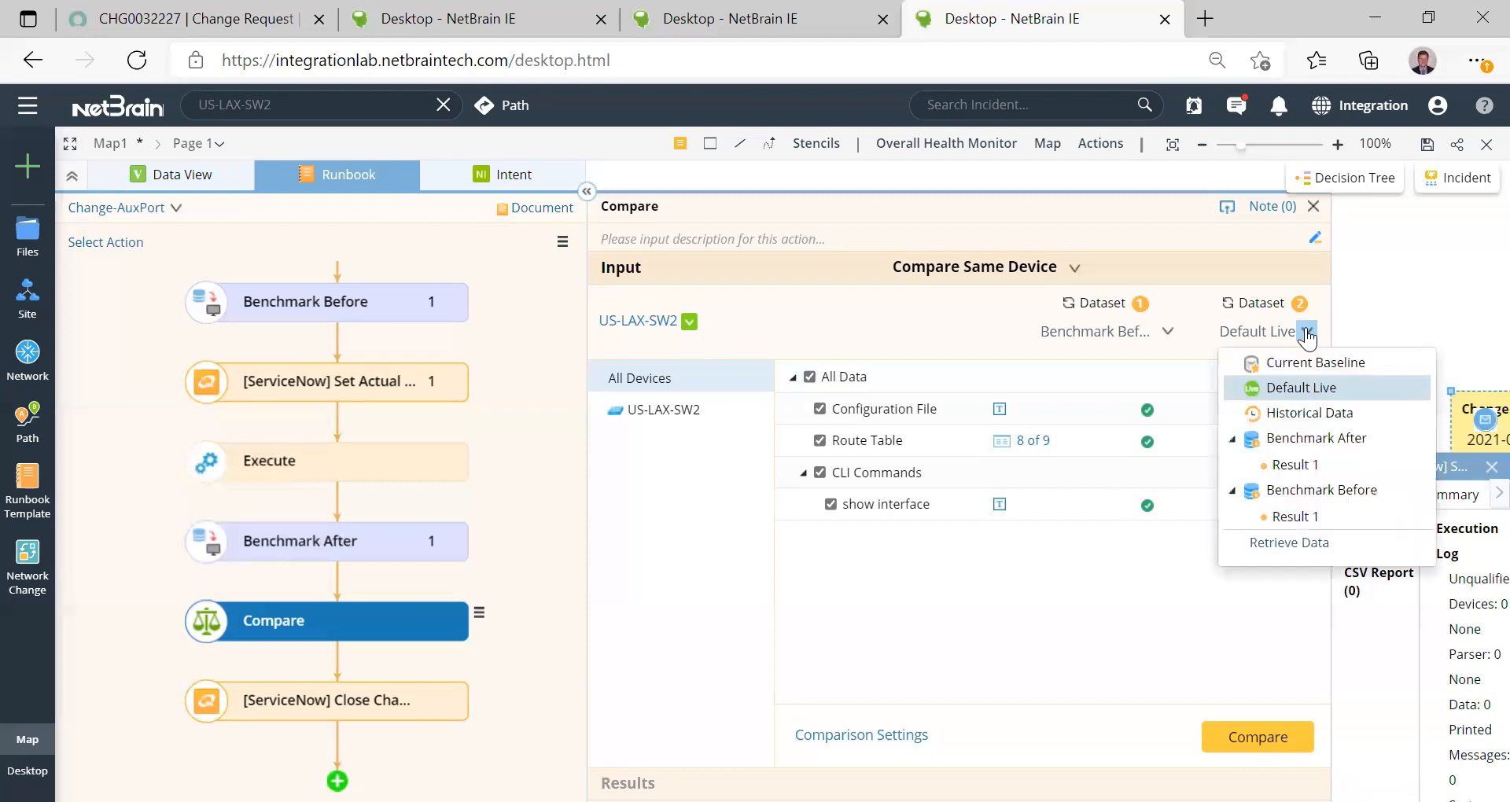
click(1279, 470)
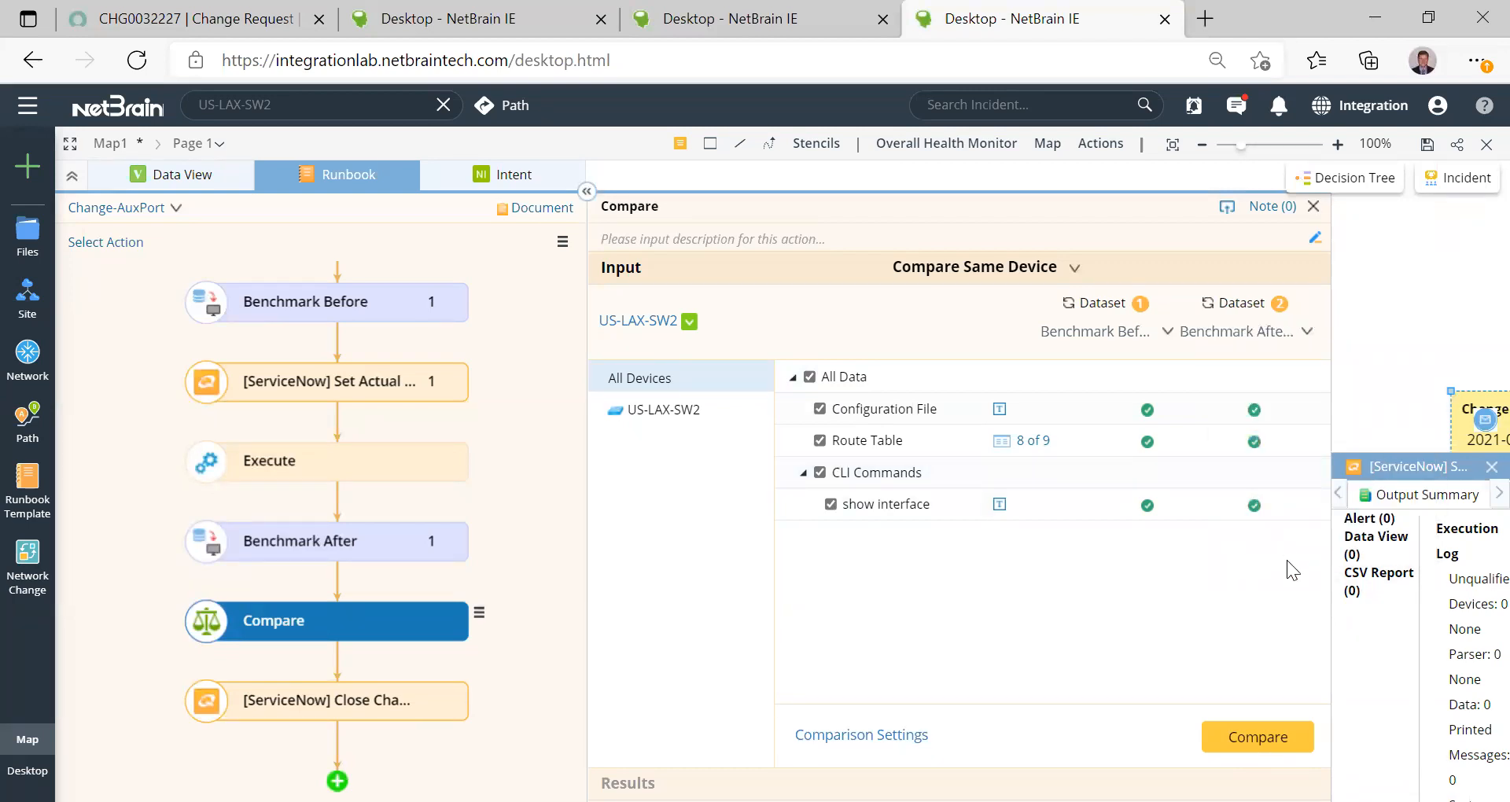
click(1258, 735)
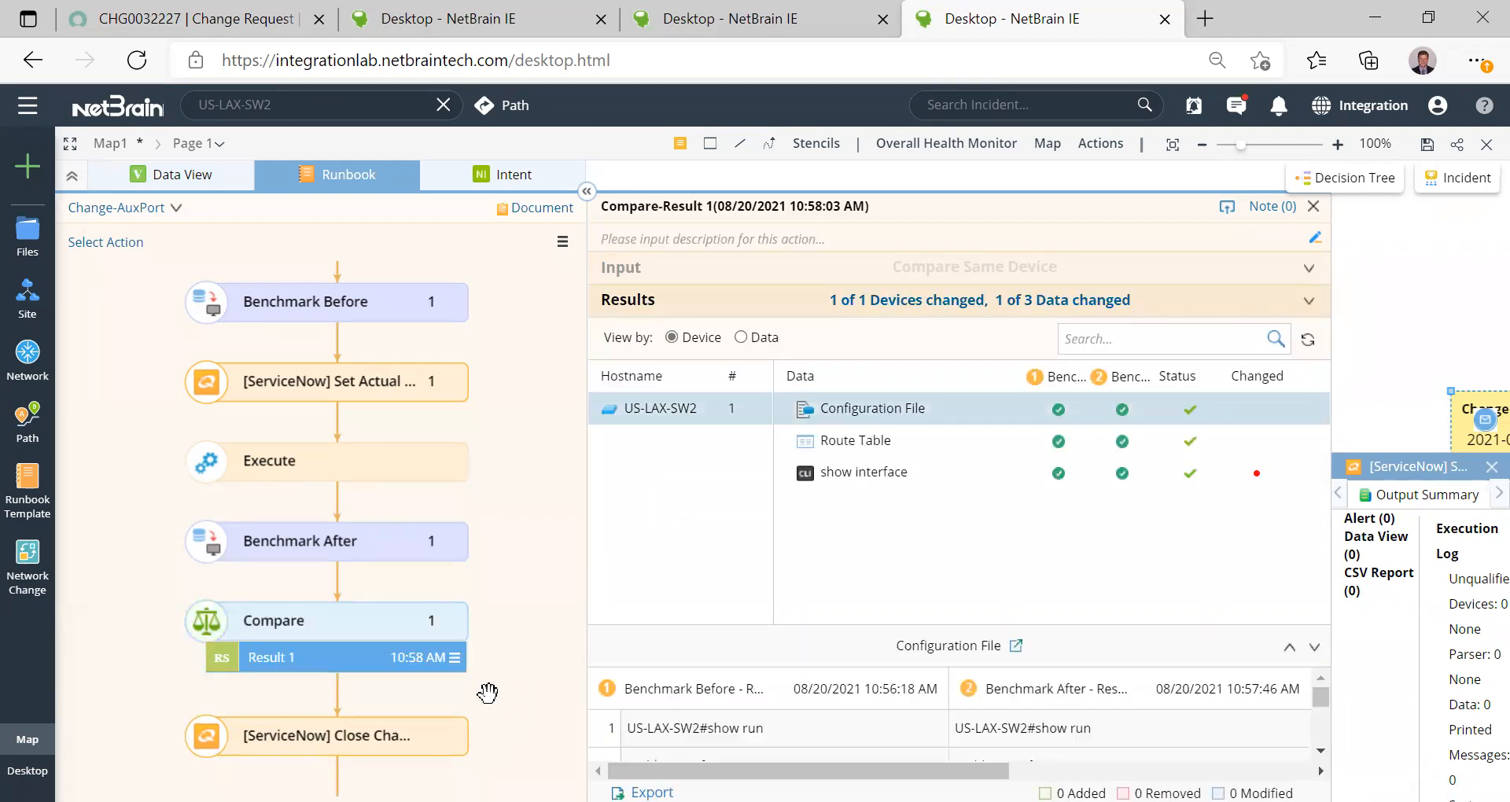
Step: In the Close Change Request Ticket action, enter change request CHG0032227 and set the close code to Successful
click(377, 738)
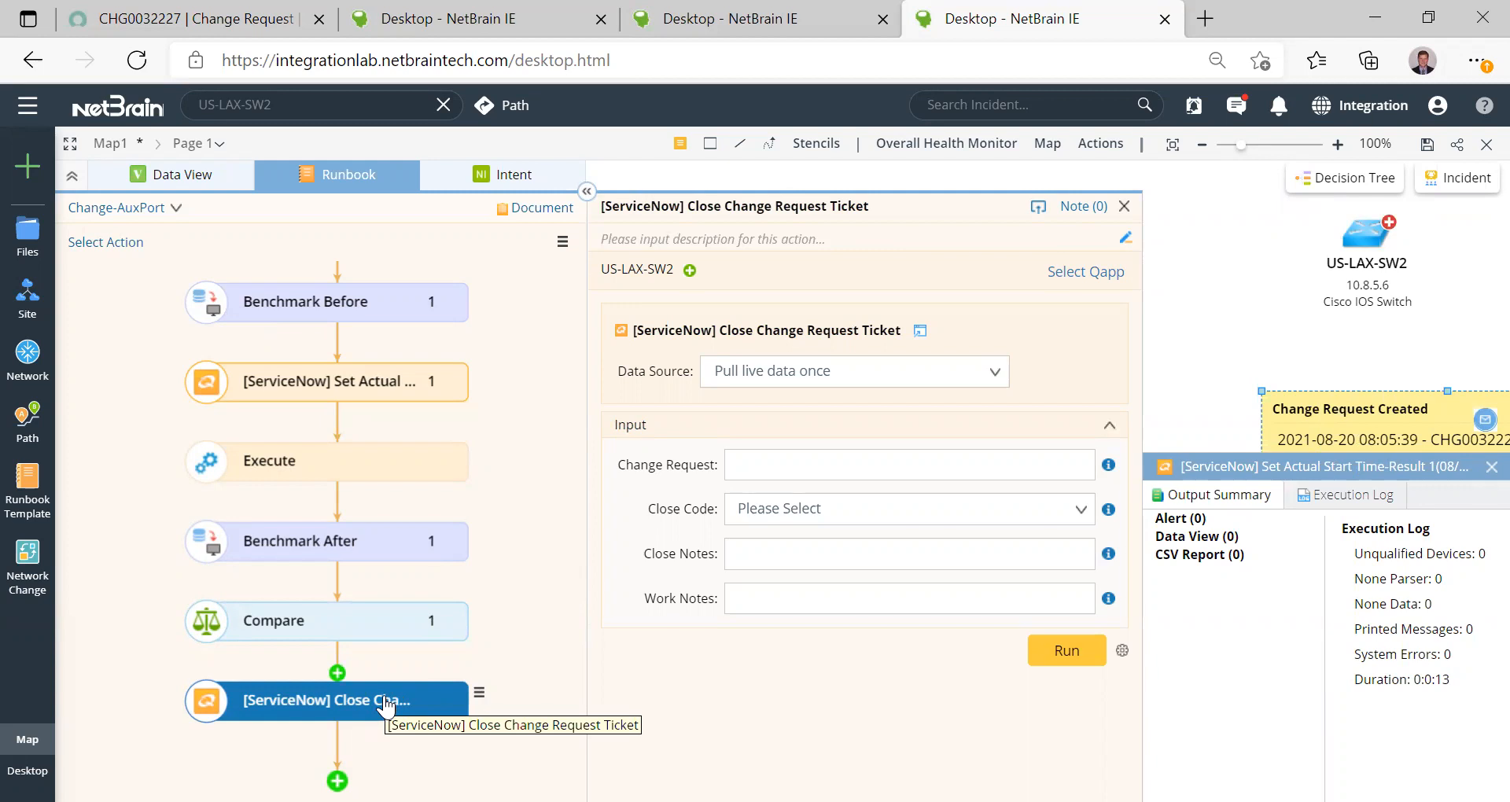
click(377, 706)
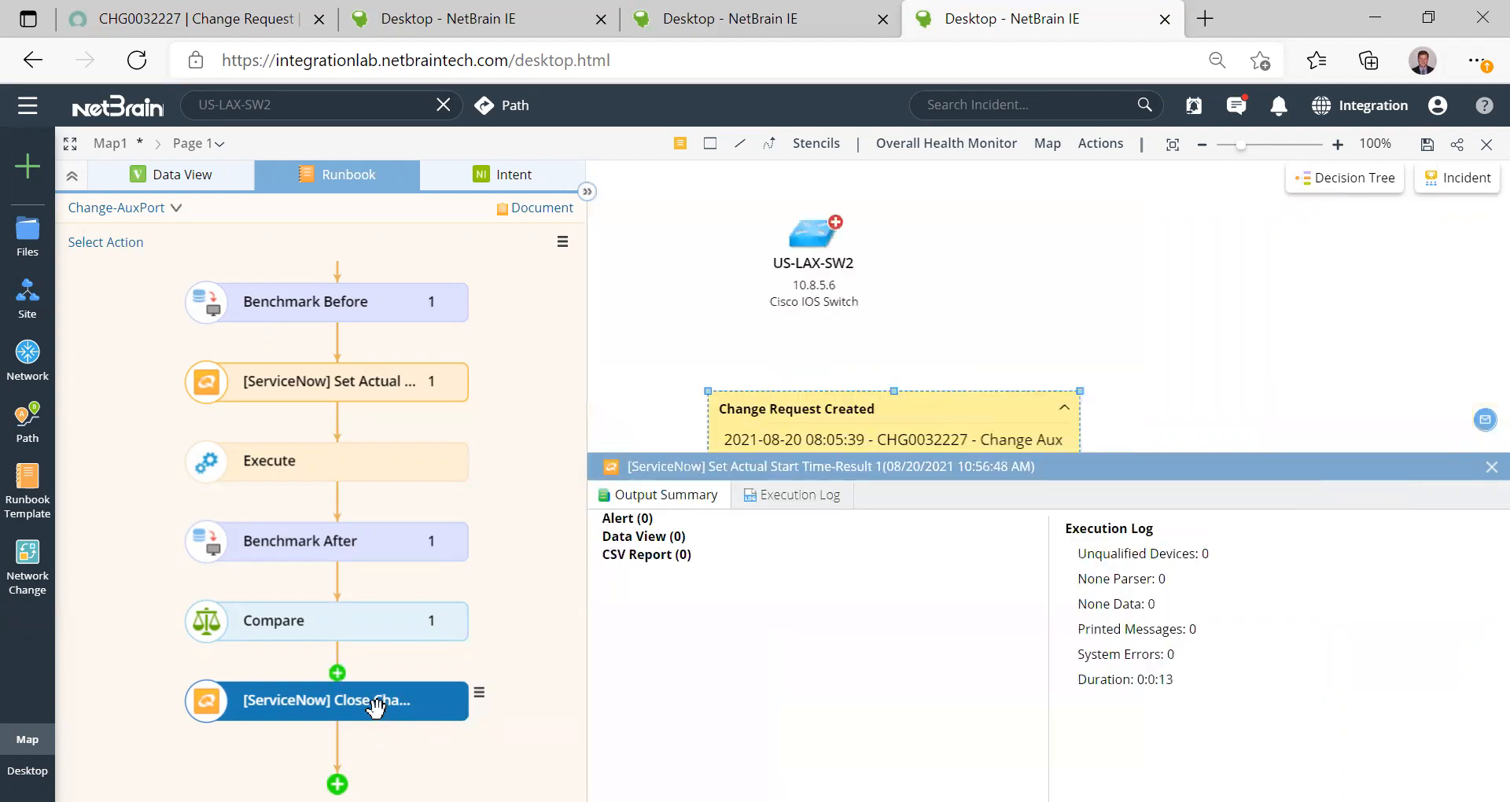
click(376, 707)
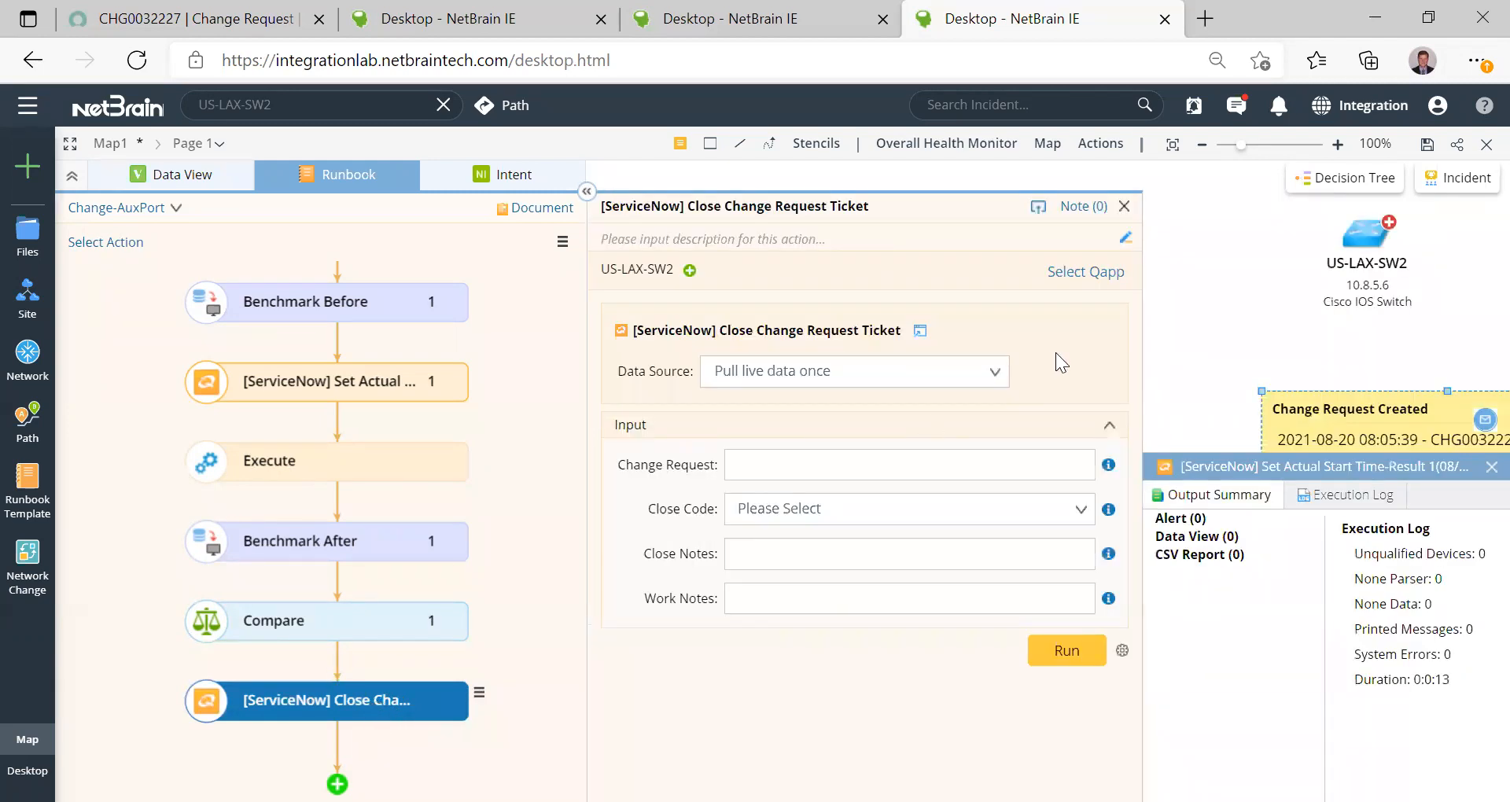
click(807, 463)
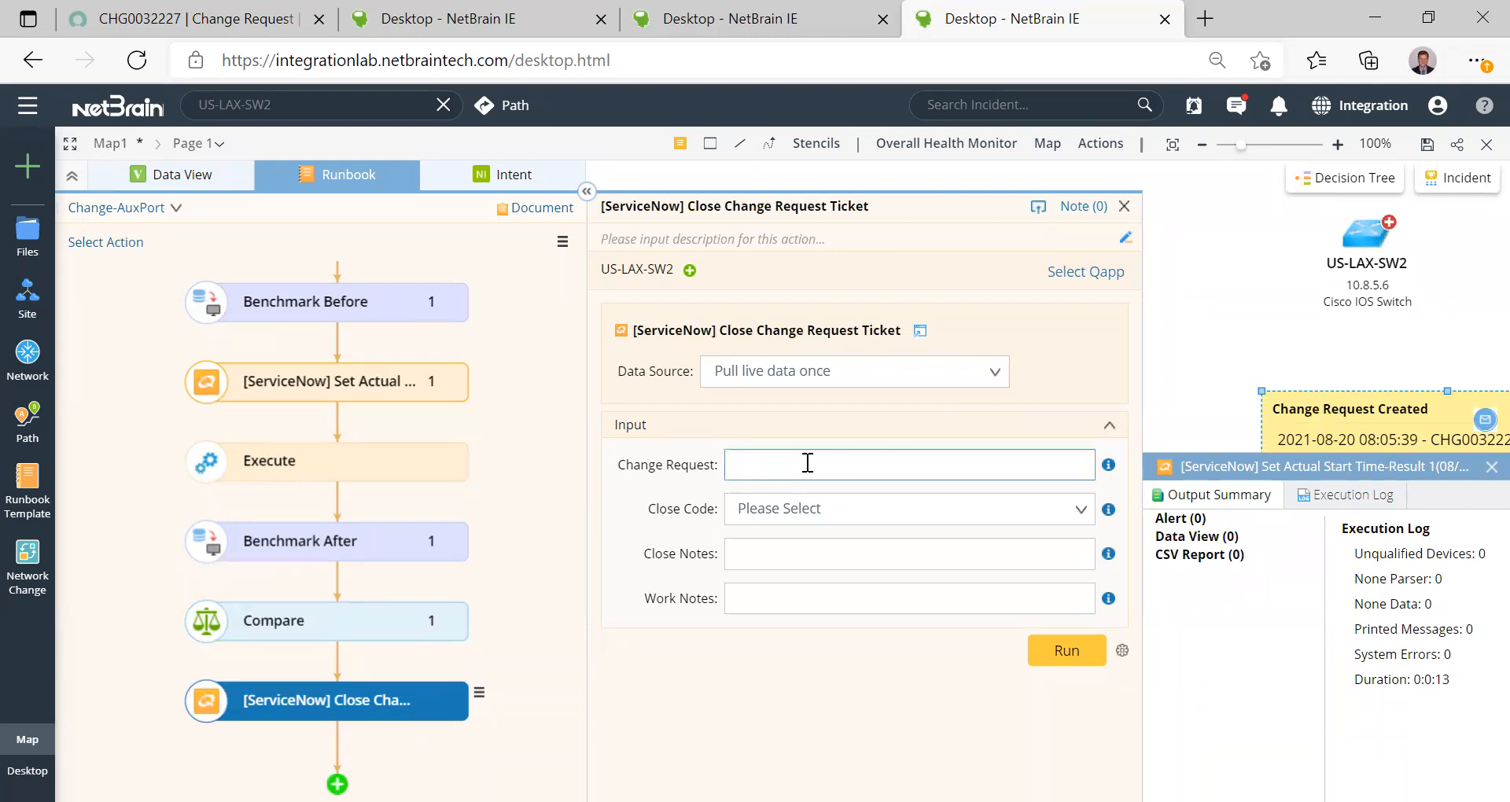
text(CHG0032227)
click(995, 372)
click(995, 374)
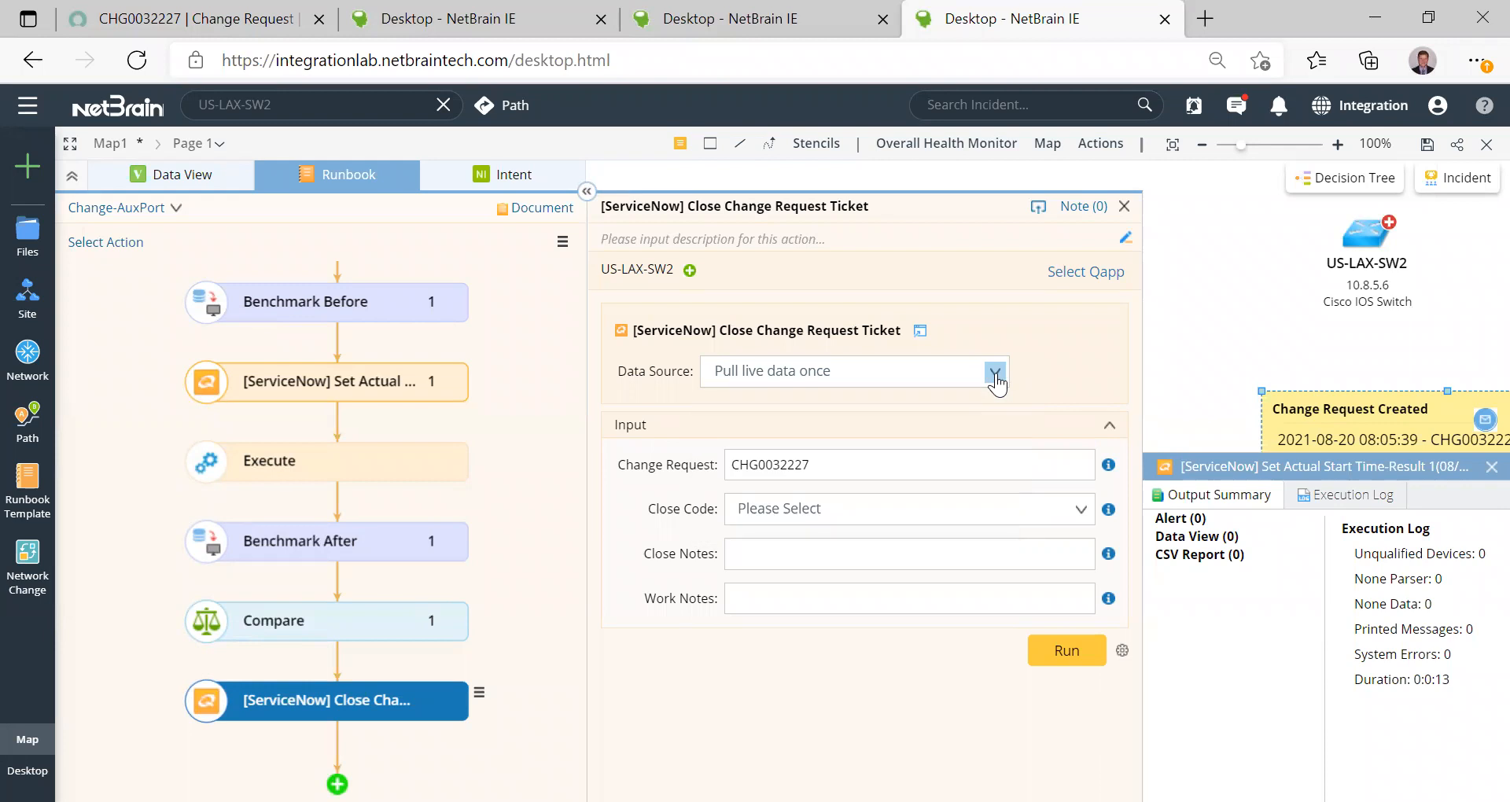
click(897, 511)
click(859, 570)
Step: Enter the close notes "Succefully updated config" for the Close Change Request Ticket action
click(820, 558)
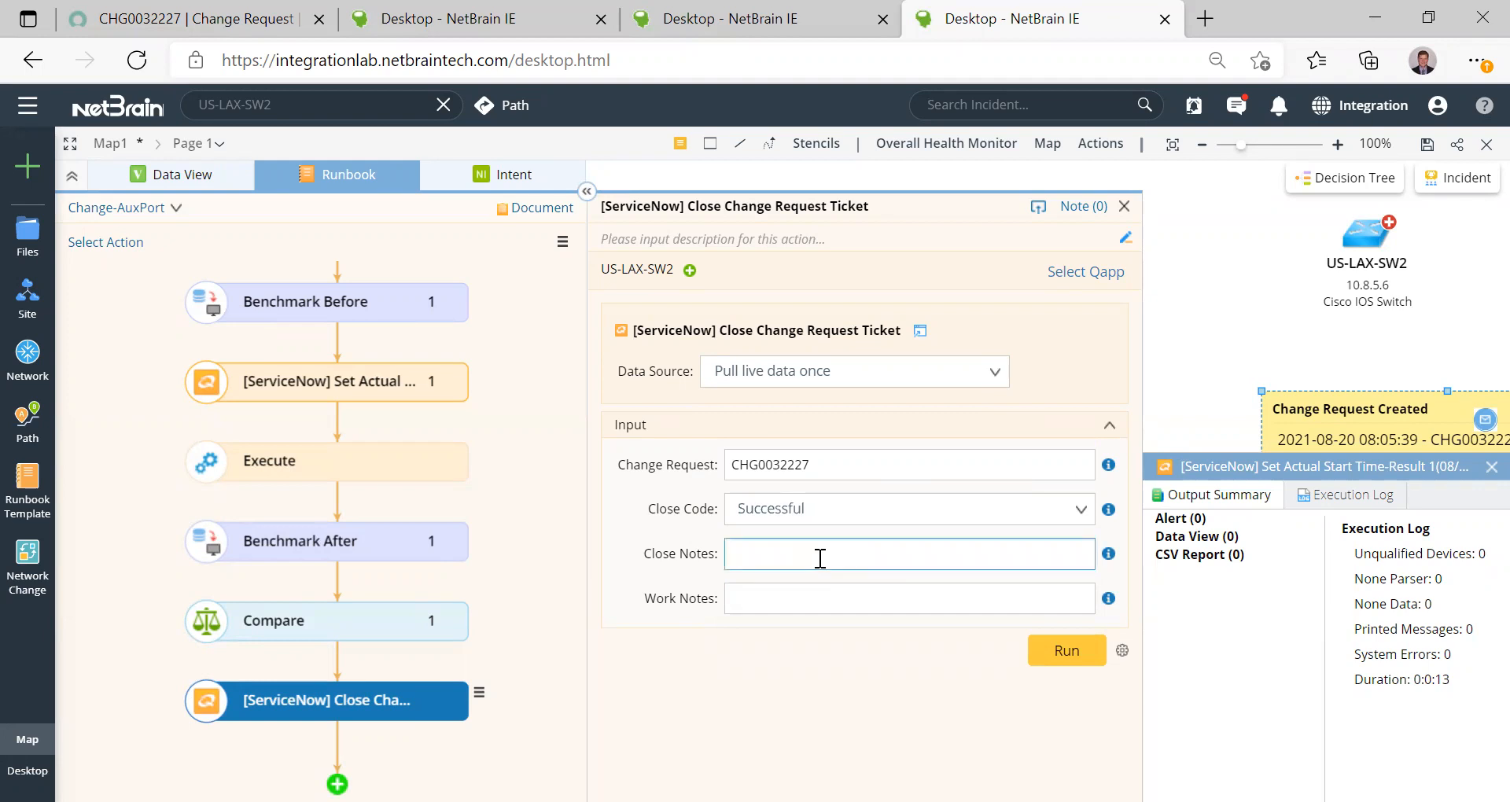
text(Succefu)
text(ly)
key(BackSpace)
key(BackSpace)
text(ly updated config)
Step: Enter the work notes "test" for the Close Change Request Ticket action and run it
click(787, 594)
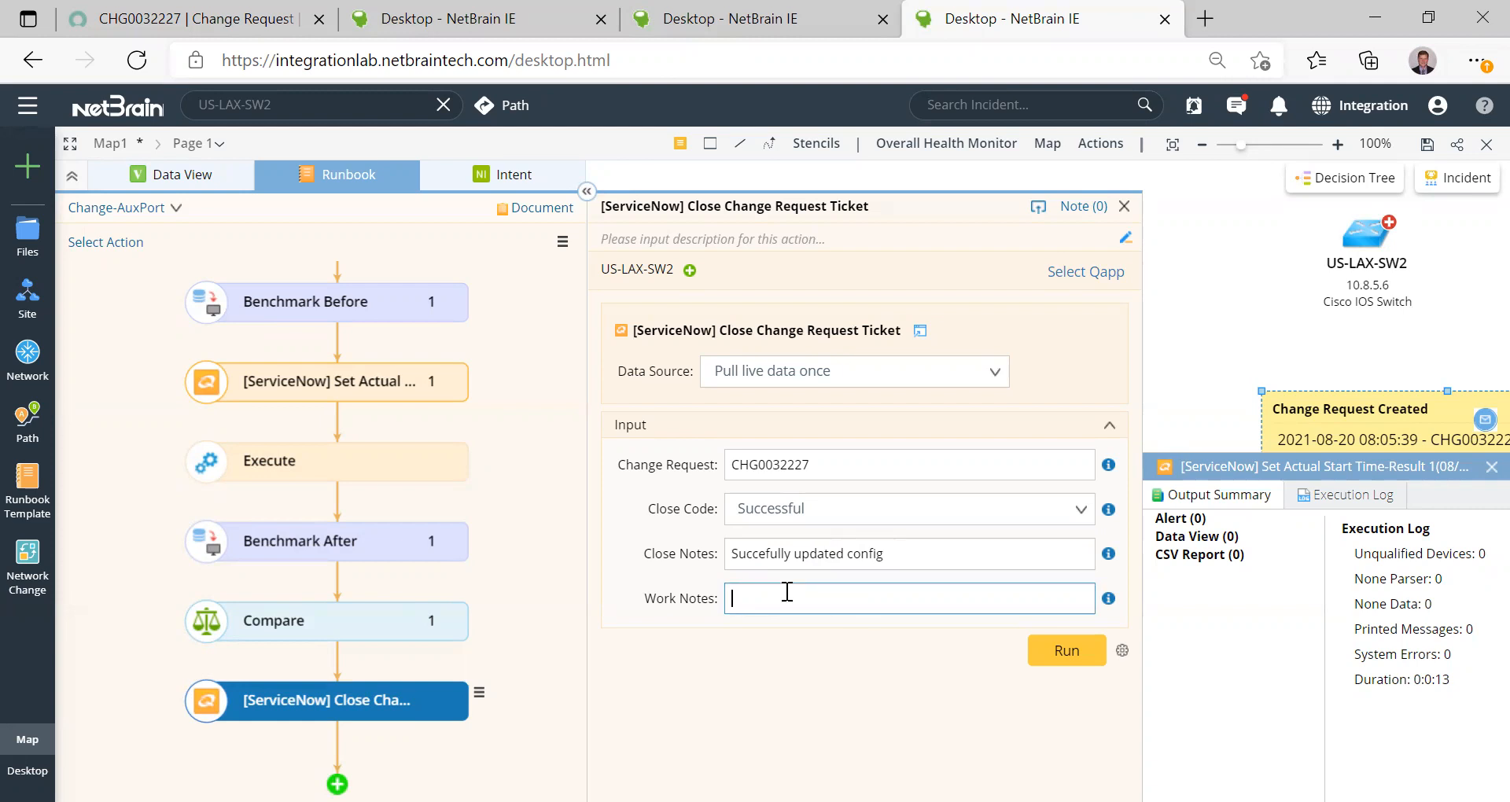
text(test)
click(1071, 643)
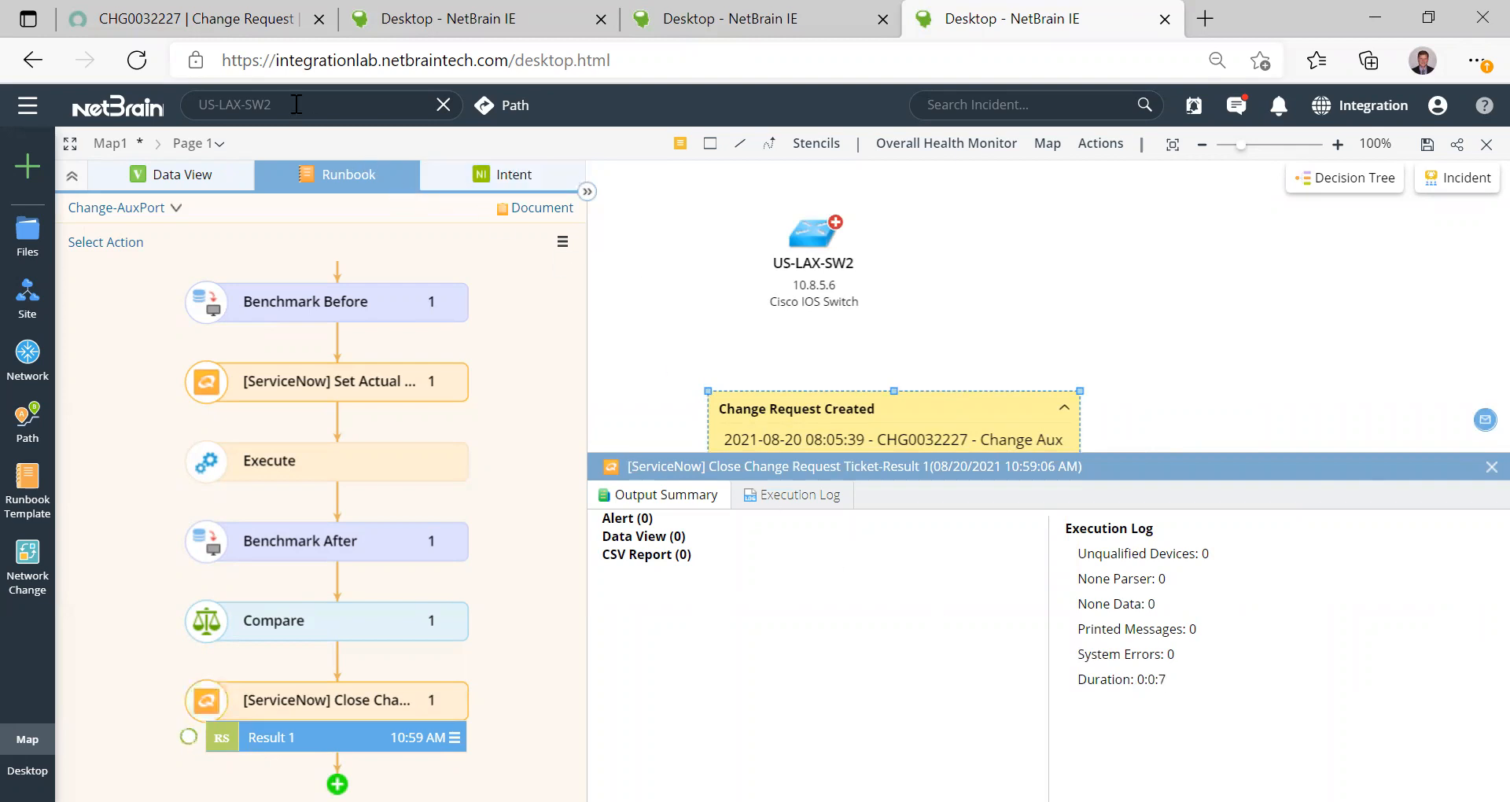
Step: Switch to ServiceNow and check the Actual end time and the logged activities of CHG0032227
click(242, 22)
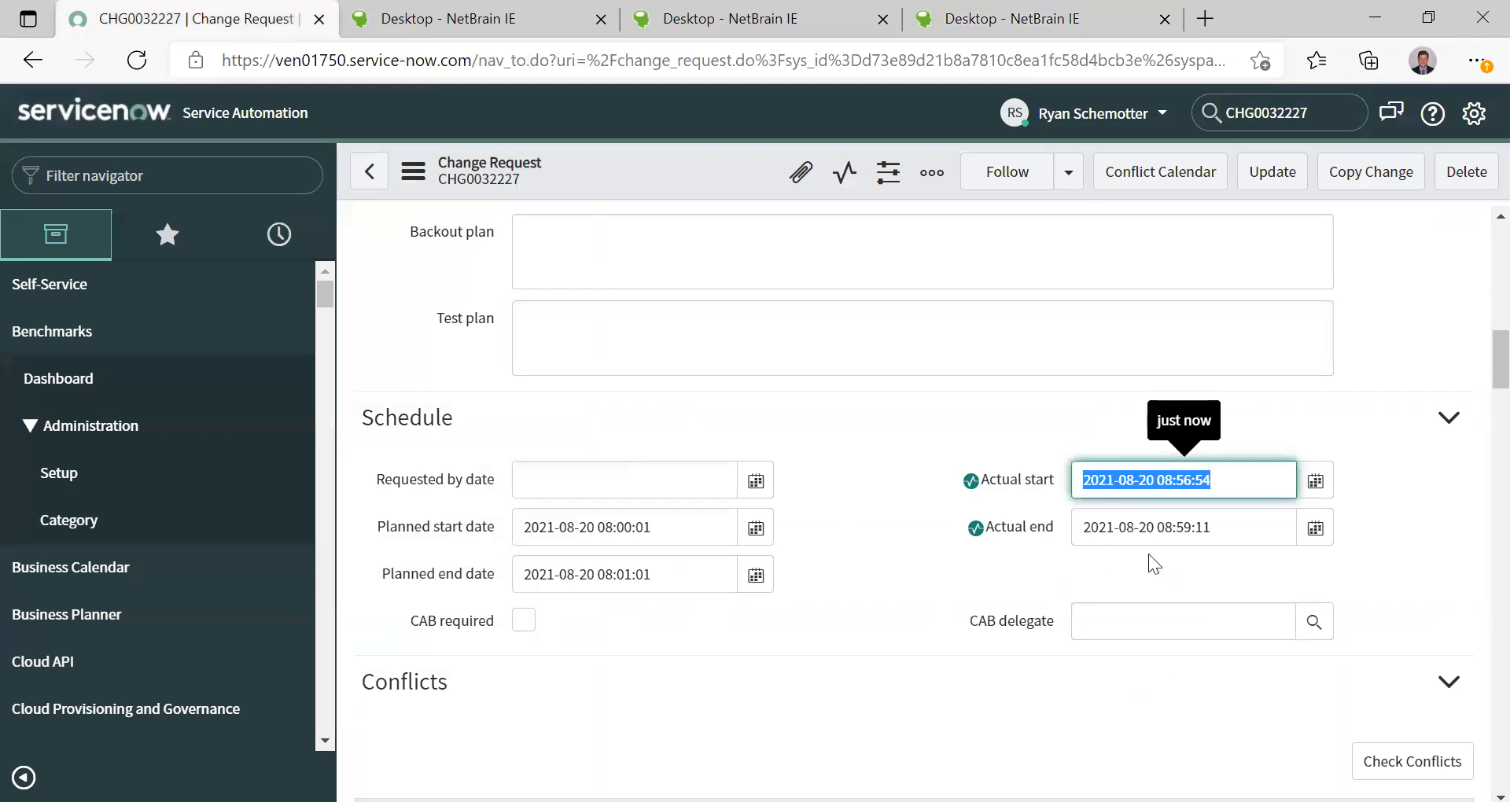
drag(1257, 539, 1104, 533)
drag(1498, 354, 1478, 419)
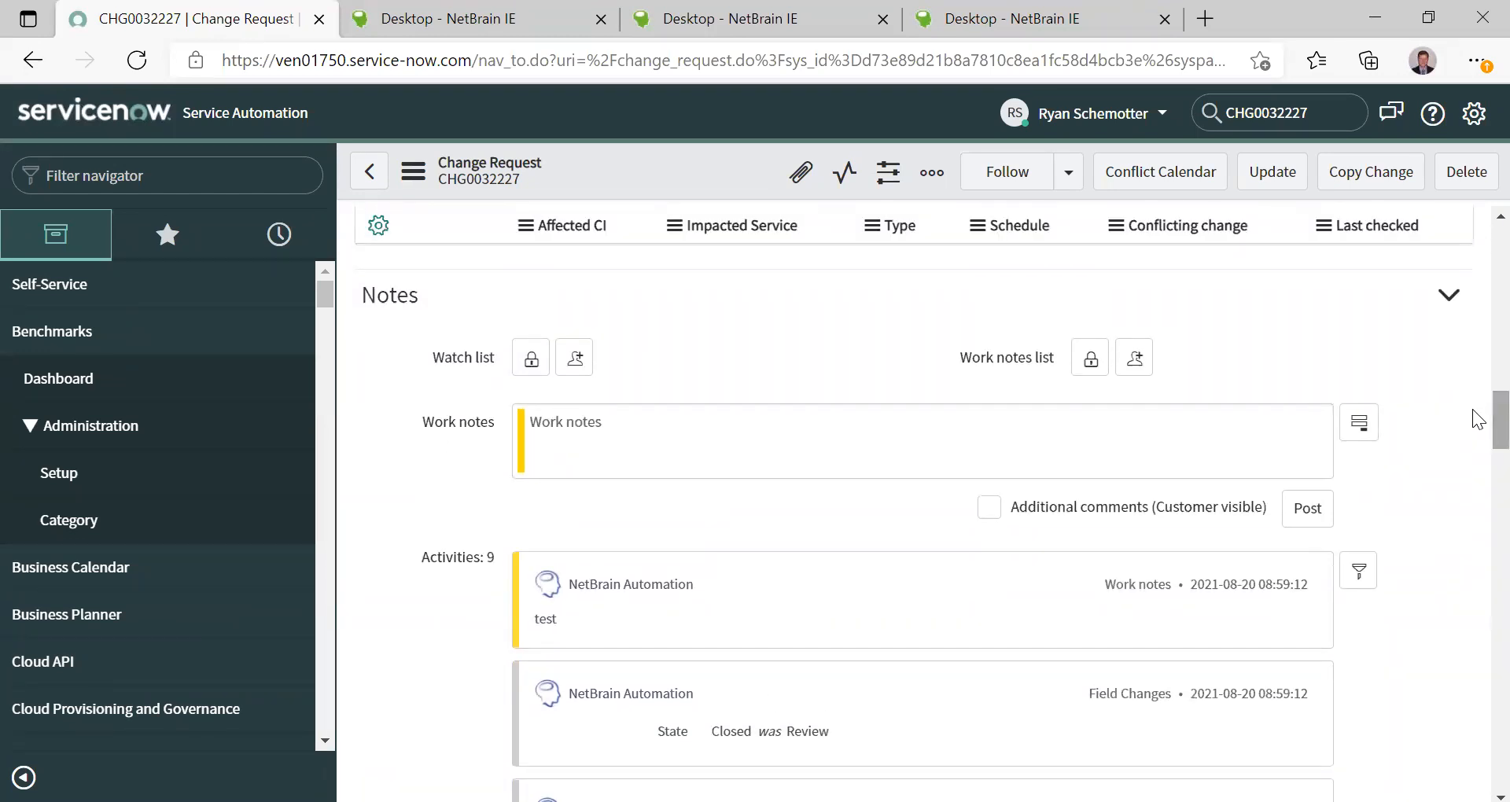